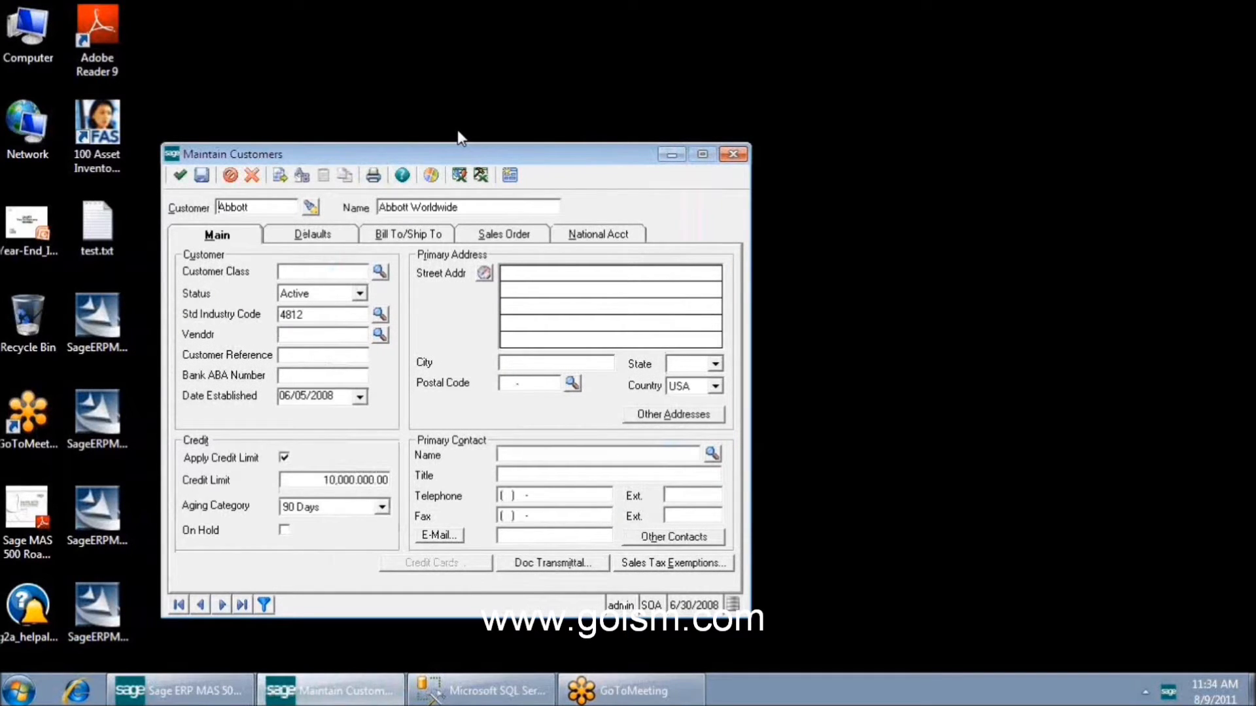
- Review the Abbott customer record's default, sales order and bill-to/ship-to settings in Maintain Customers
drag(460, 147, 550, 106)
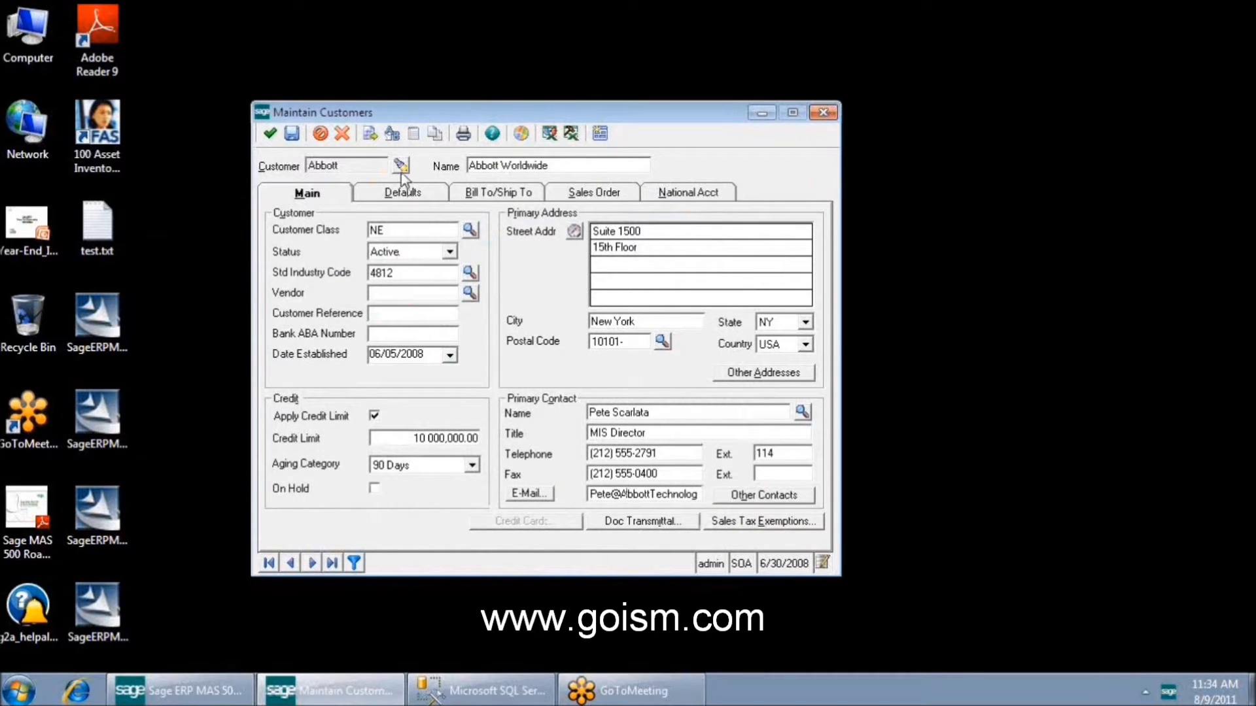
click(406, 195)
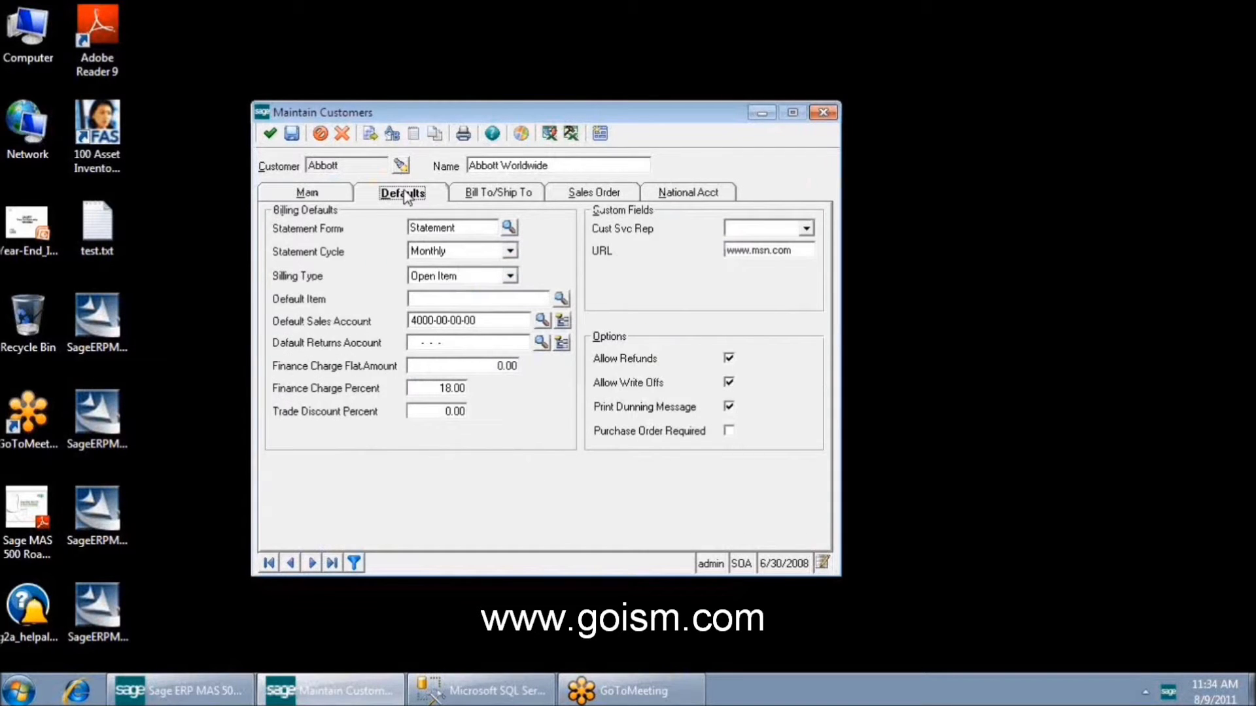
click(608, 199)
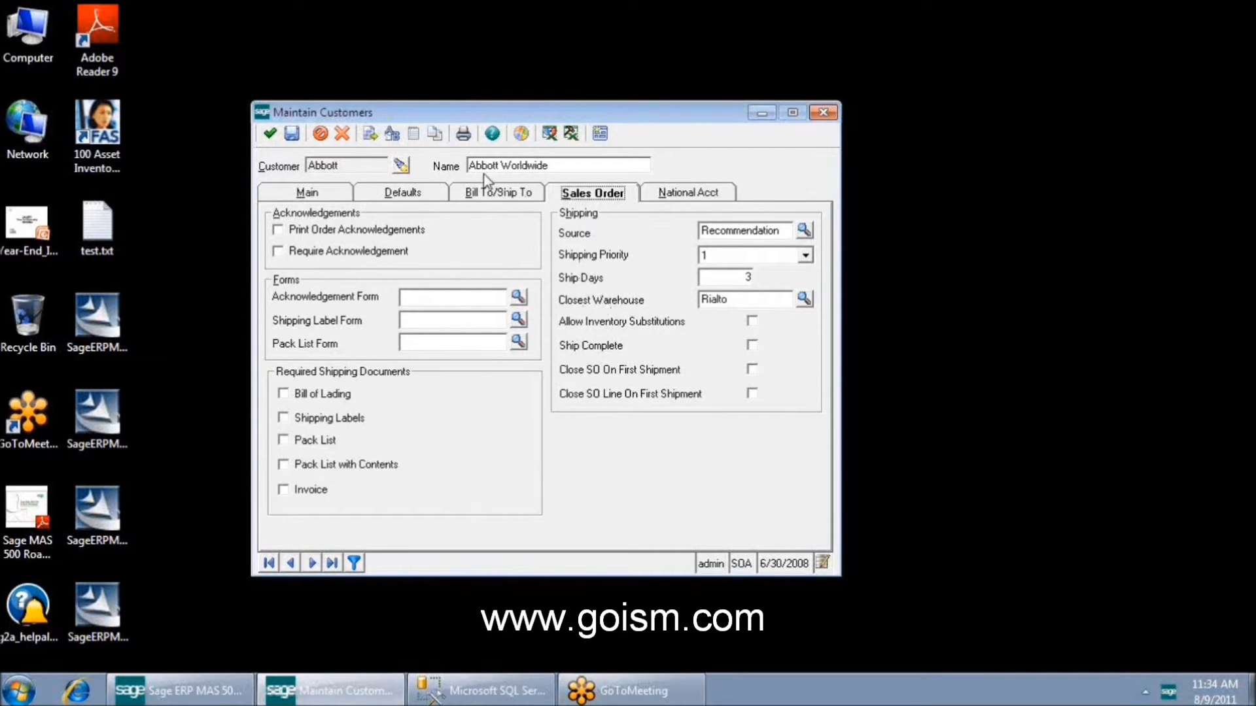
click(419, 195)
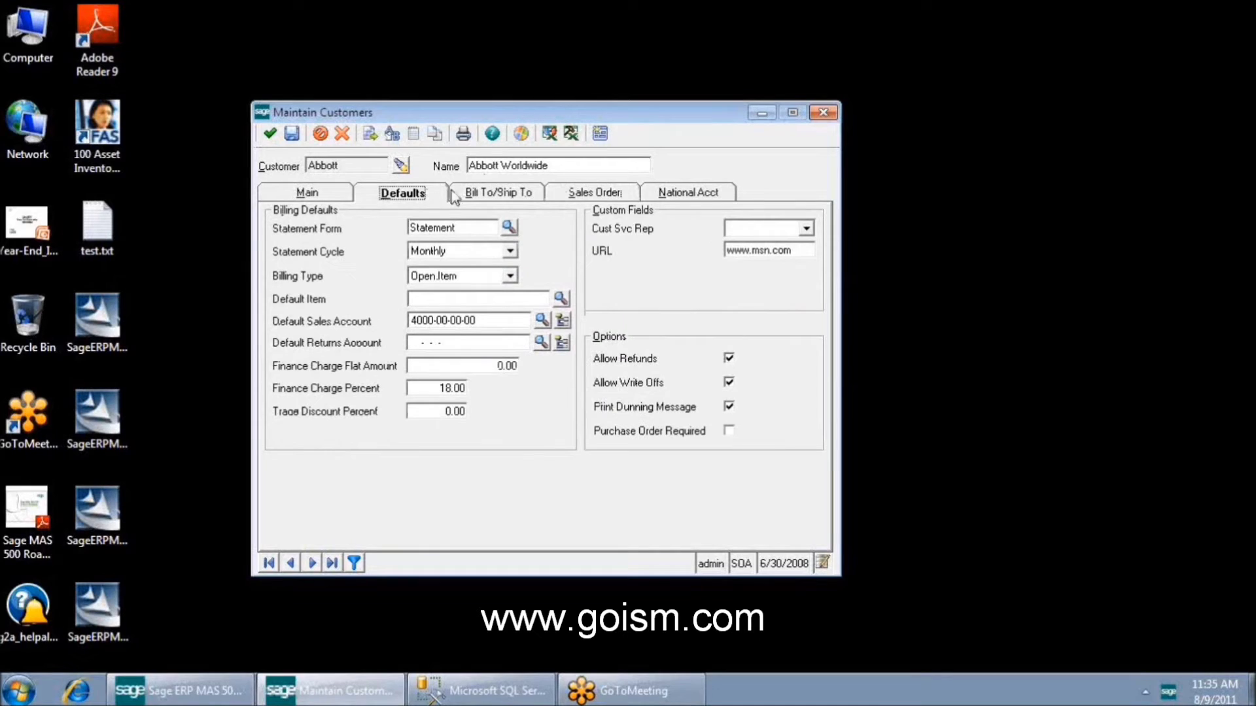
click(485, 196)
click(419, 195)
- Examine the choices for the Cust Svc Rep custom field and the URL custom field among the customer's defaults
click(804, 230)
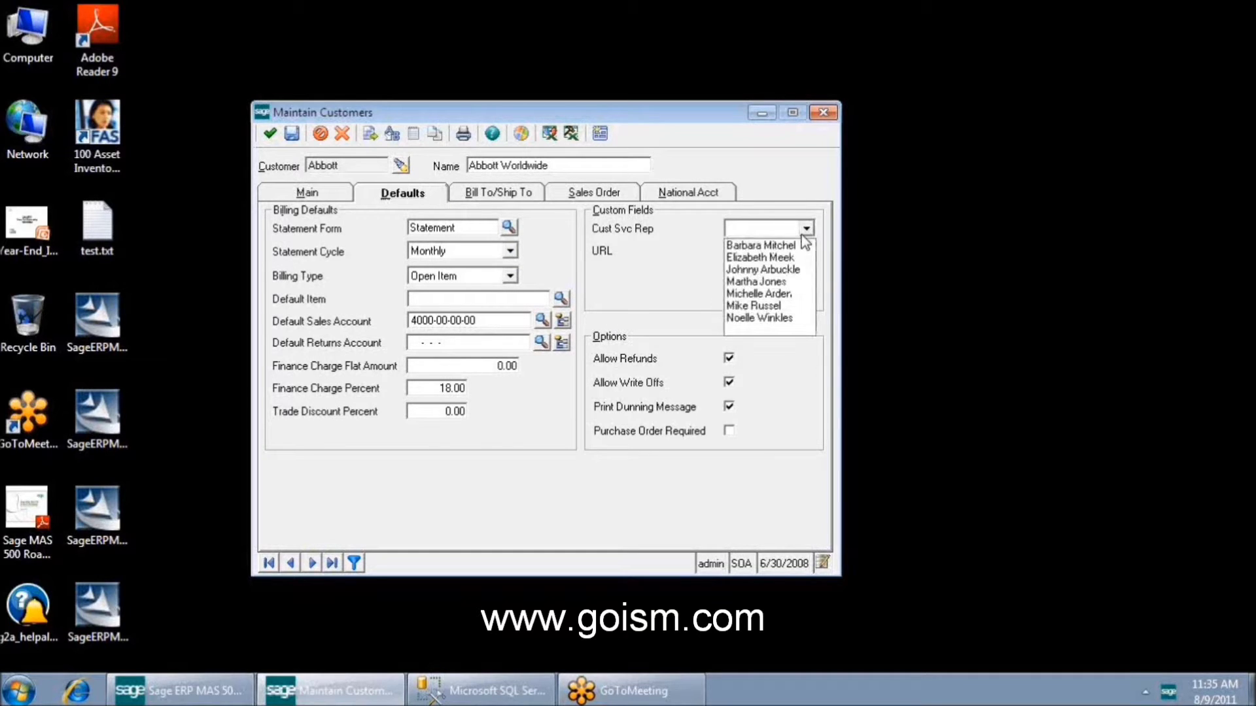
click(802, 235)
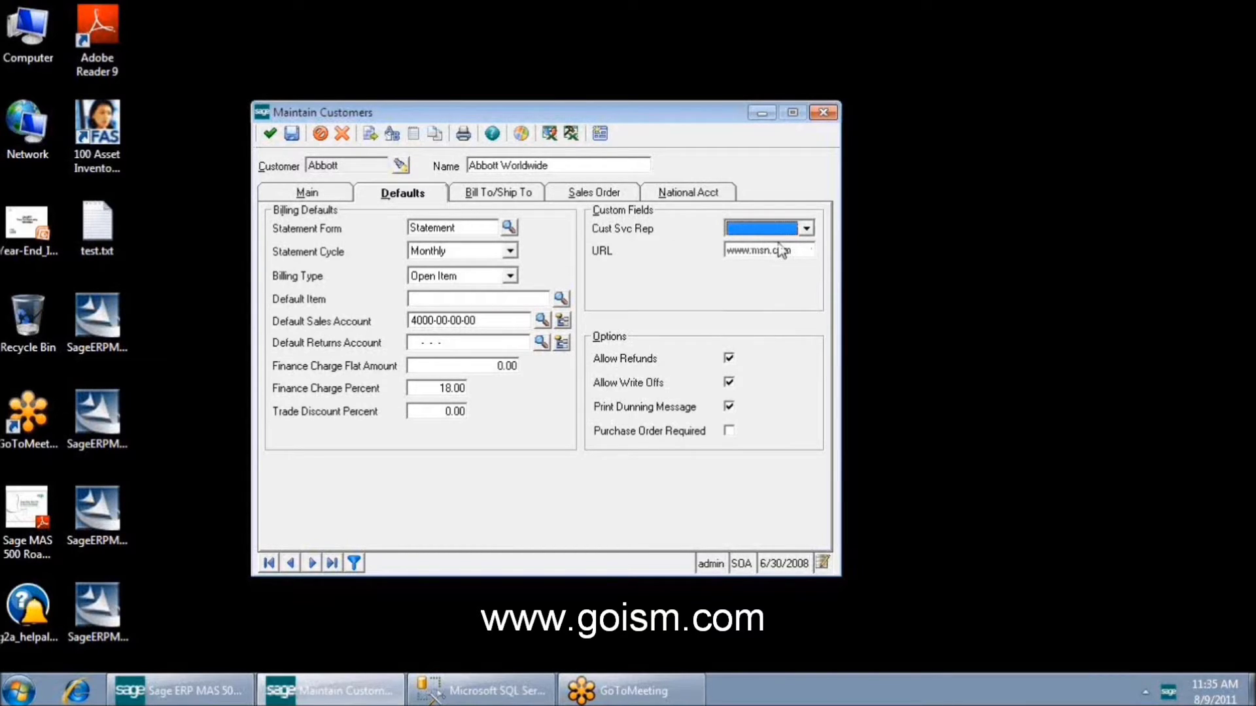
drag(792, 250, 696, 244)
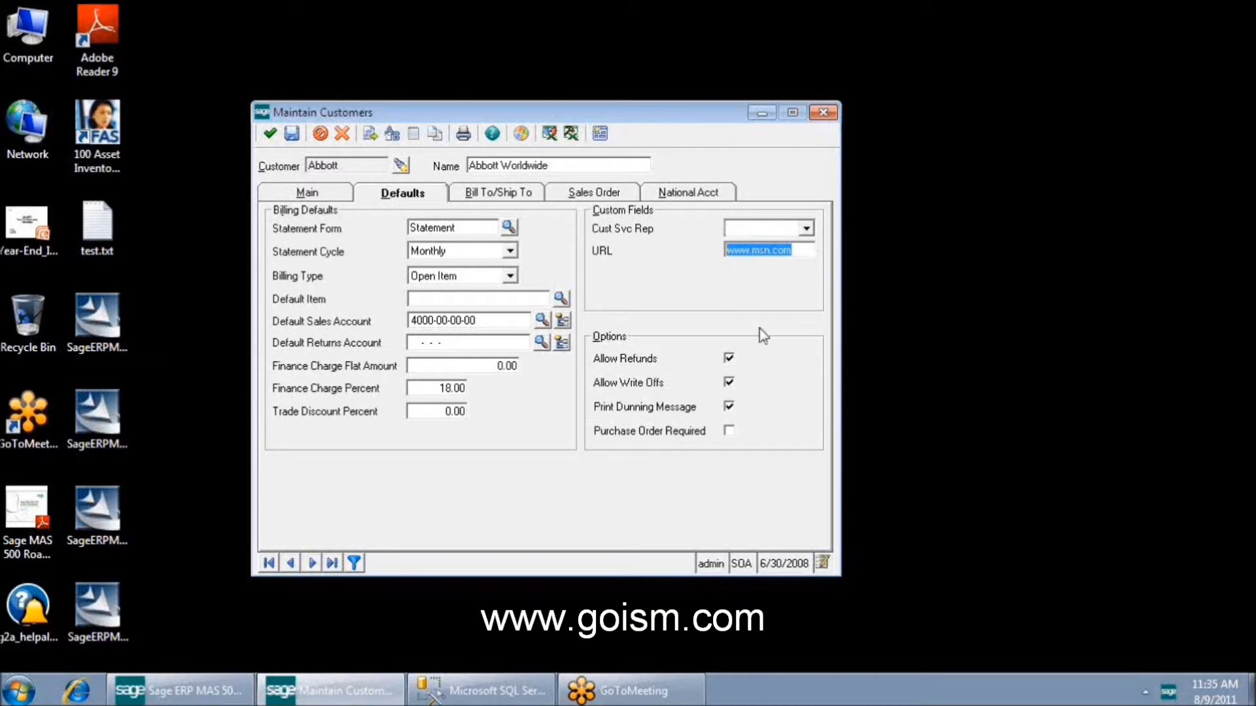
- Customize the Maintain Customers form by changing the Postal Code label's caption to "Zipl Code" and save the customization
click(314, 194)
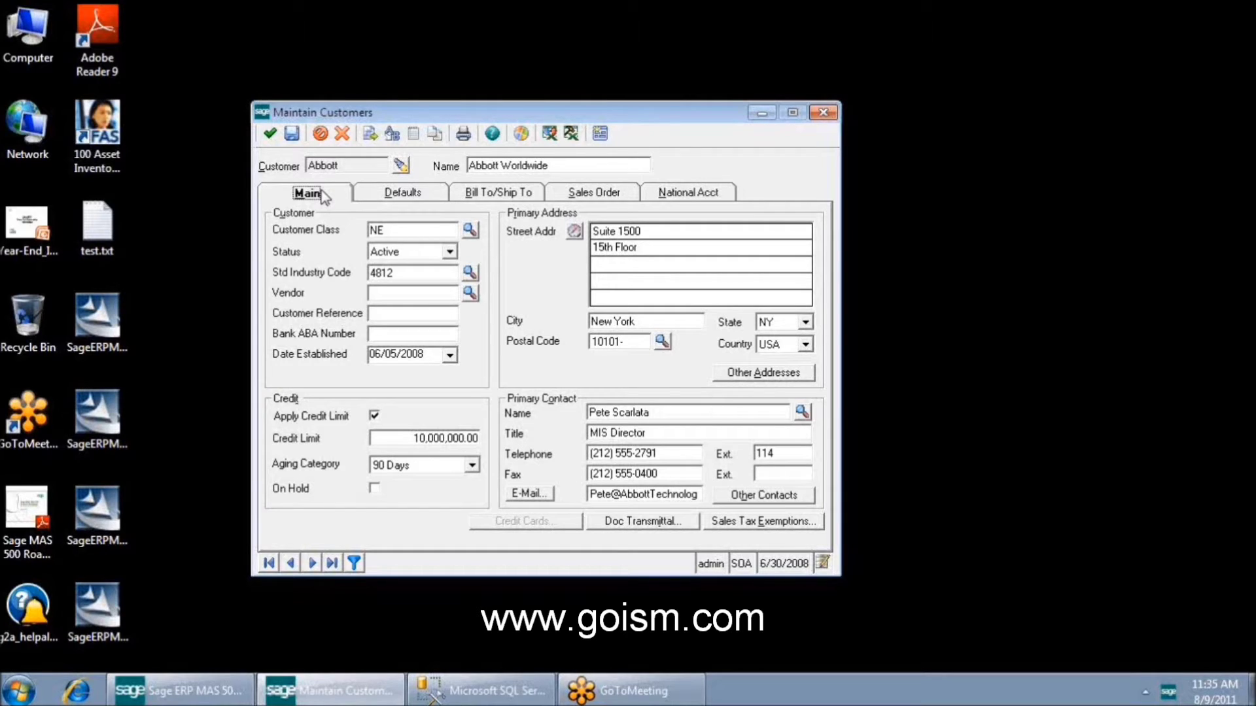
click(603, 136)
click(600, 134)
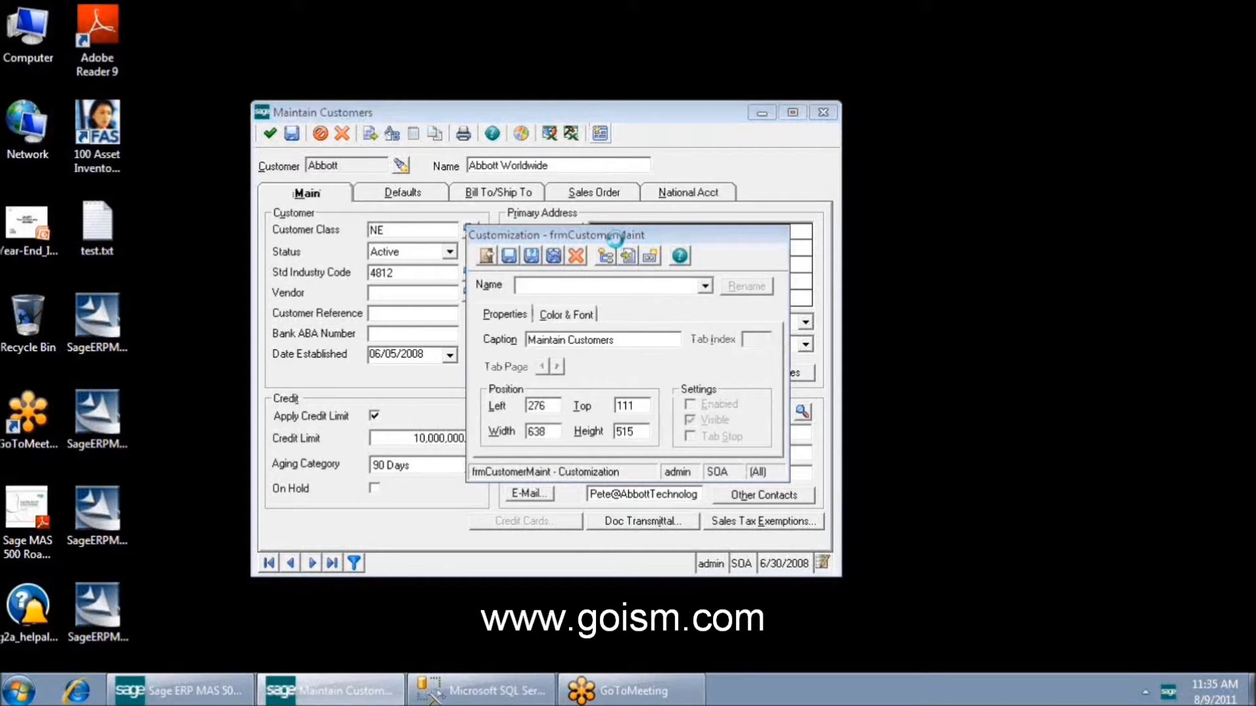
drag(614, 236, 847, 302)
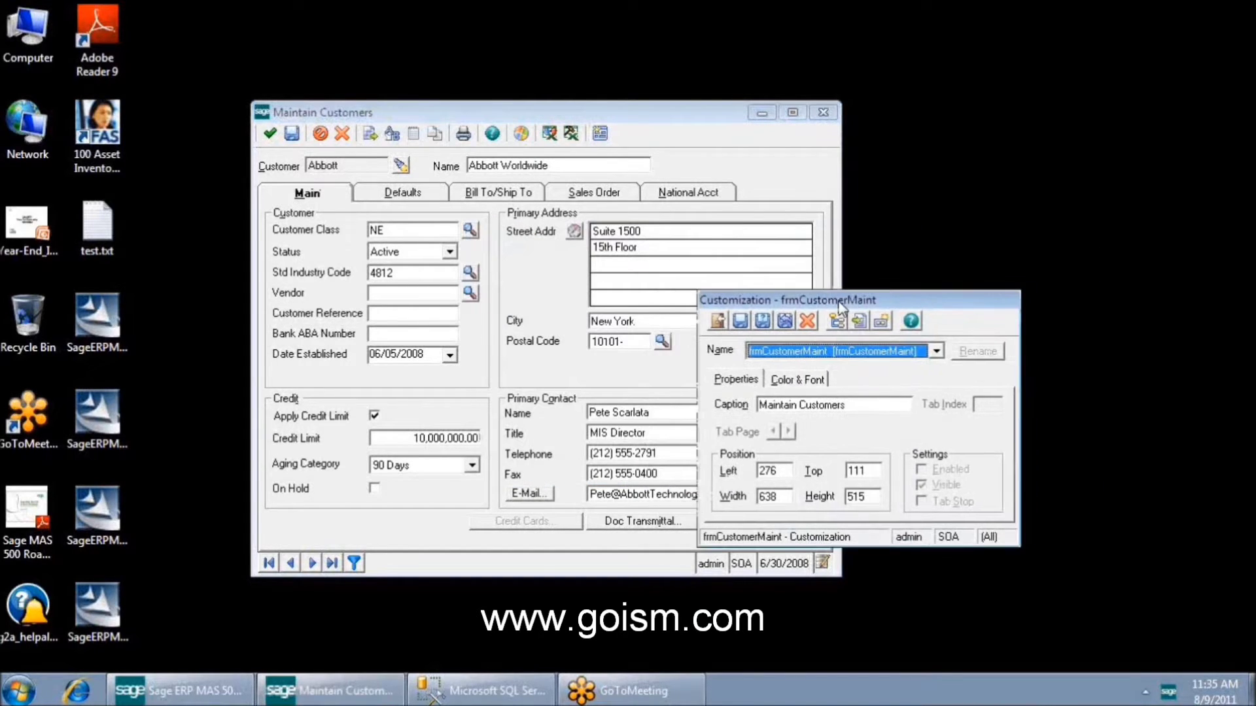
click(537, 343)
drag(786, 405, 701, 401)
text(Zip Code)
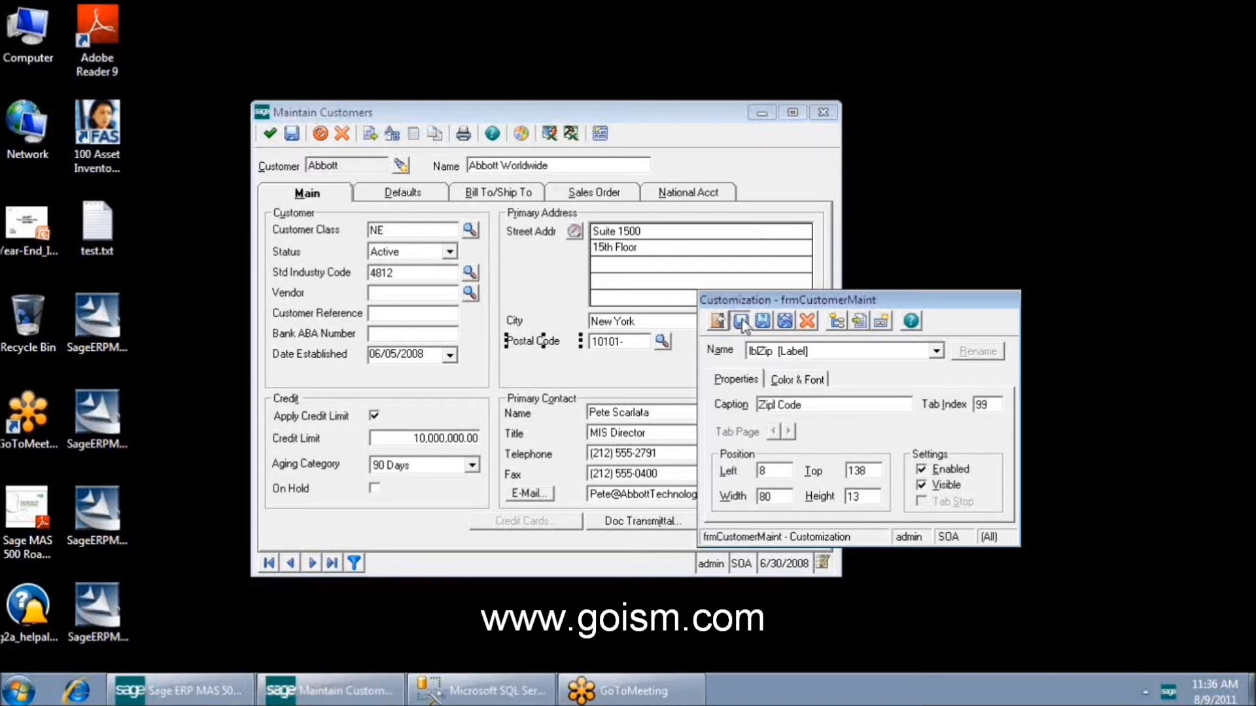
click(741, 322)
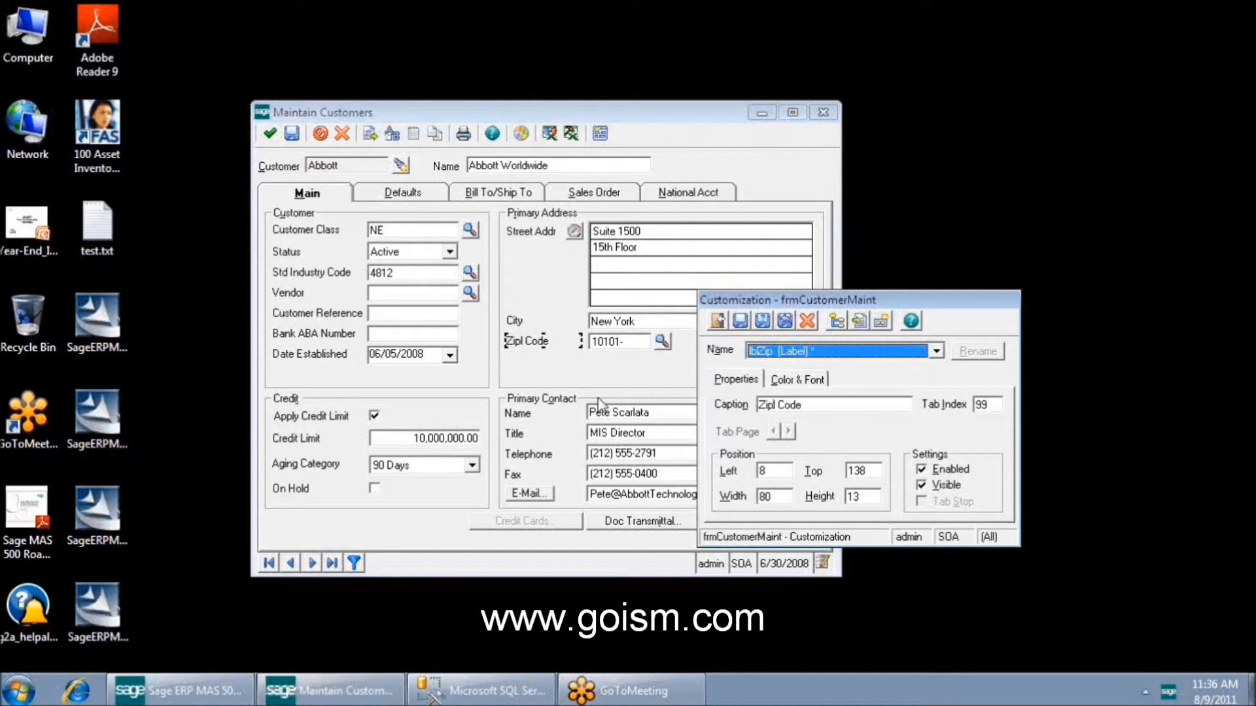
- Disable the Vendor text box on the customer form, save the customization and exit the form customizer
click(390, 297)
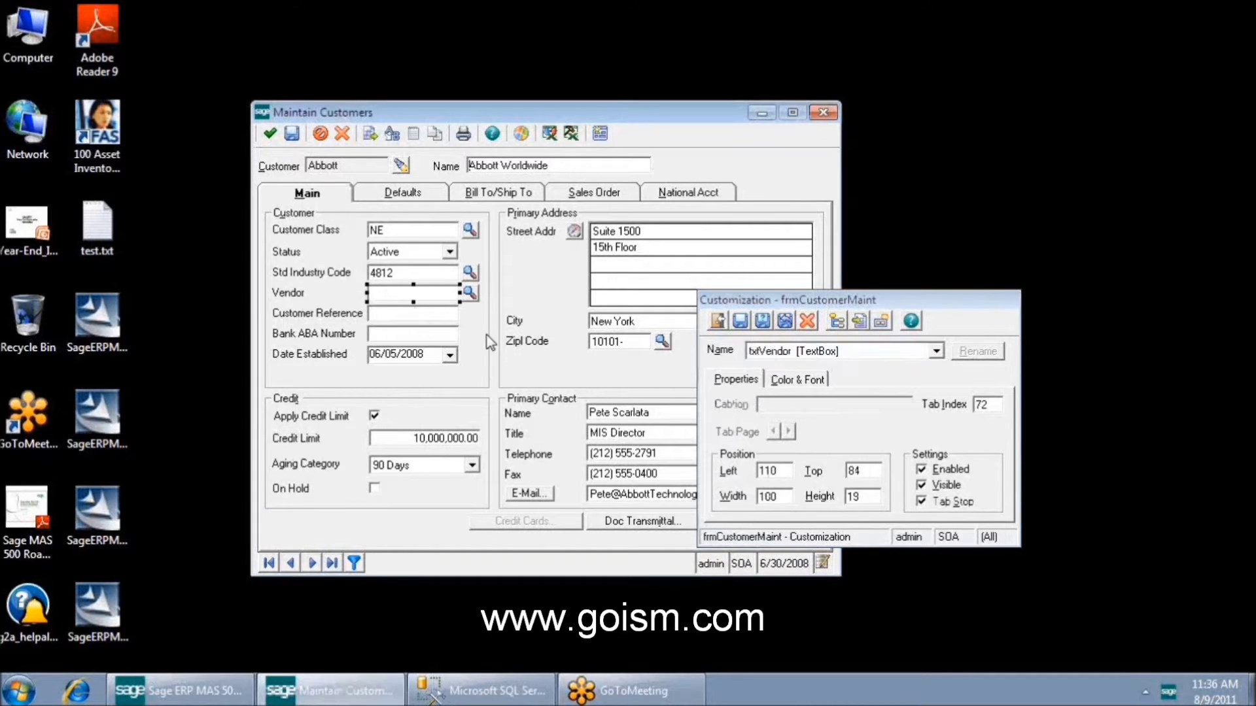
click(922, 470)
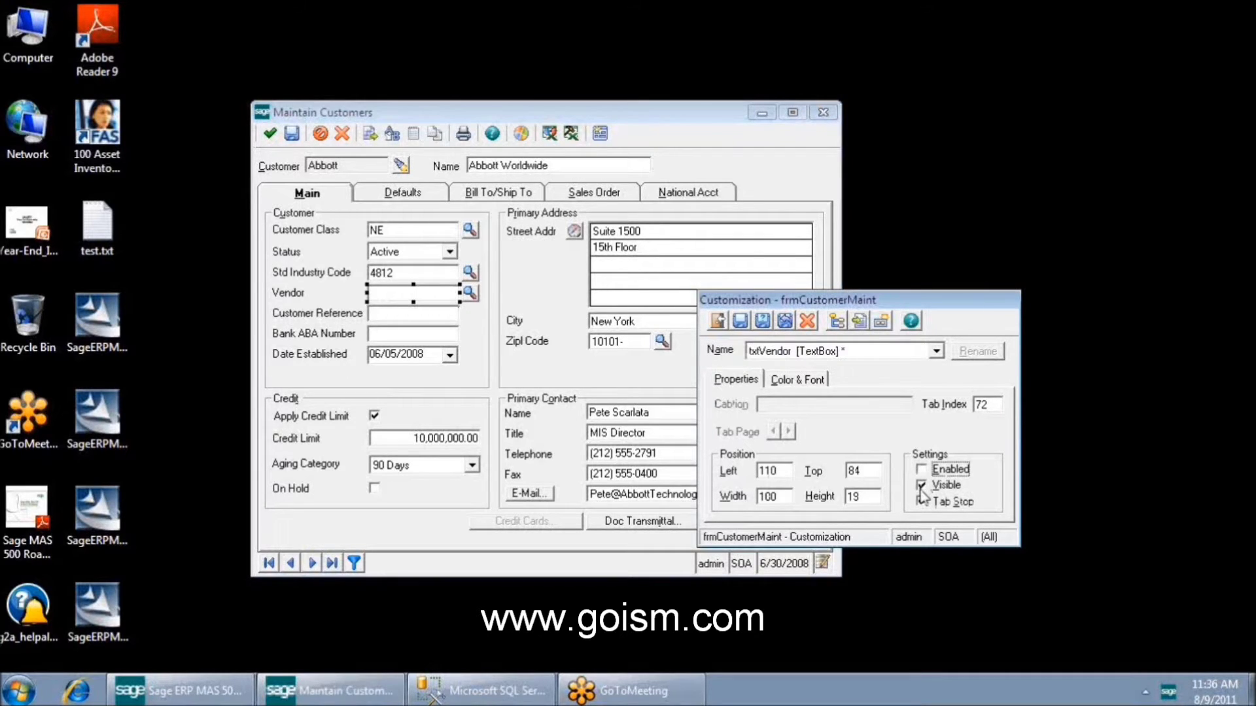
click(741, 323)
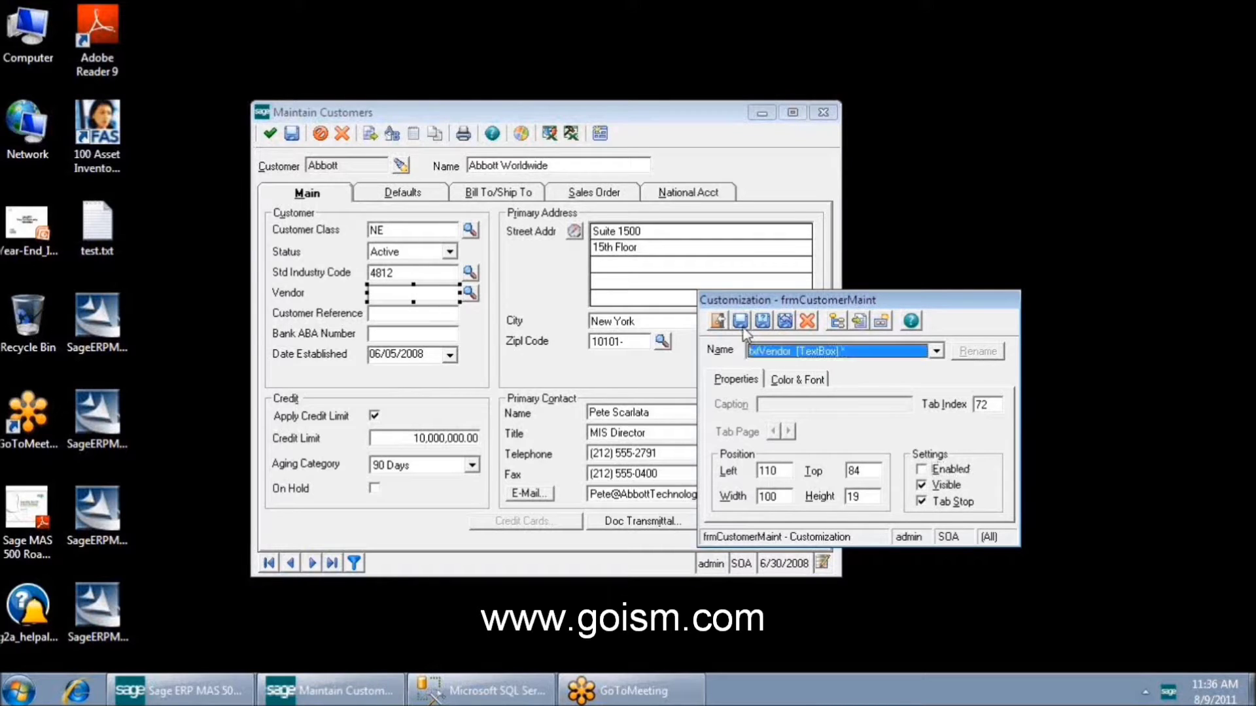
click(717, 321)
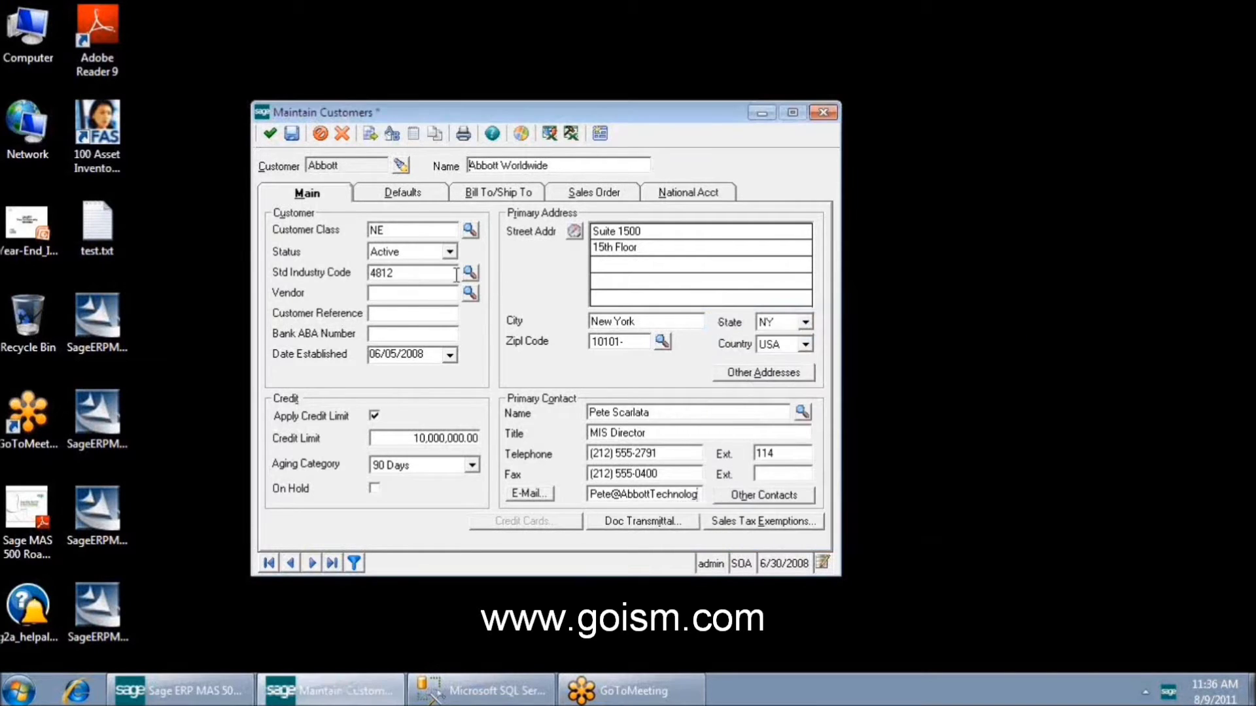
- Customize the form again to make the Vendor text box not visible, save the change and exit the customizer
click(600, 134)
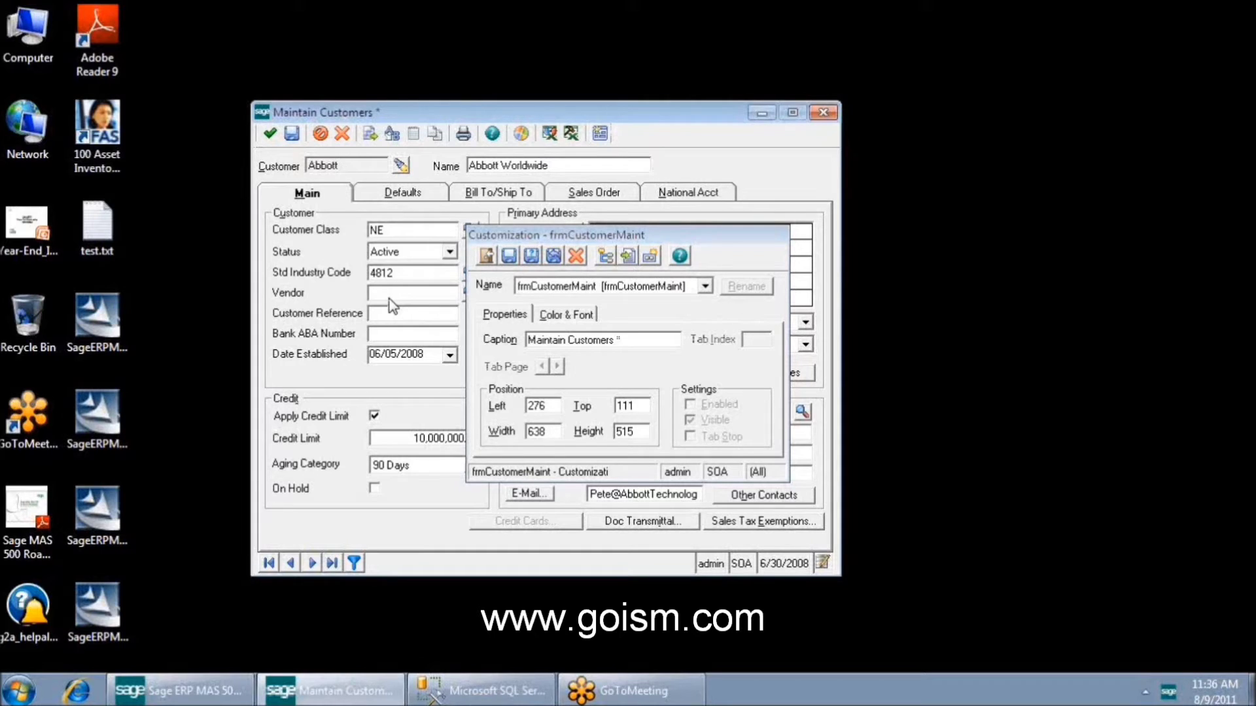
click(393, 306)
click(690, 422)
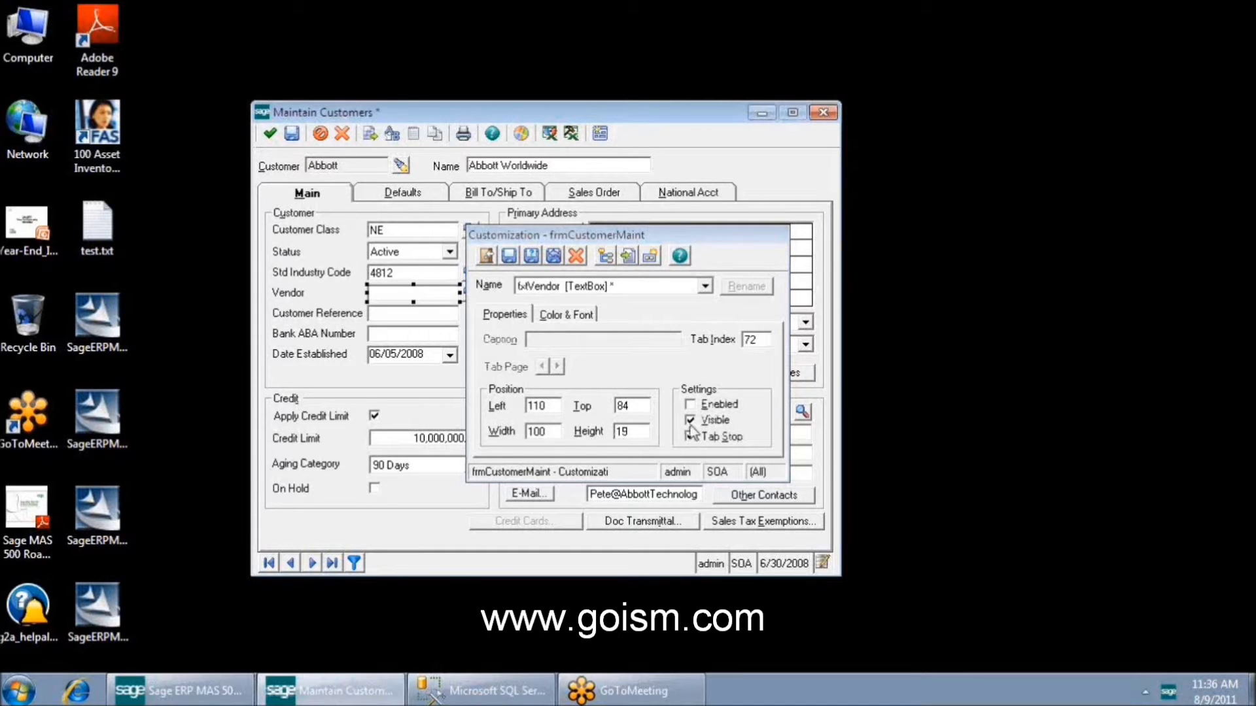
click(509, 259)
click(486, 257)
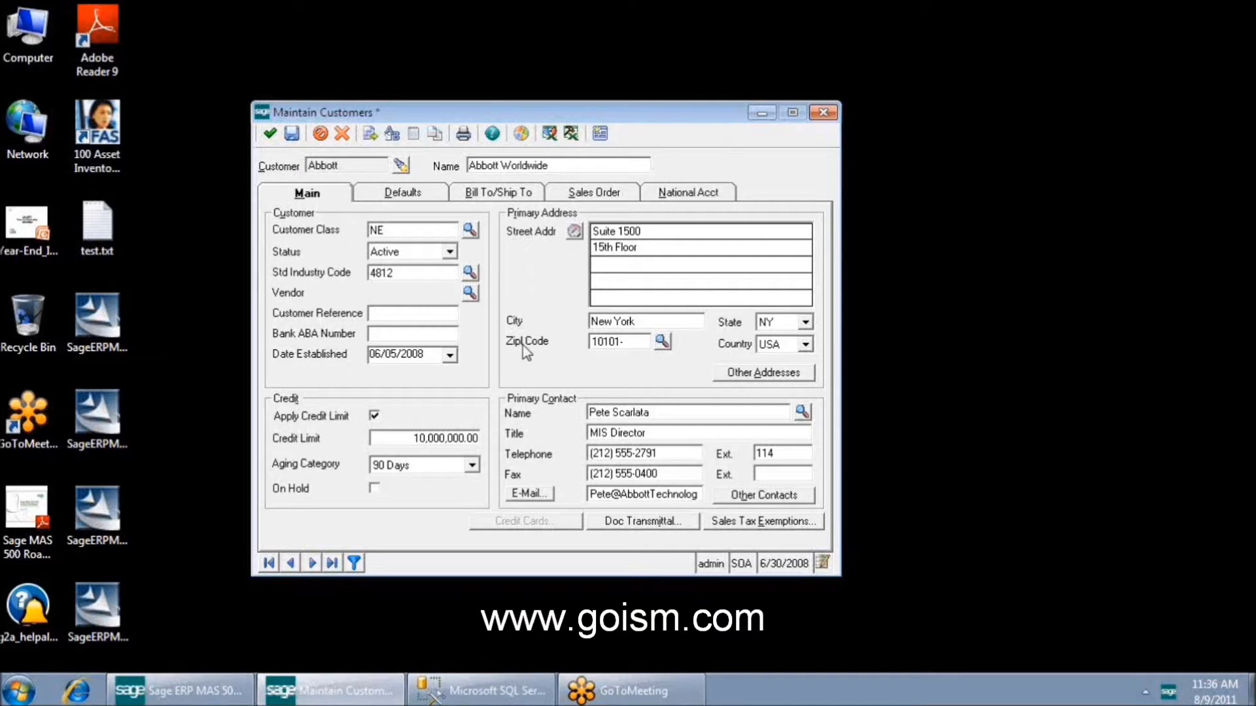
- Switch to Microsoft SQL Server Management Studio, collapse the Tables, mas50074_app and Databases nodes, and close the program
click(468, 691)
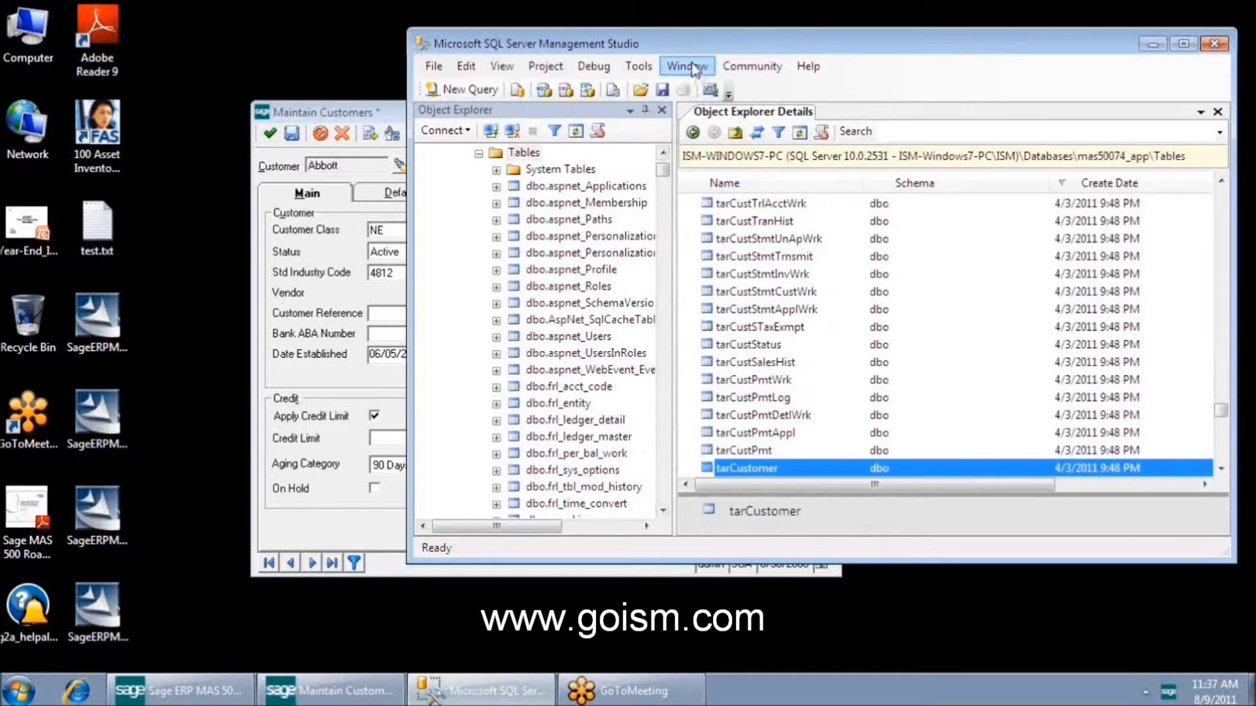
drag(686, 45, 668, 45)
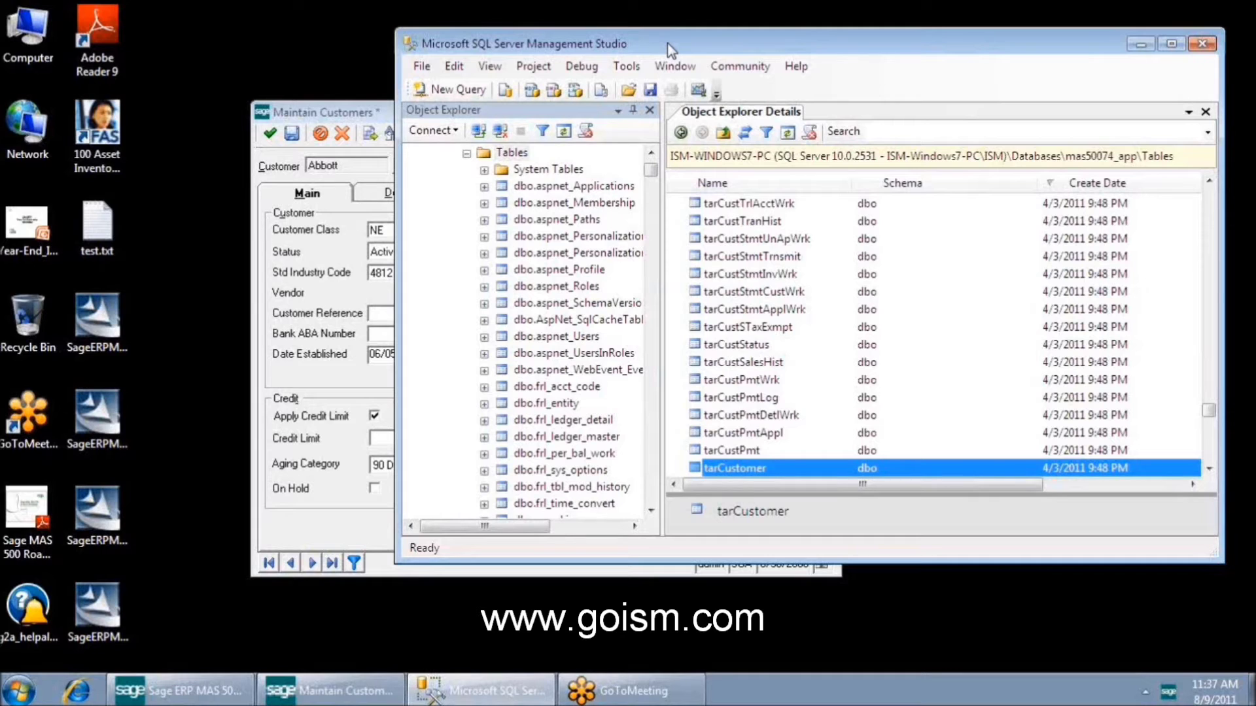
drag(668, 44, 359, 55)
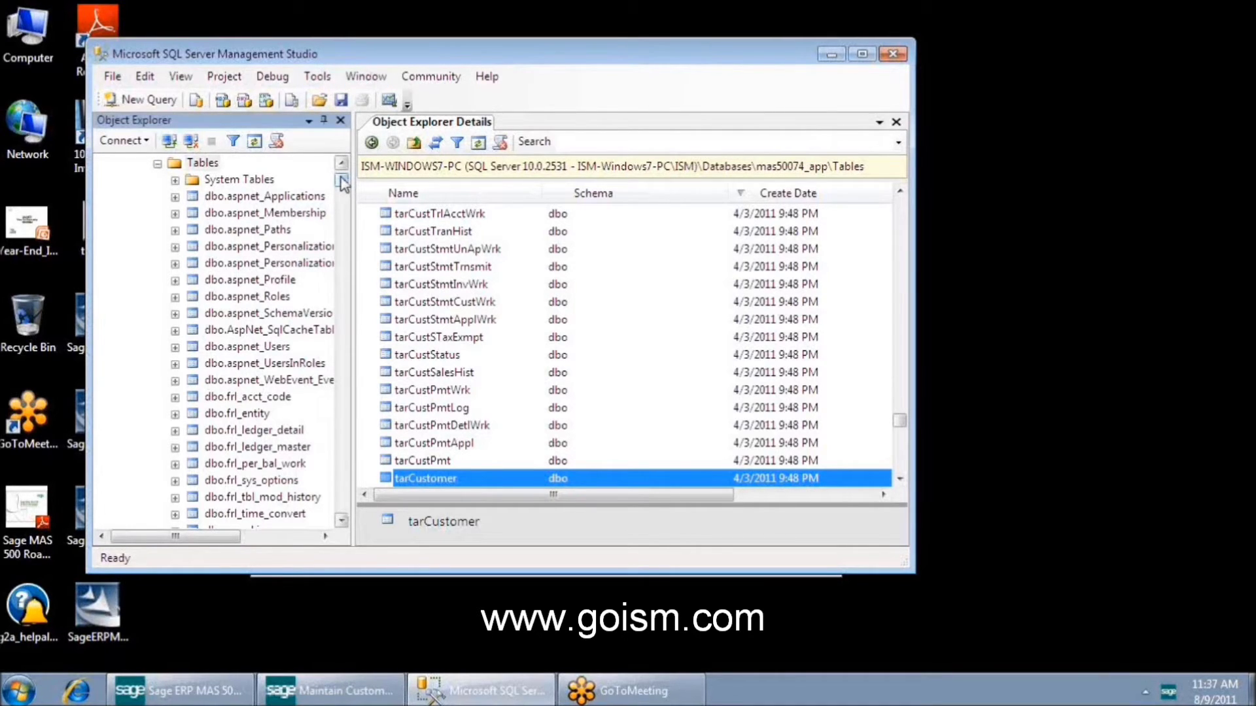
drag(341, 183, 342, 177)
click(156, 313)
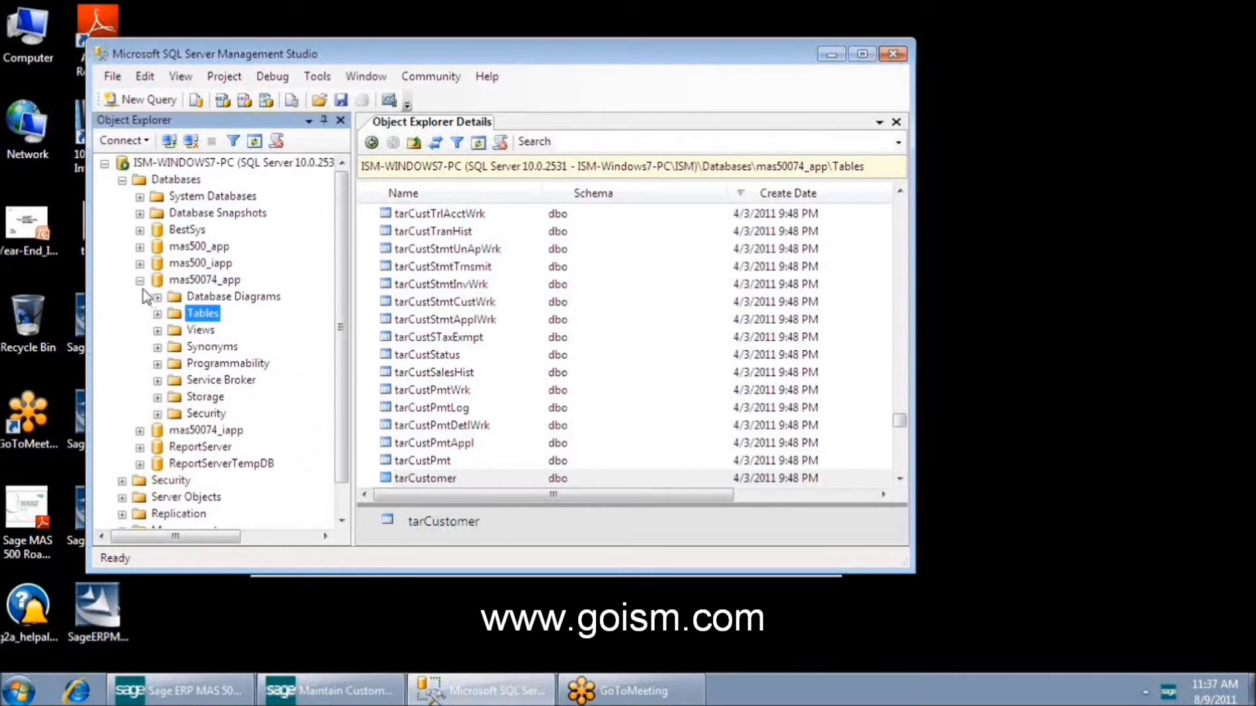
click(139, 281)
click(122, 180)
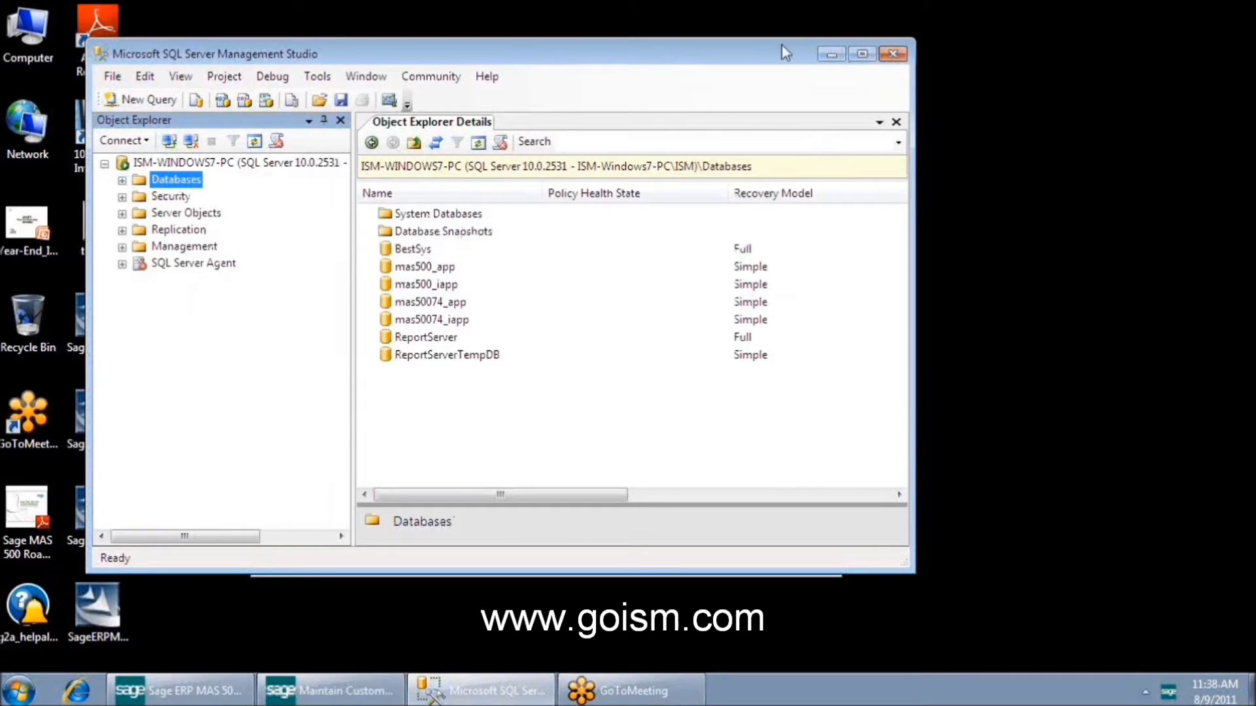
key(alt+F4)
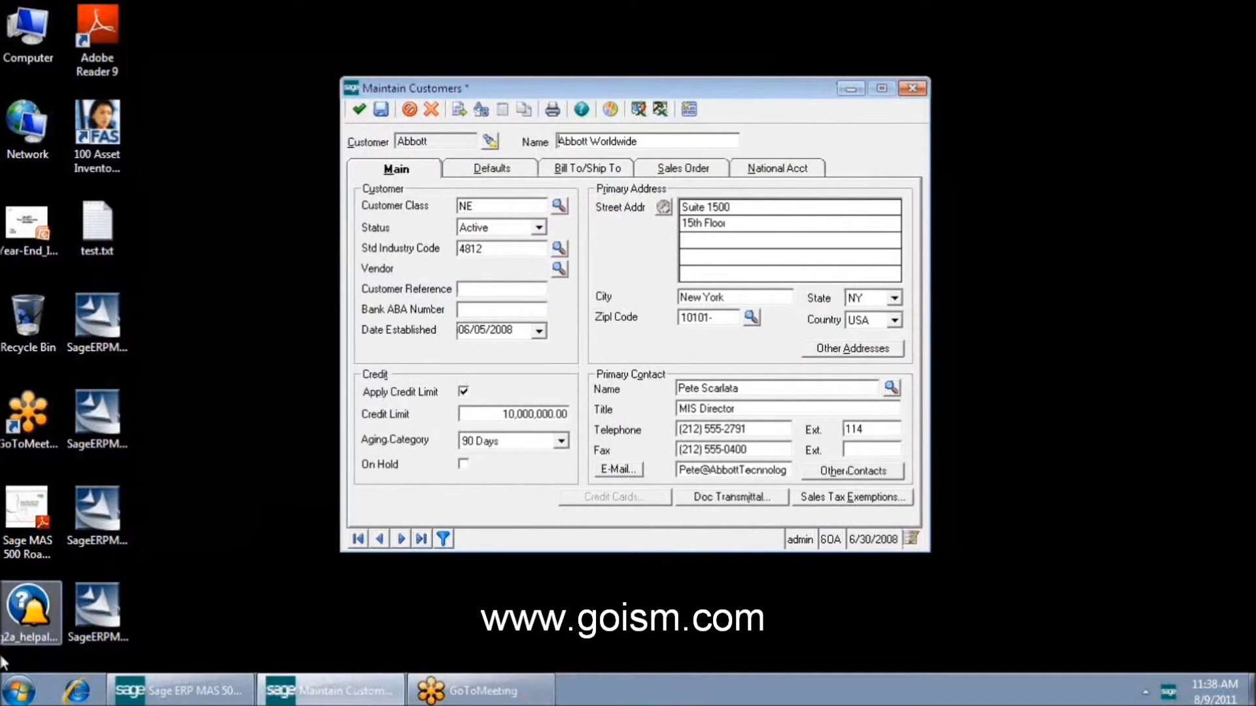
- Launch SQL Server Management Studio and connect to the ISM-WINDOWS7-PC database engine with Windows Authentication
click(14, 695)
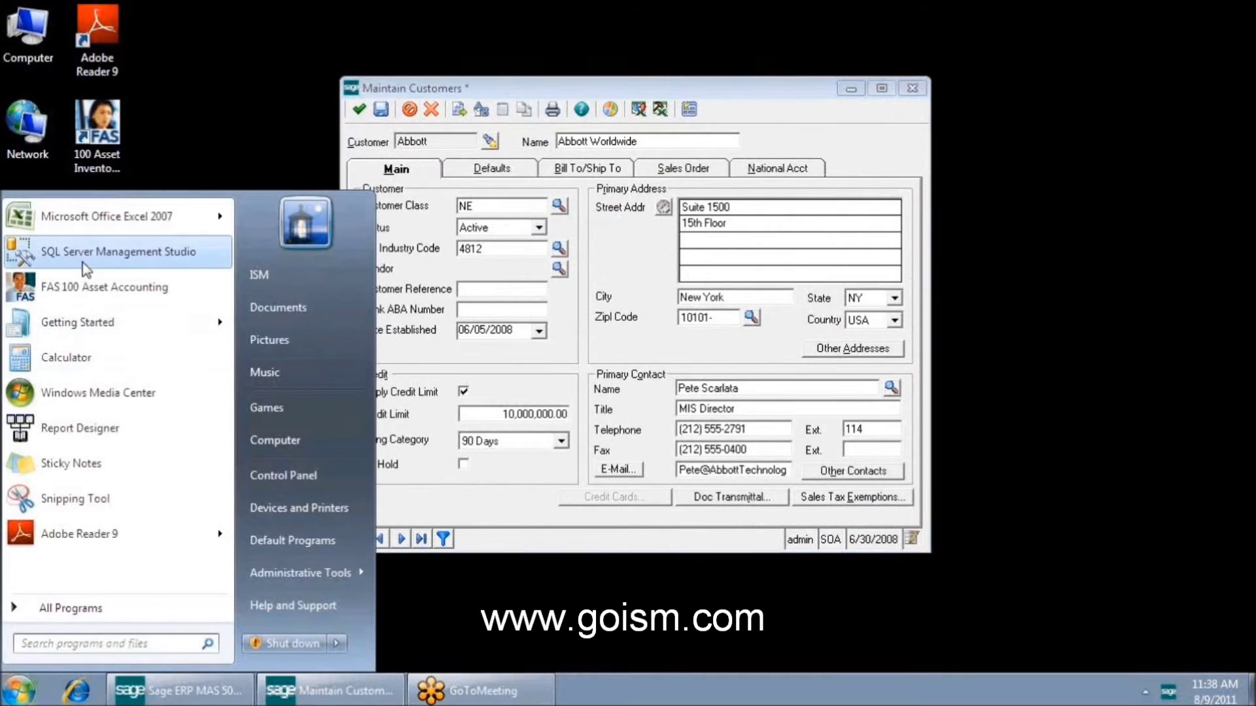
click(84, 262)
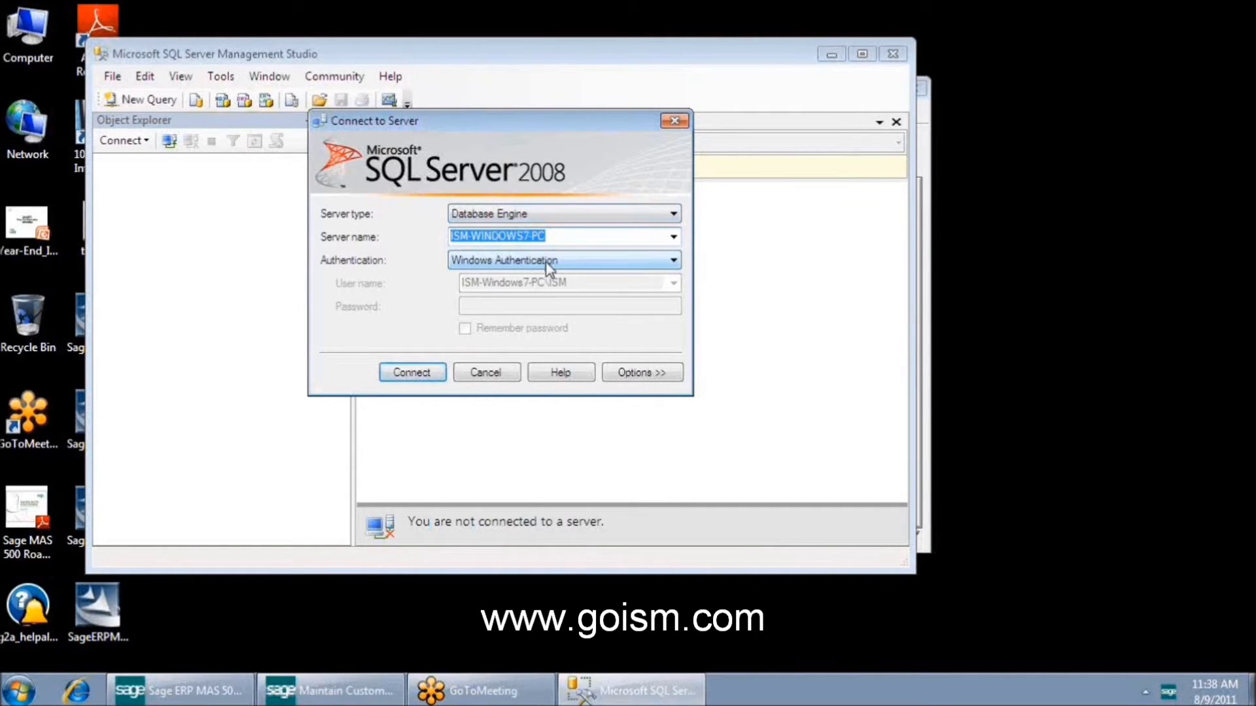
click(406, 382)
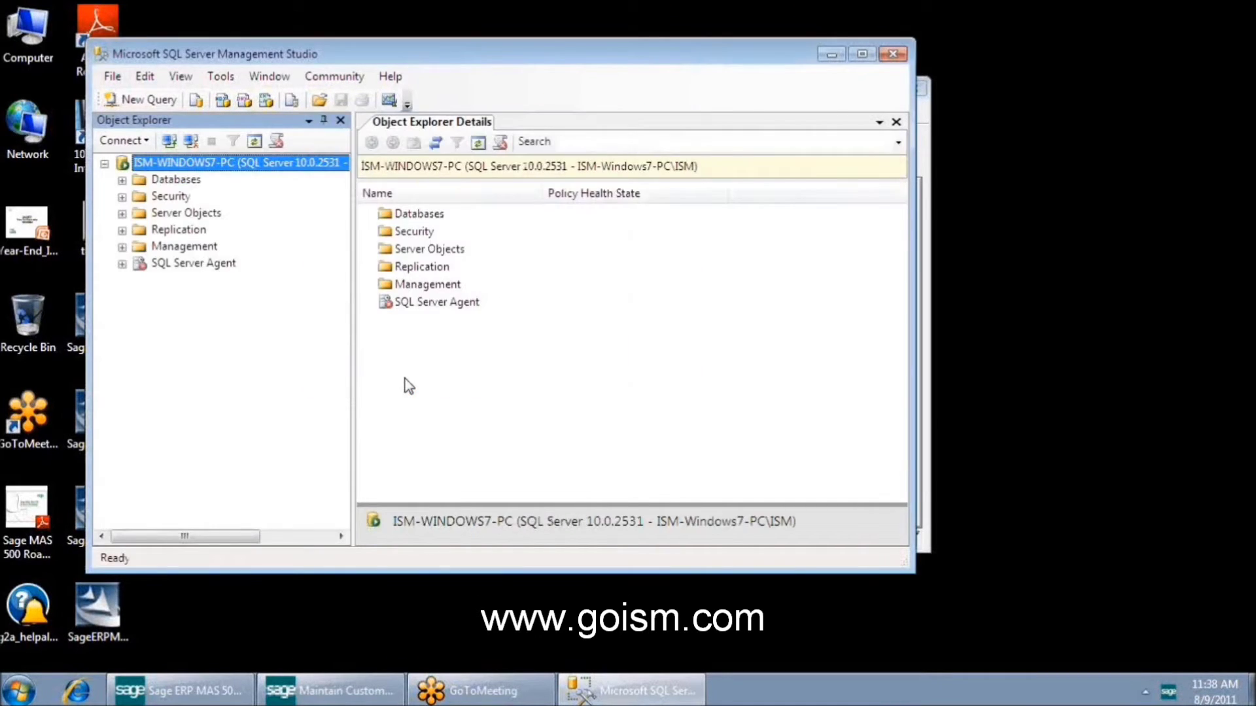
- Expand the server's databases, select the mas50074_app database and expand its Tables folder
click(122, 180)
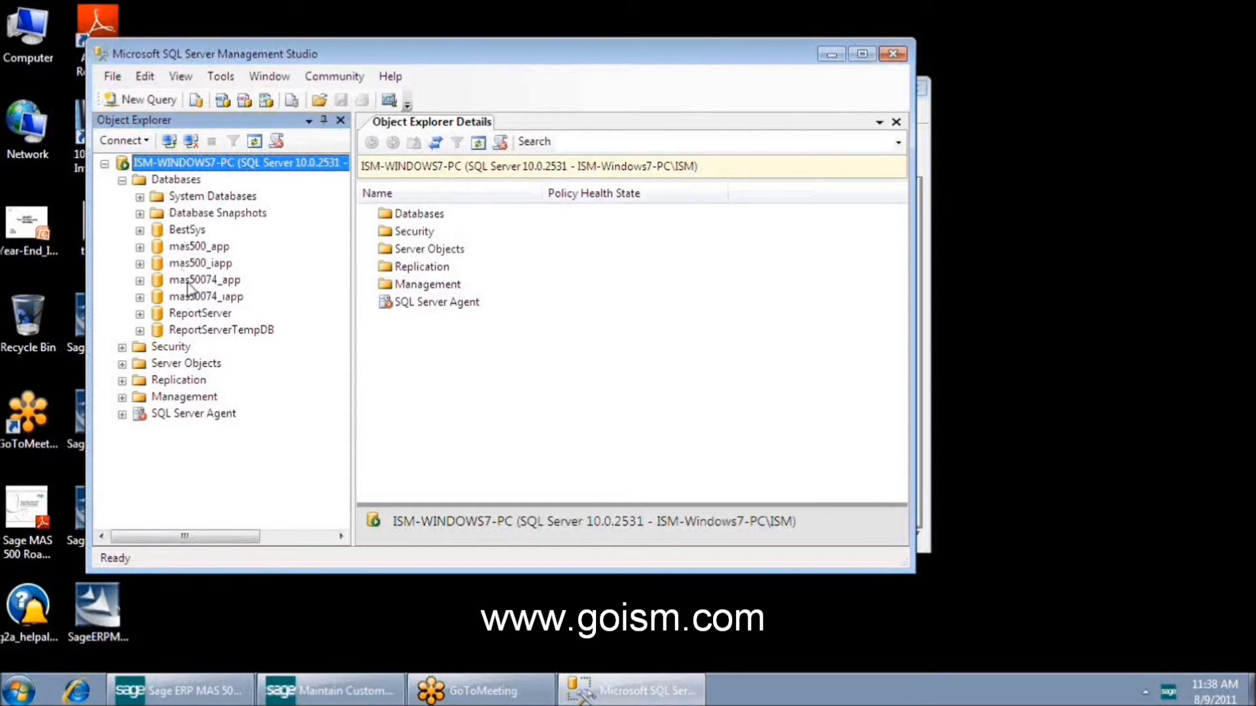
click(220, 281)
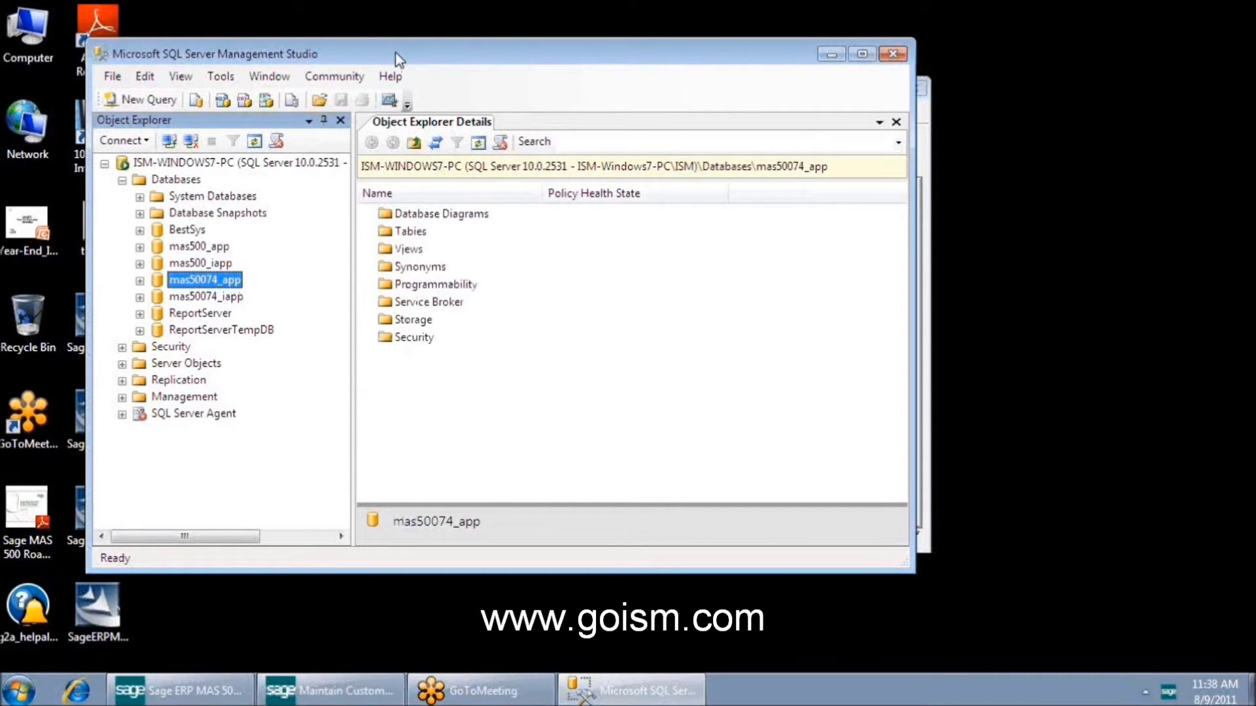
drag(395, 53, 389, 66)
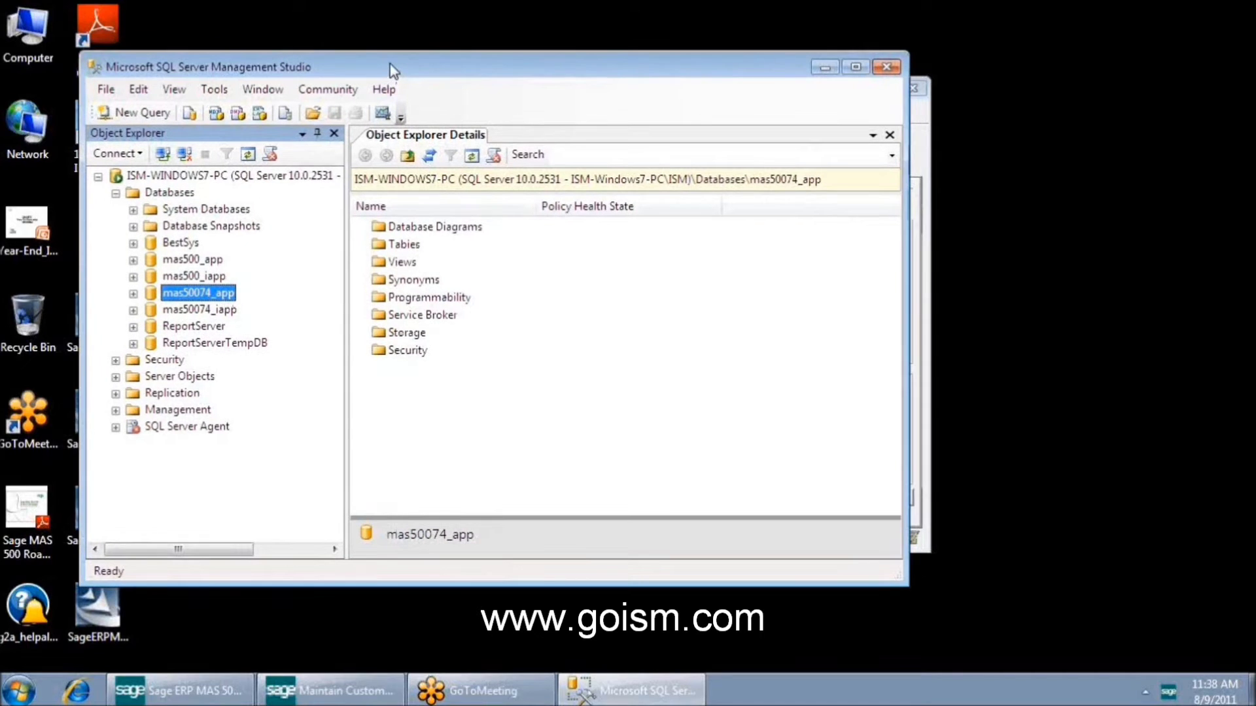
click(190, 690)
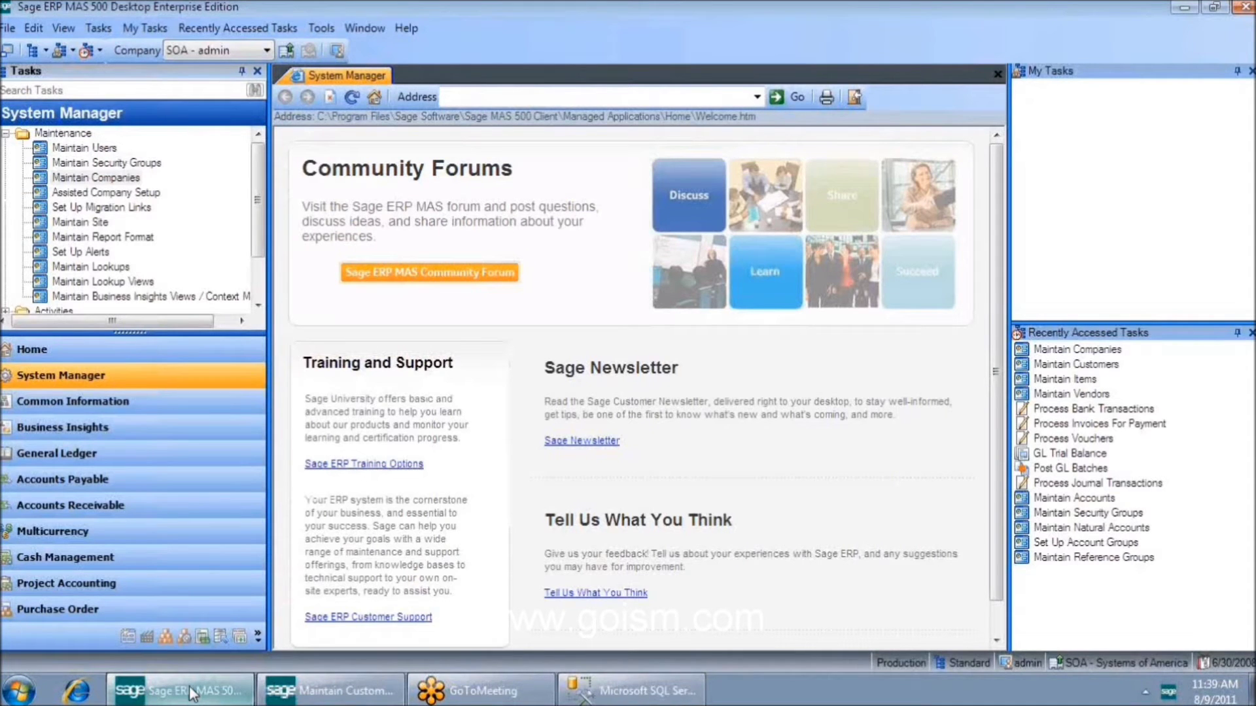
click(189, 691)
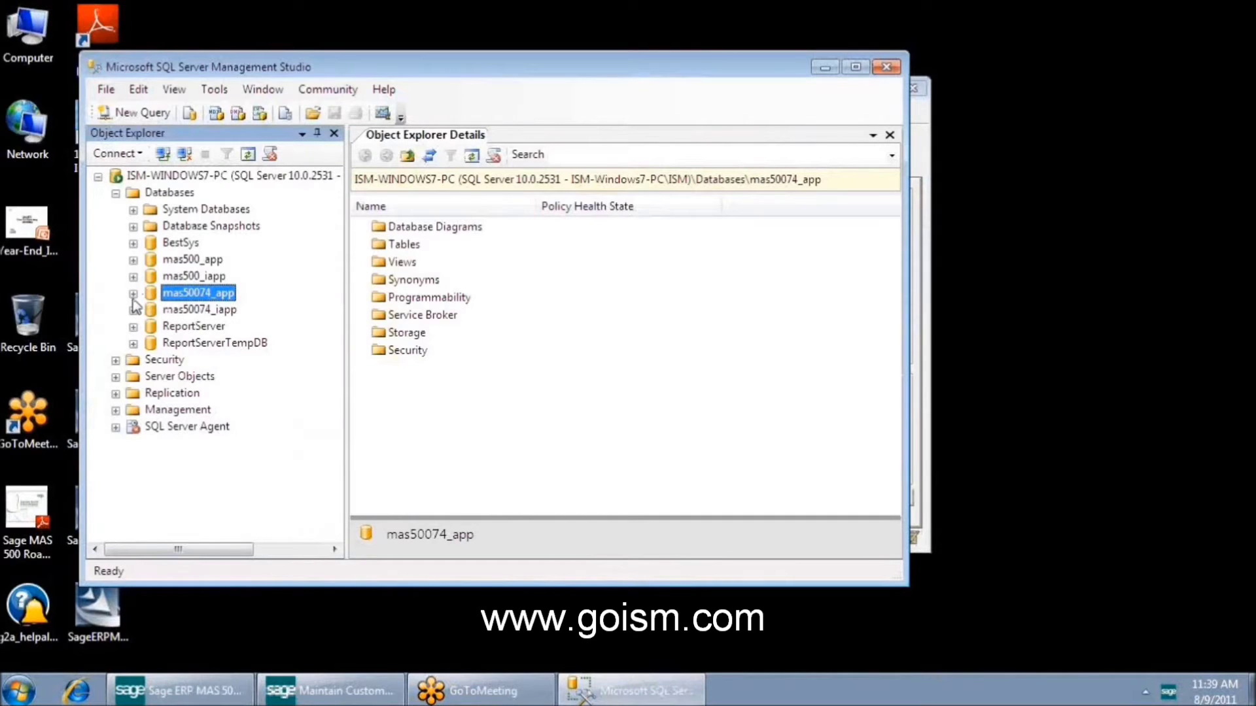
click(133, 293)
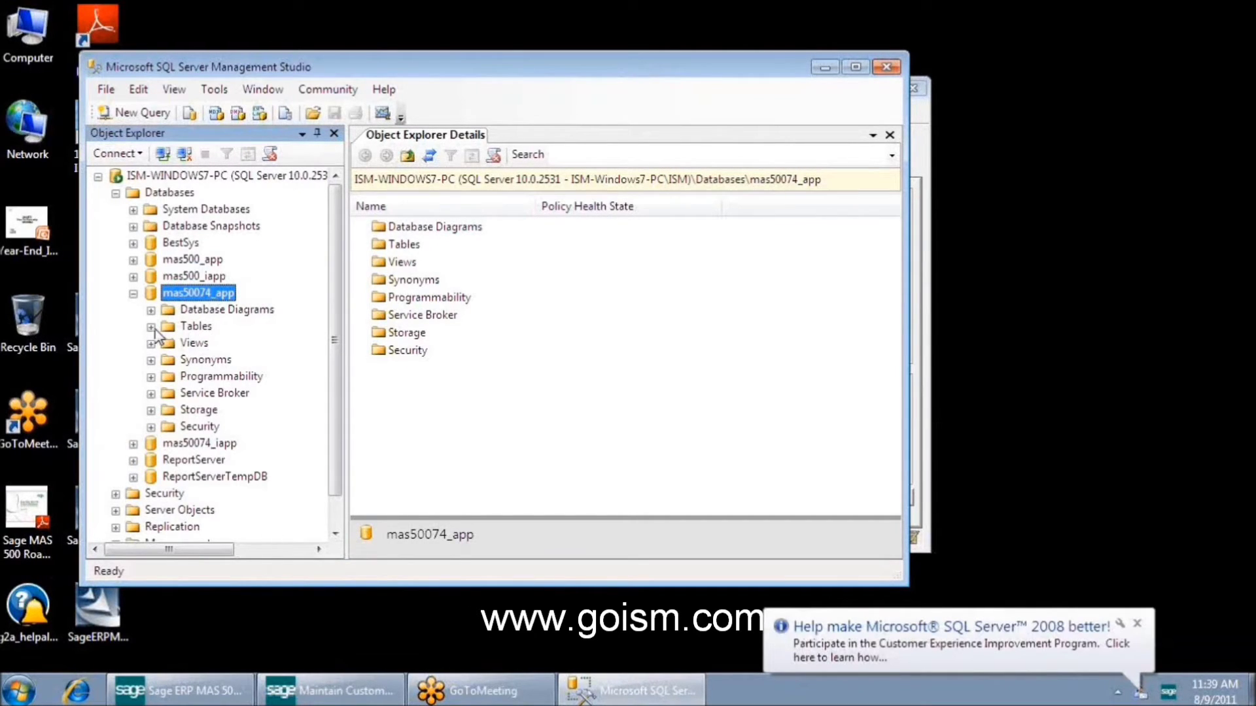
double_click(191, 326)
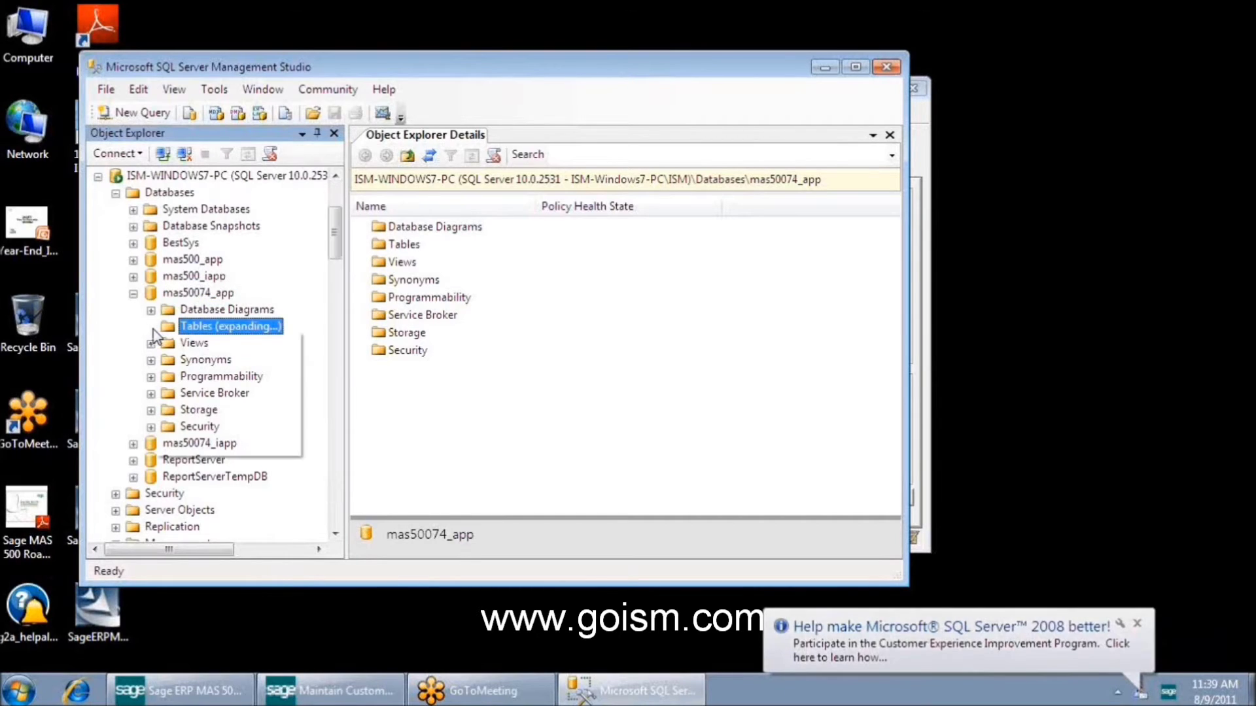
- Sort the list of mas50074_app tables by name
right_click(234, 337)
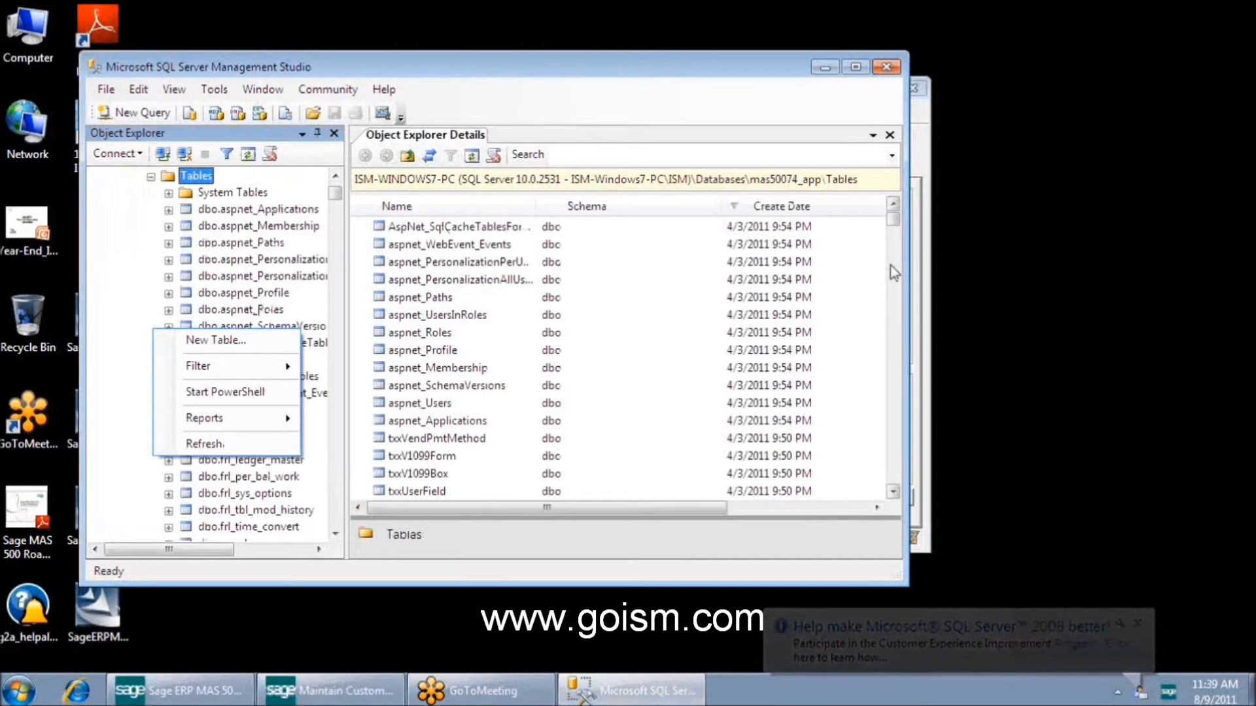
click(893, 273)
click(893, 273)
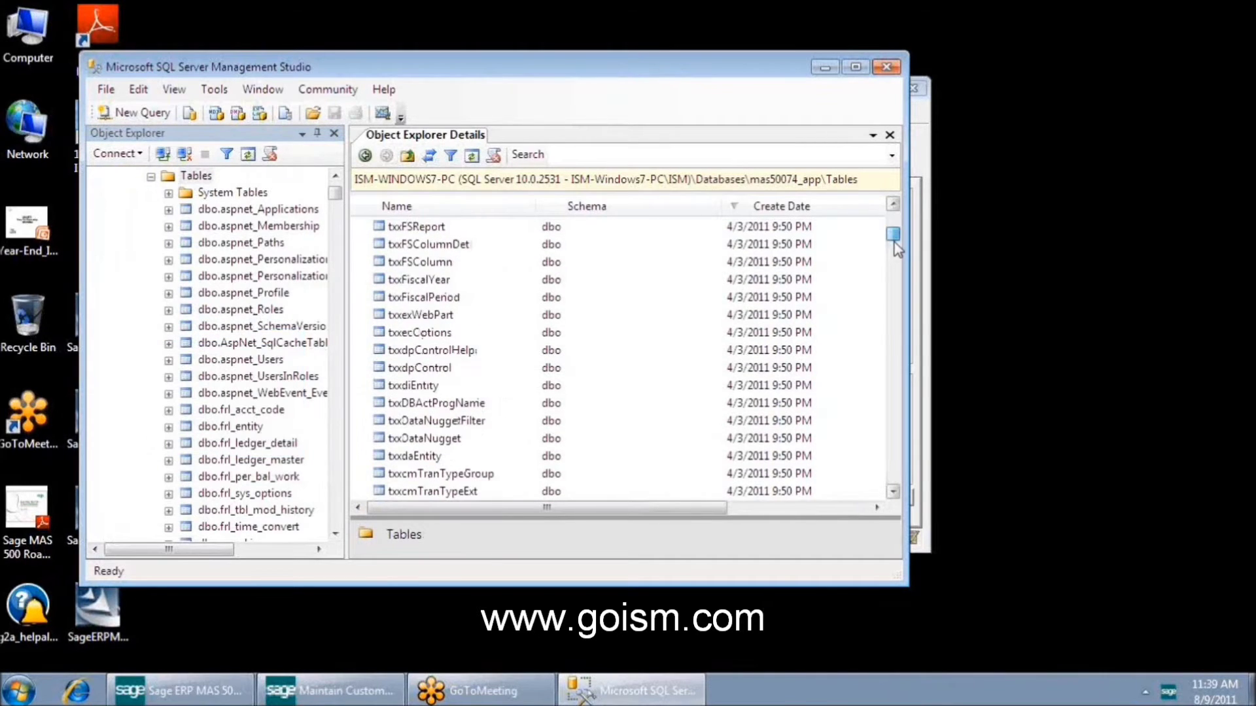
click(895, 247)
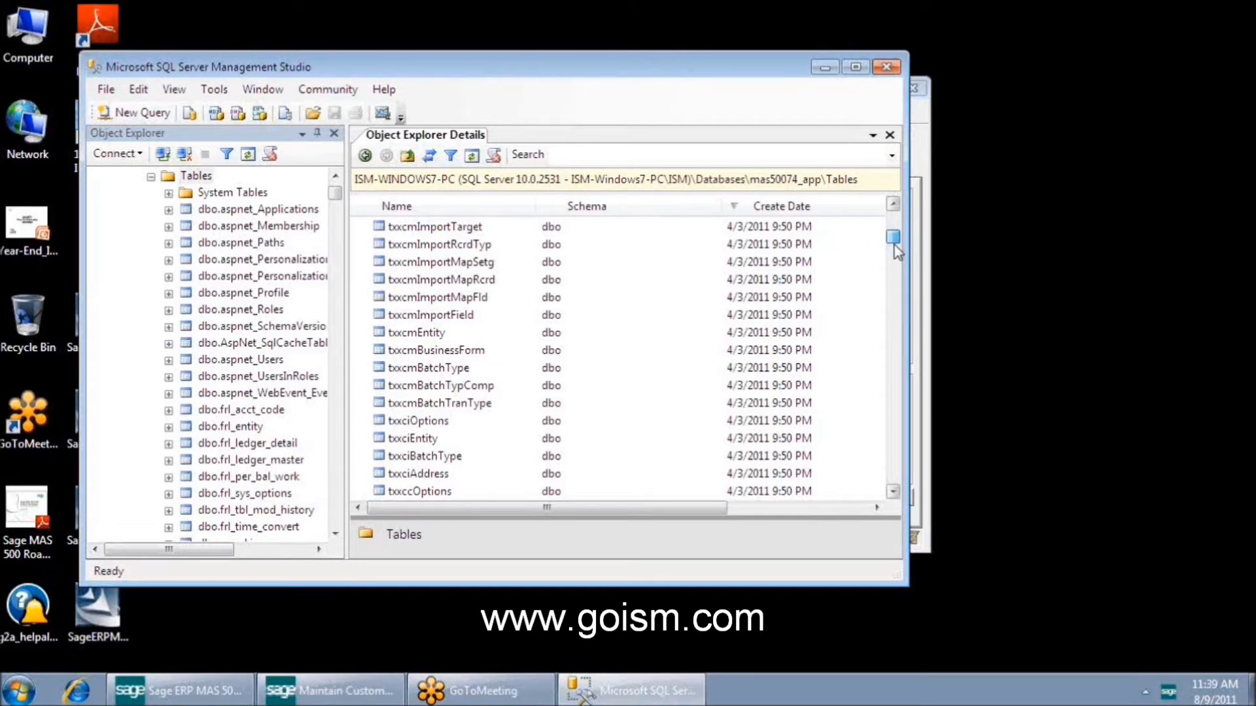
drag(895, 252, 841, 213)
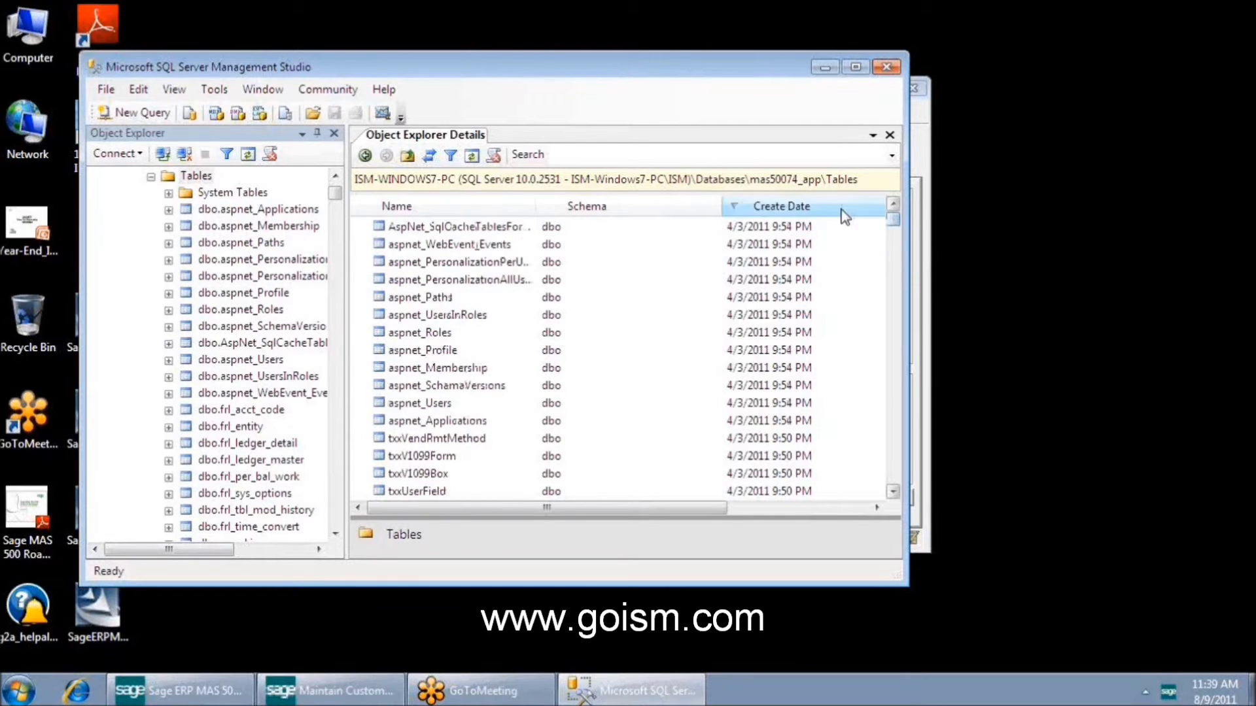
click(516, 206)
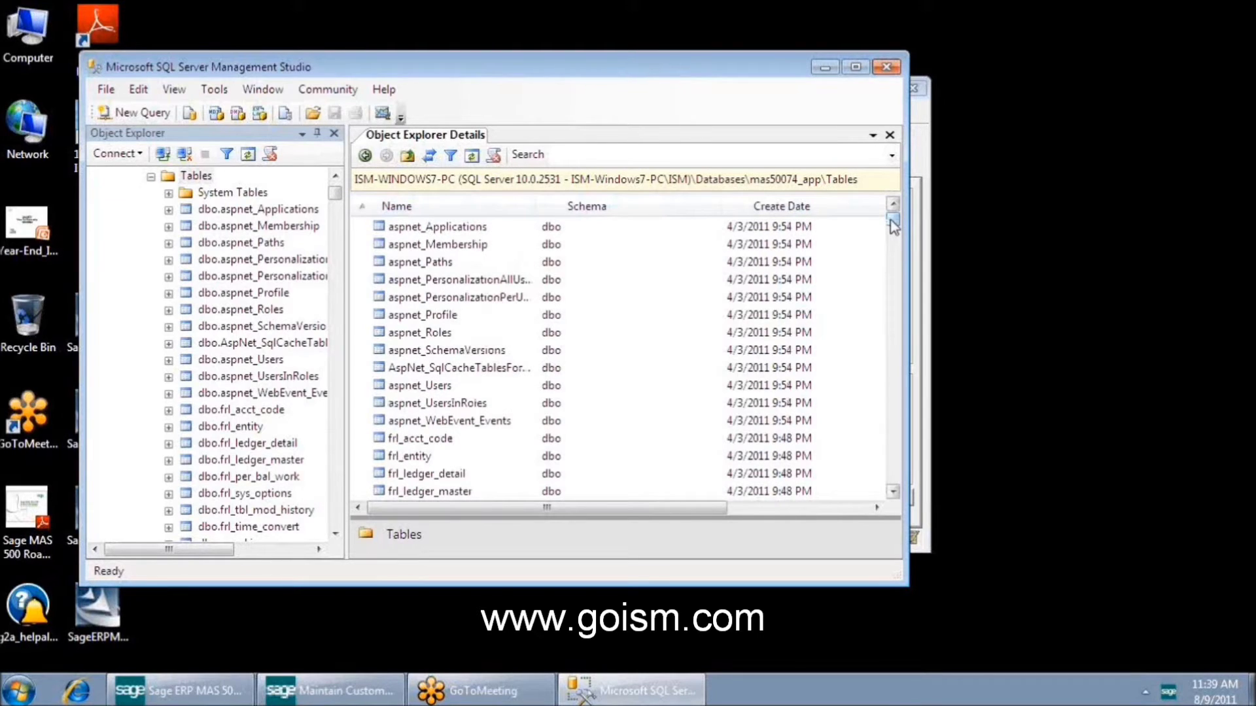
- Find the customer tables in the sorted list and select the tarCustomer table
scroll(893, 226, down, 2)
drag(891, 220, 891, 253)
click(891, 297)
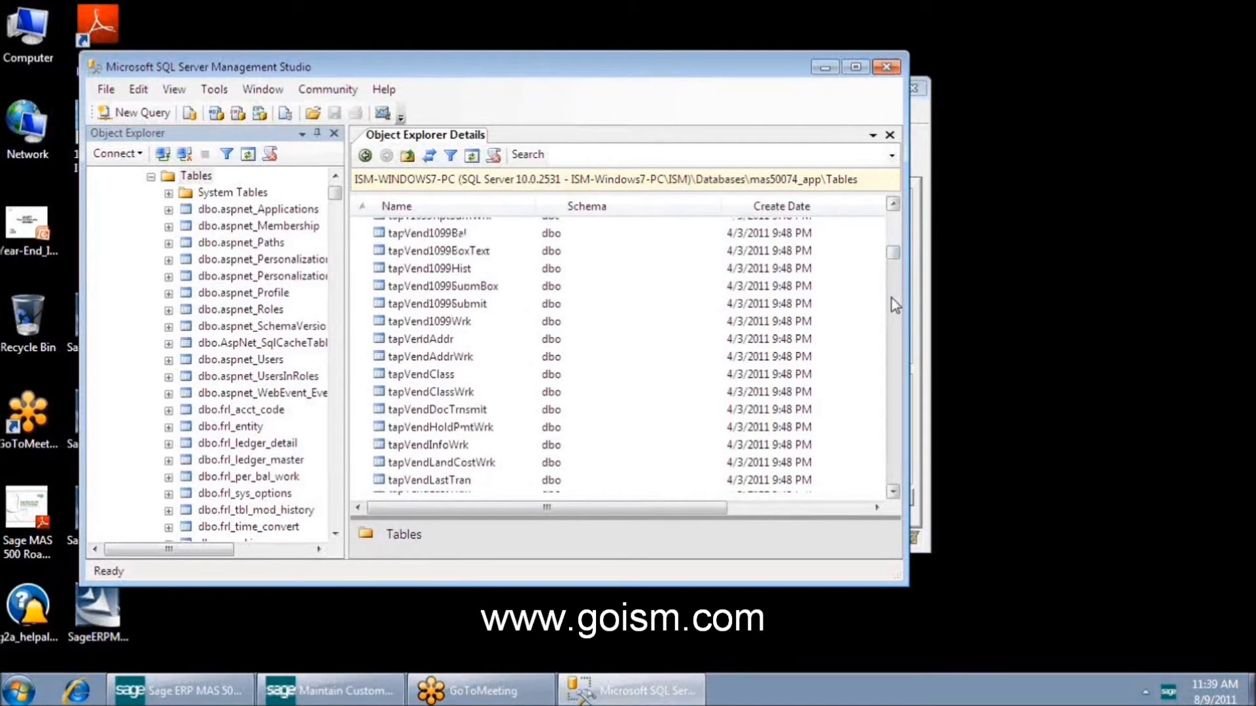
click(891, 297)
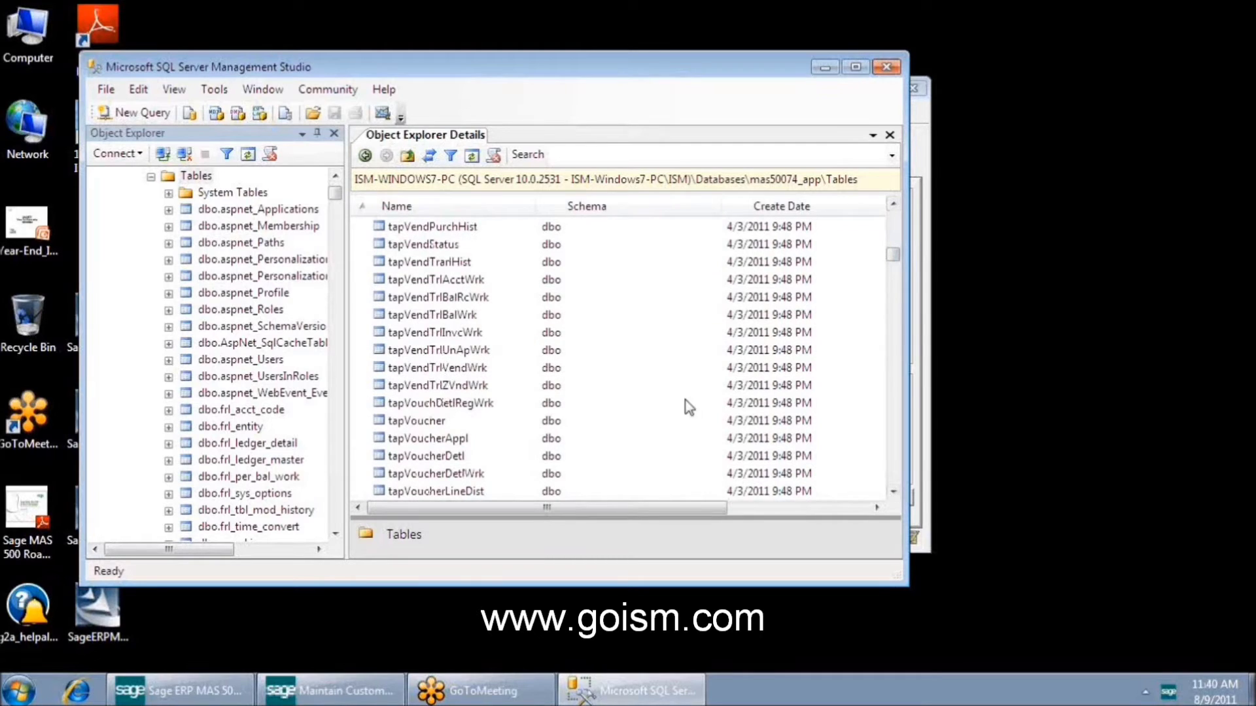
click(894, 380)
click(895, 379)
click(894, 380)
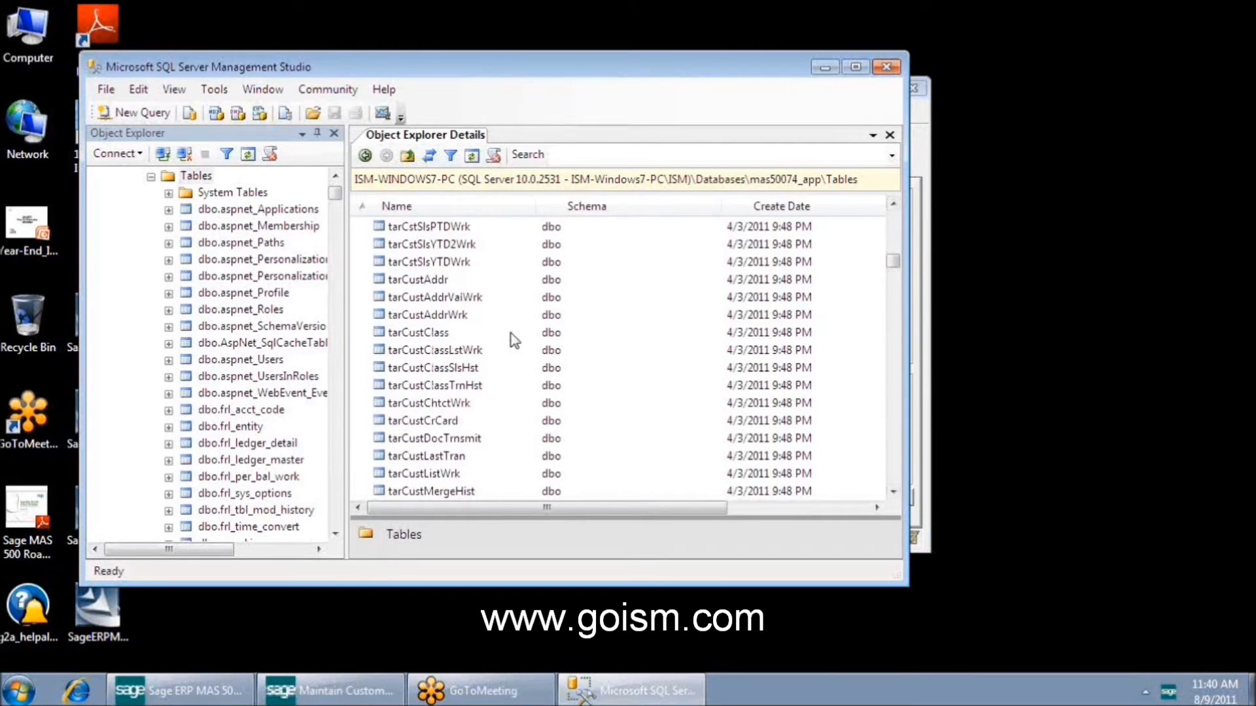
scroll(392, 252, down, 6)
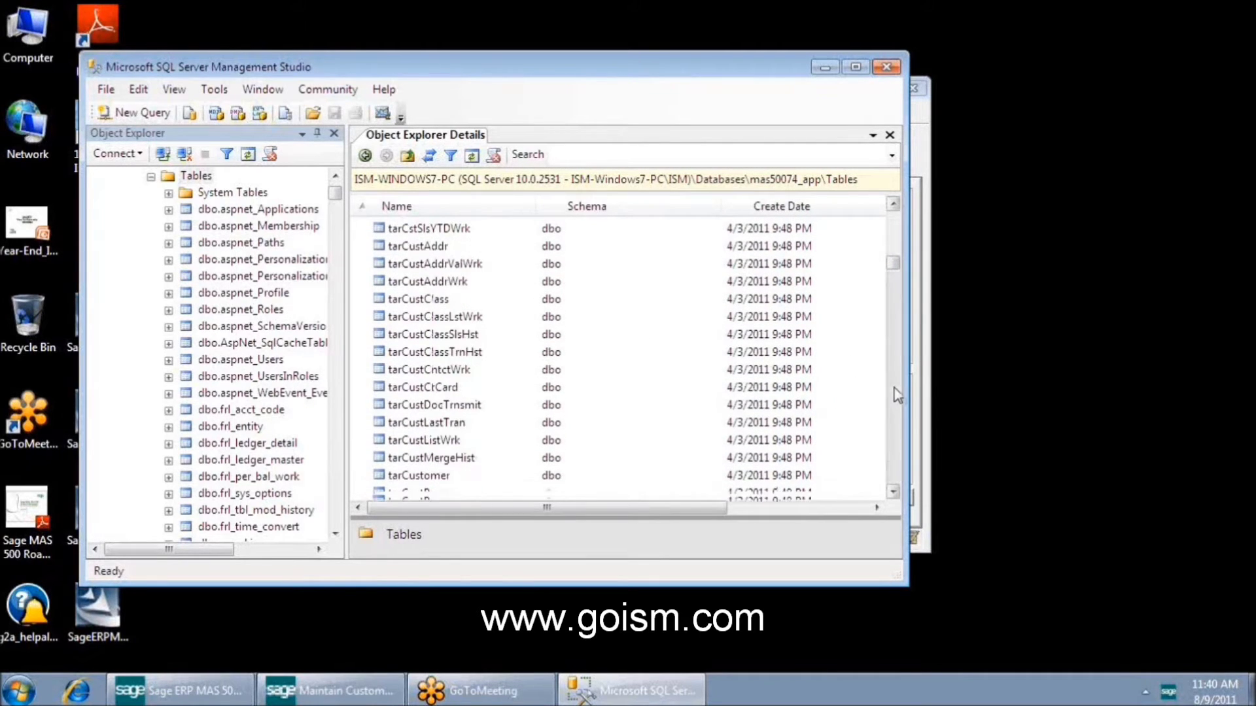
click(417, 229)
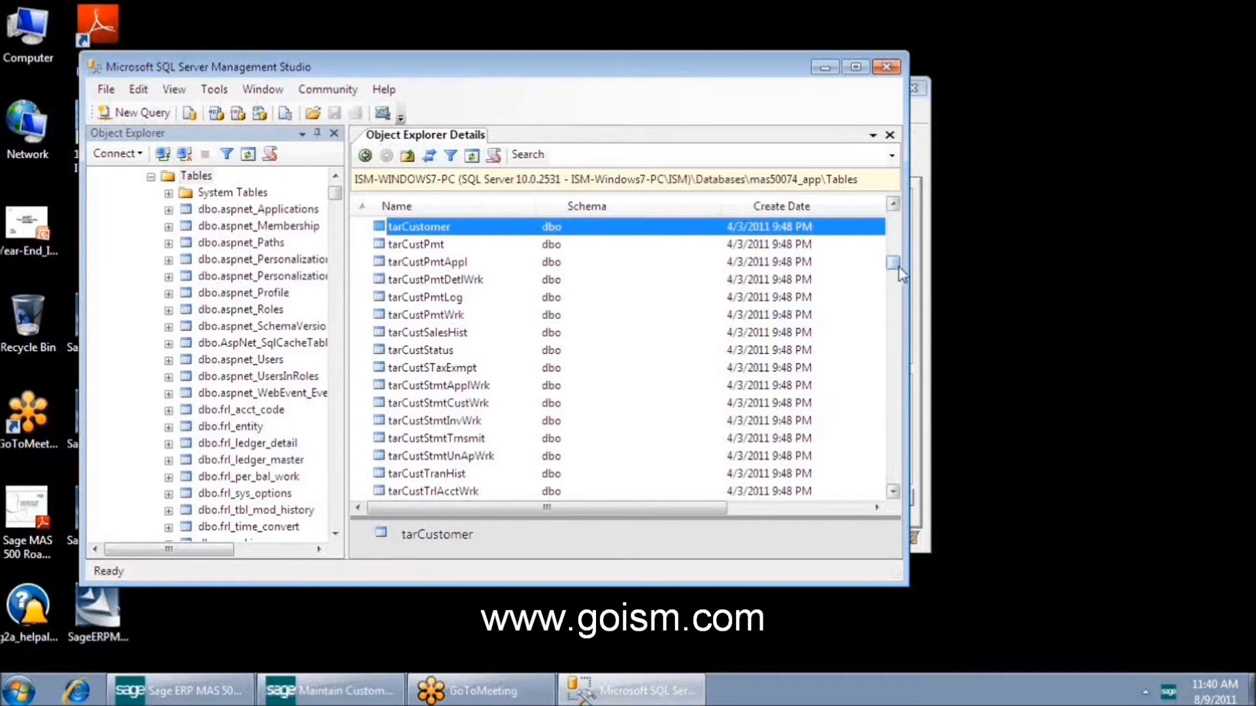
- Browse the table list to examine the module prefixes of the tap, tci and tgl tables
drag(895, 264, 894, 255)
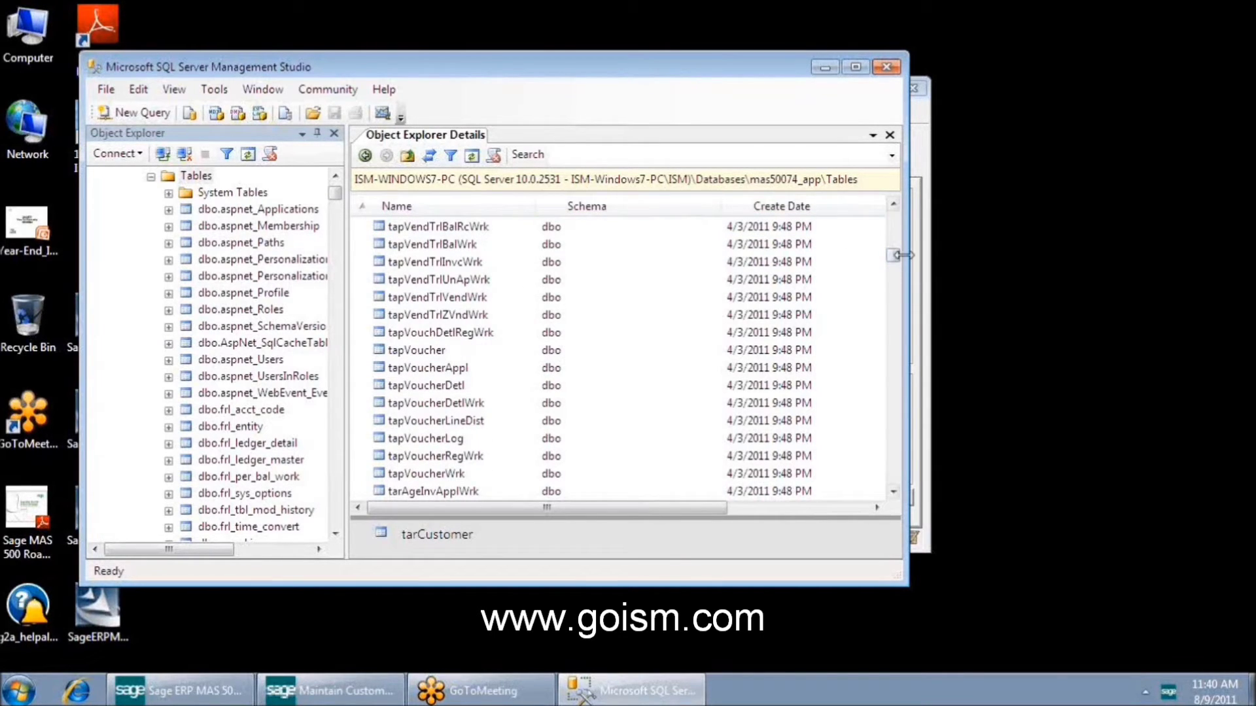
drag(896, 258, 896, 278)
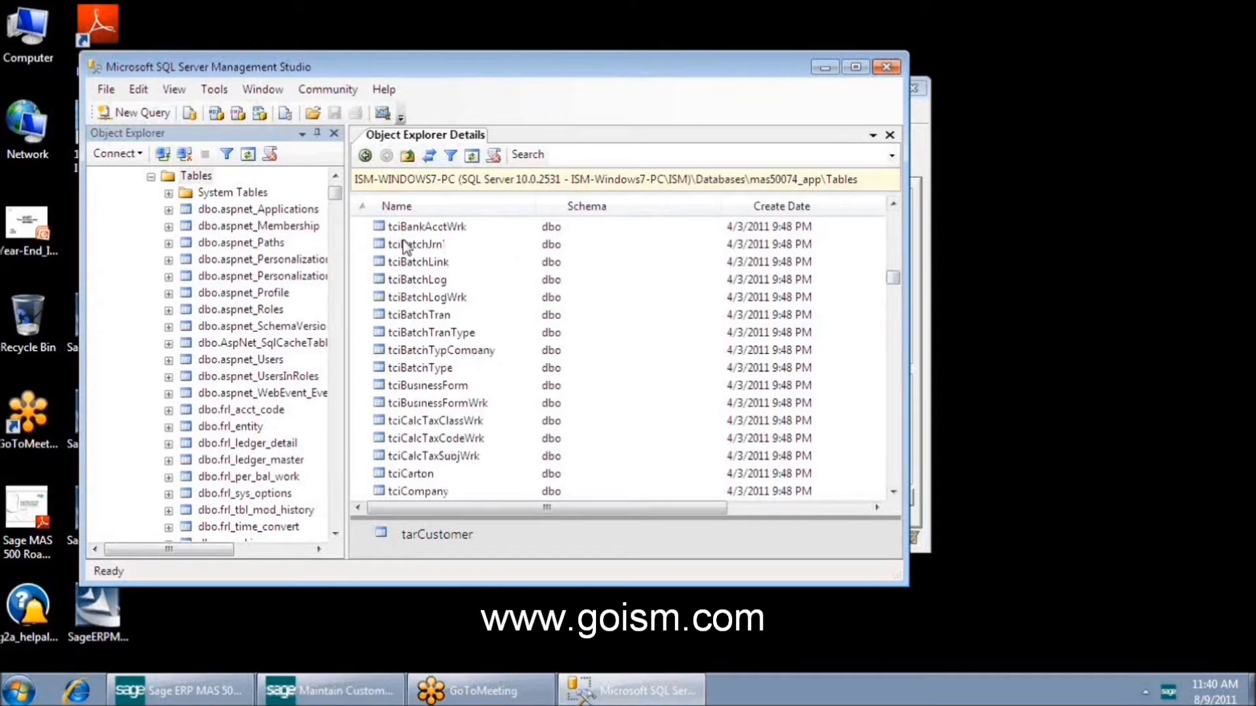
drag(896, 281, 894, 304)
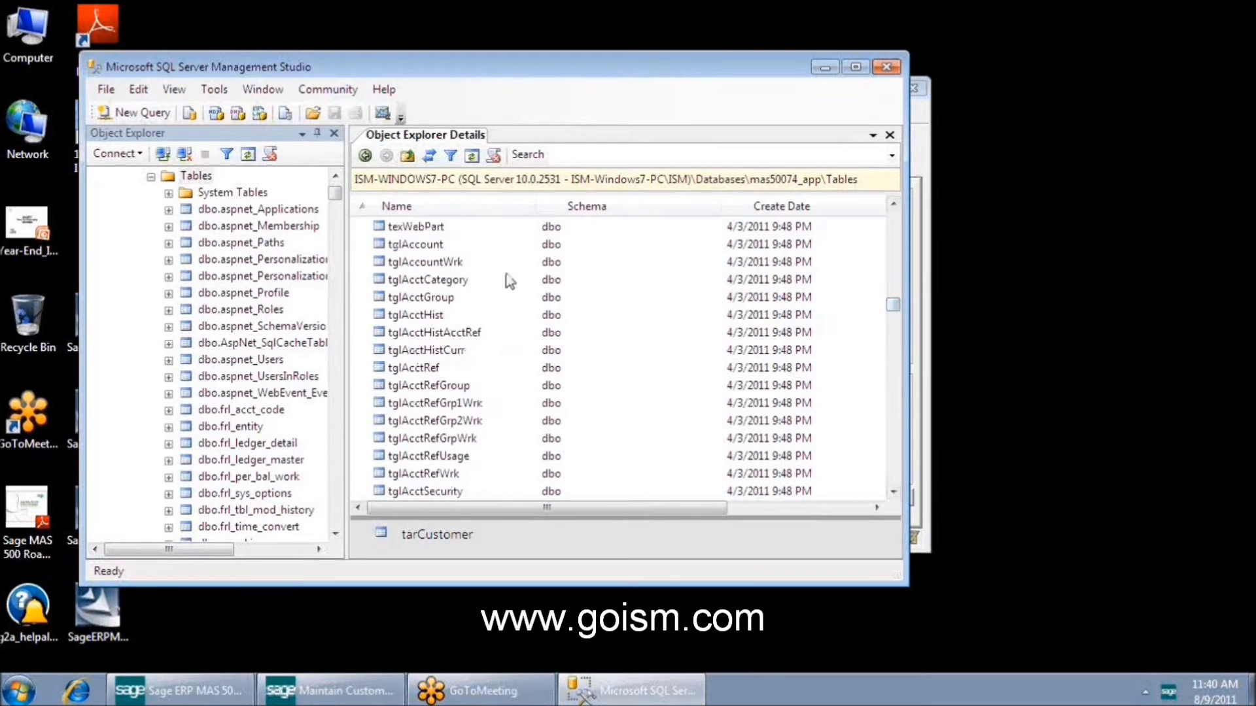
click(403, 267)
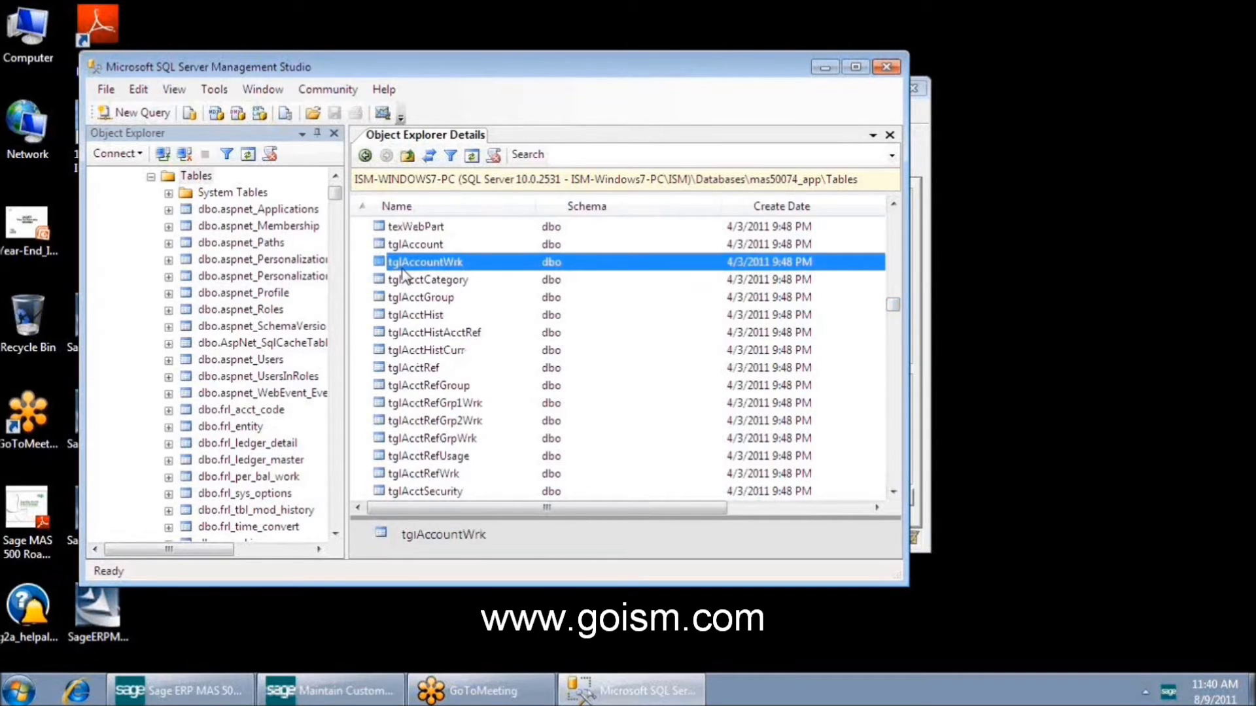
key(Down)
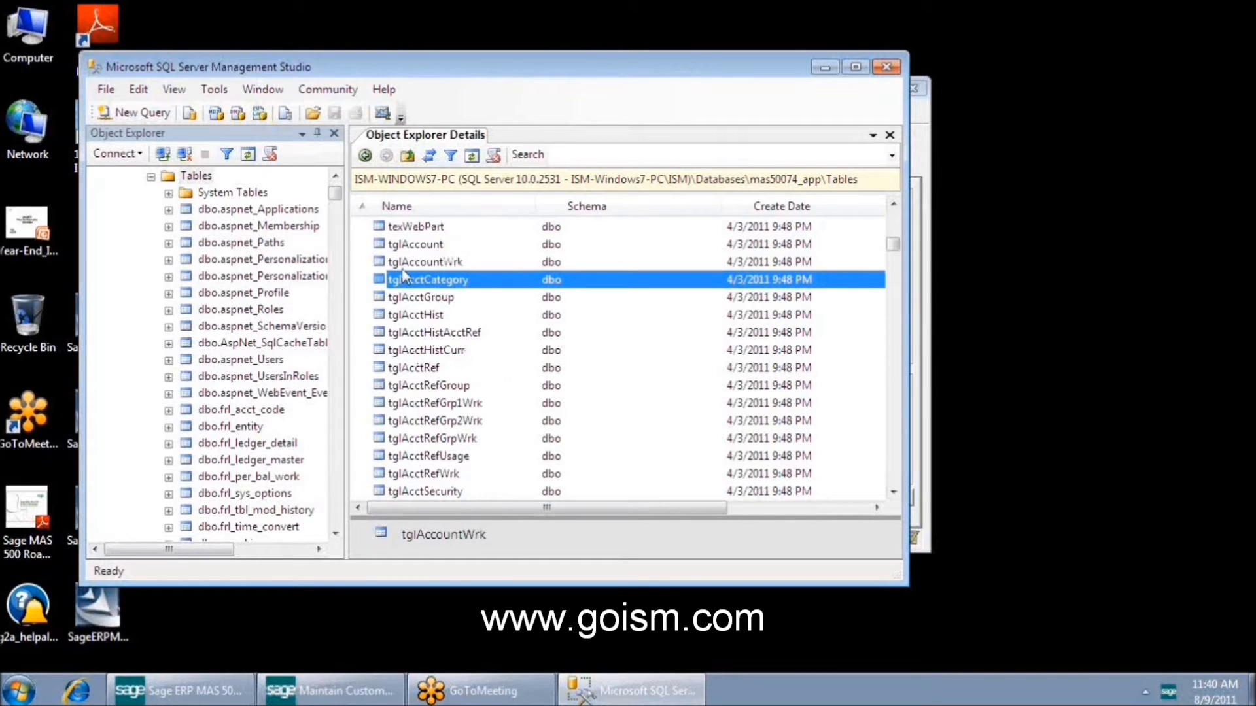
- Find the tarCustomer table, open its design to examine the CustKey column's key and data type, and close the design
text(tarcustomer)
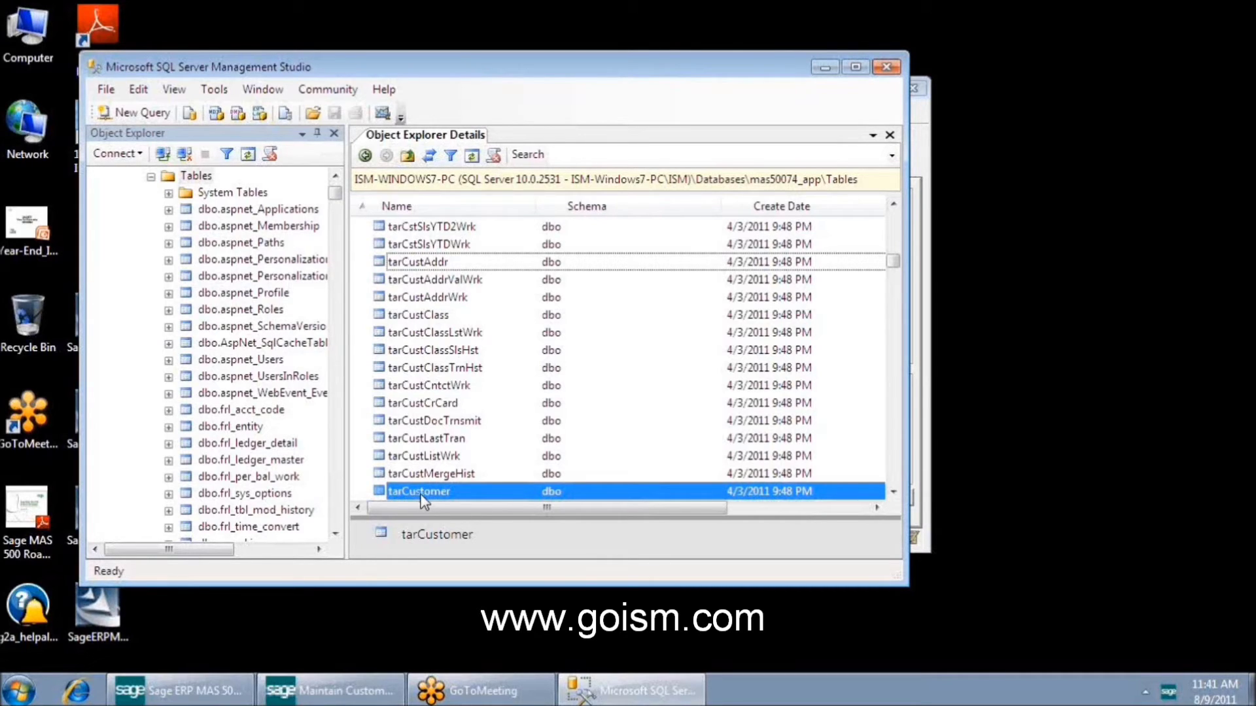
right_click(428, 495)
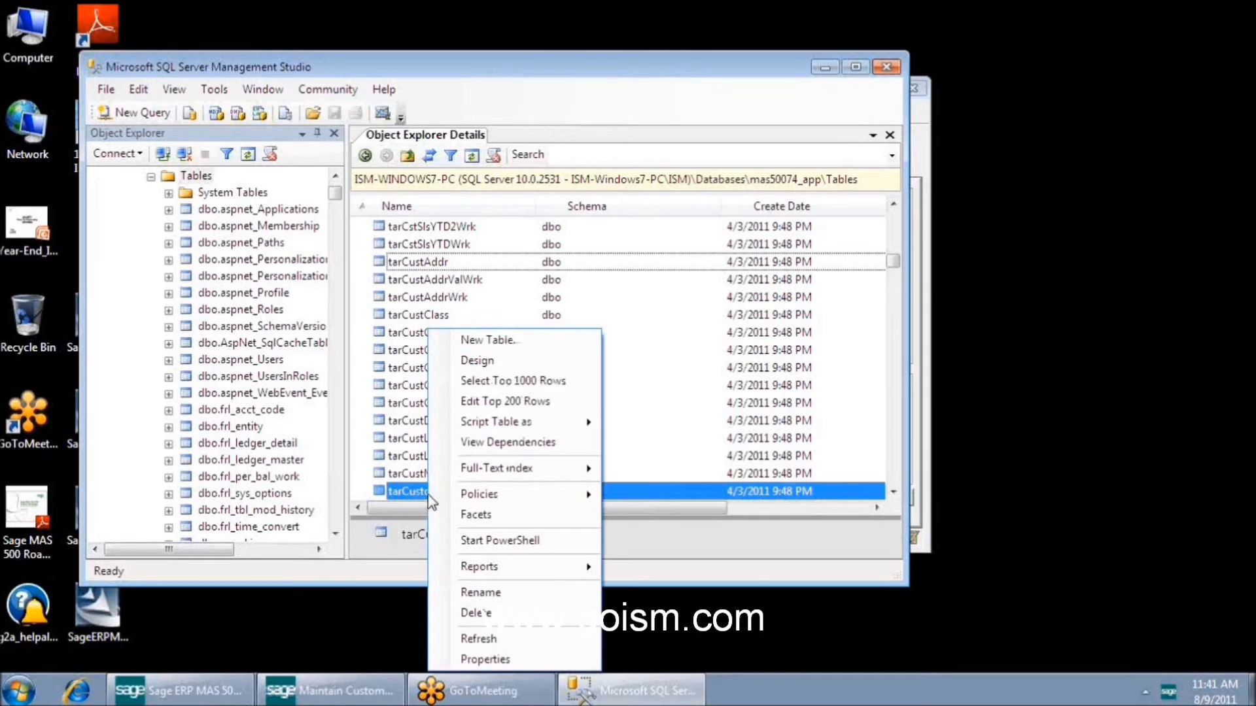
click(484, 361)
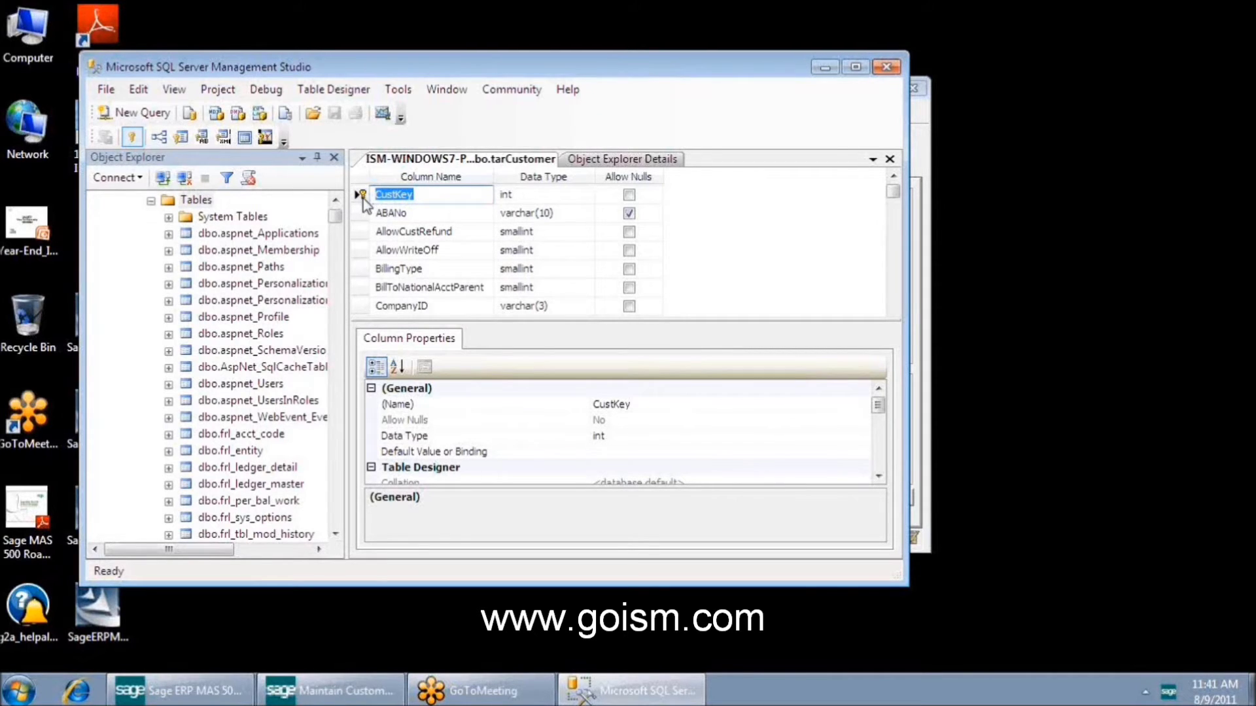
click(537, 195)
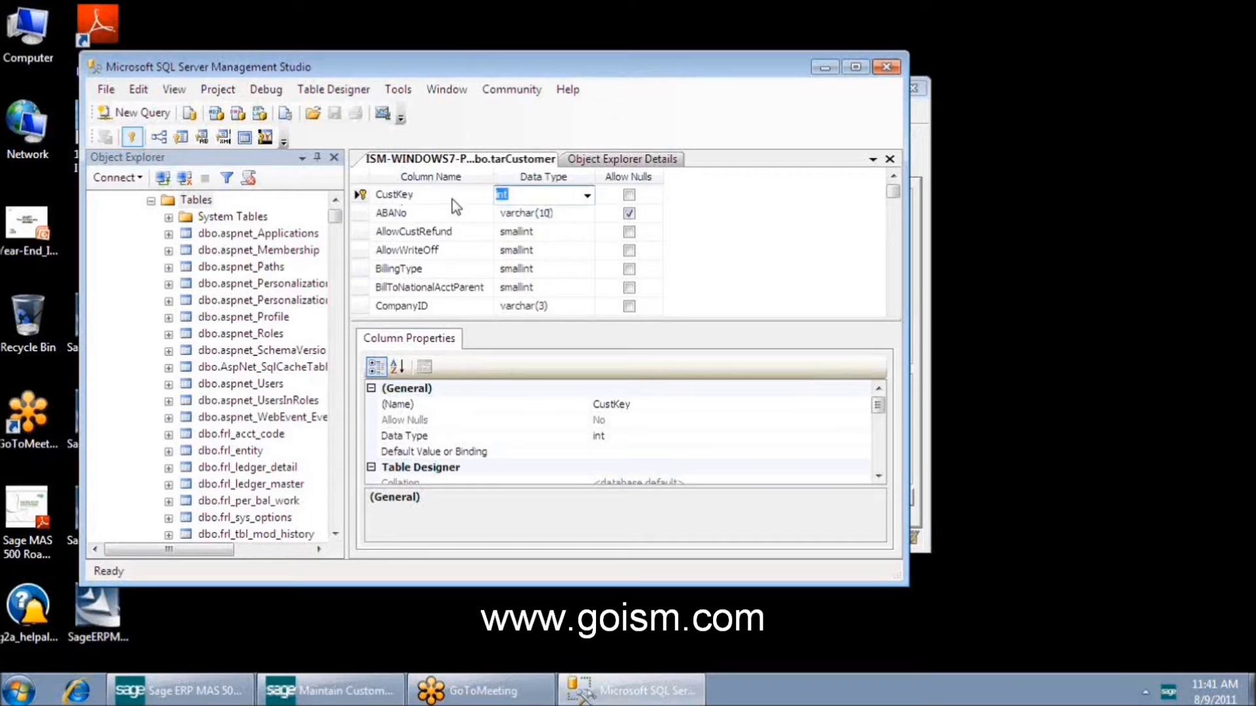
click(889, 159)
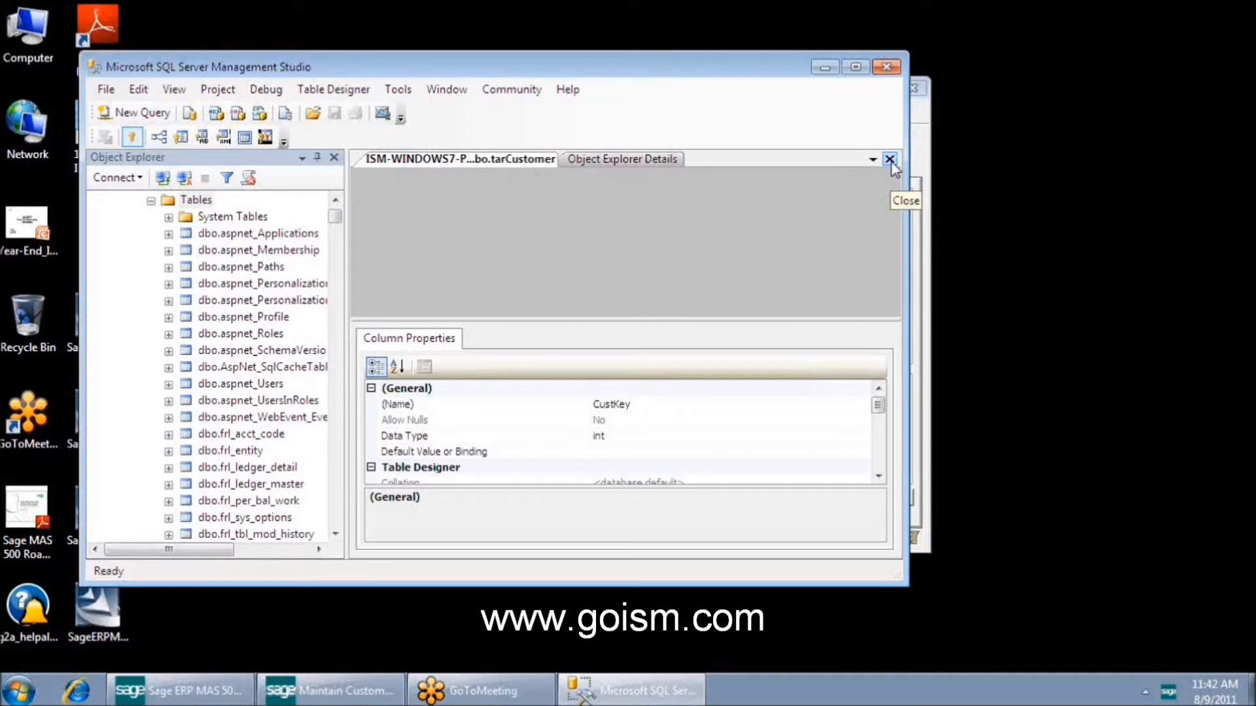
- Start a new table in mas50074_app with a CustKey column of data type int that does not allow nulls
click(866, 333)
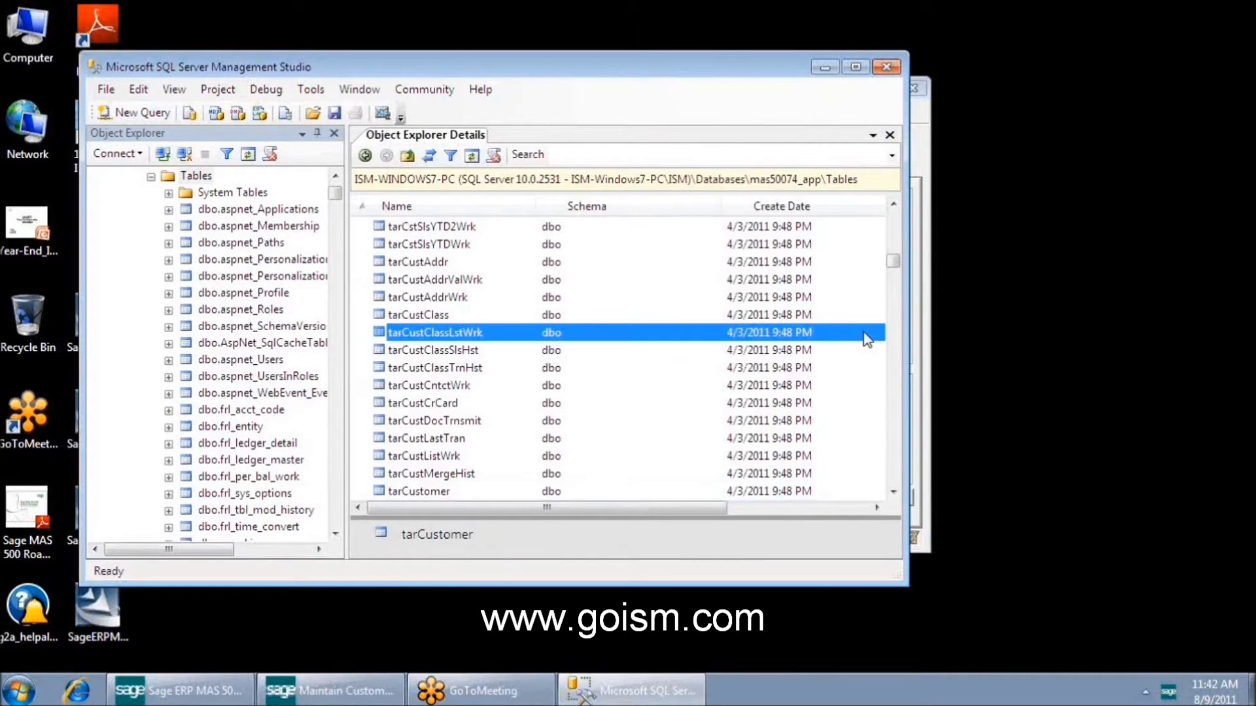
right_click(866, 335)
click(882, 339)
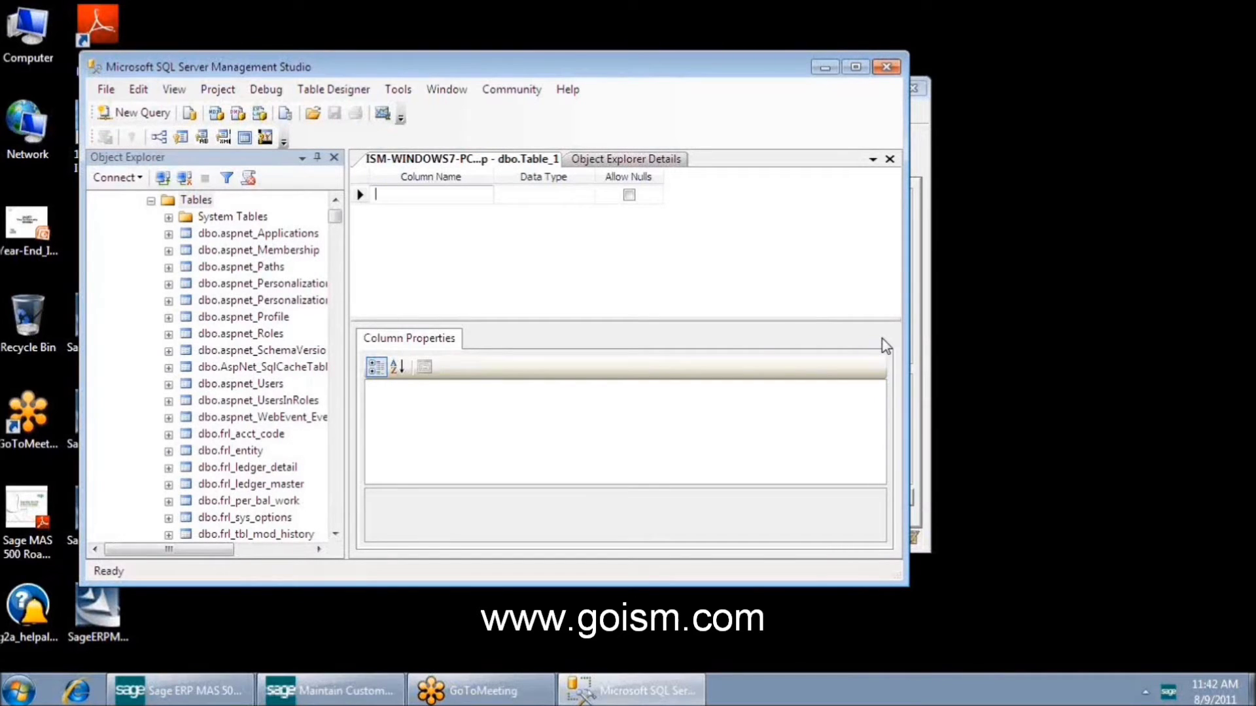
text(CustKey)
key(Tab)
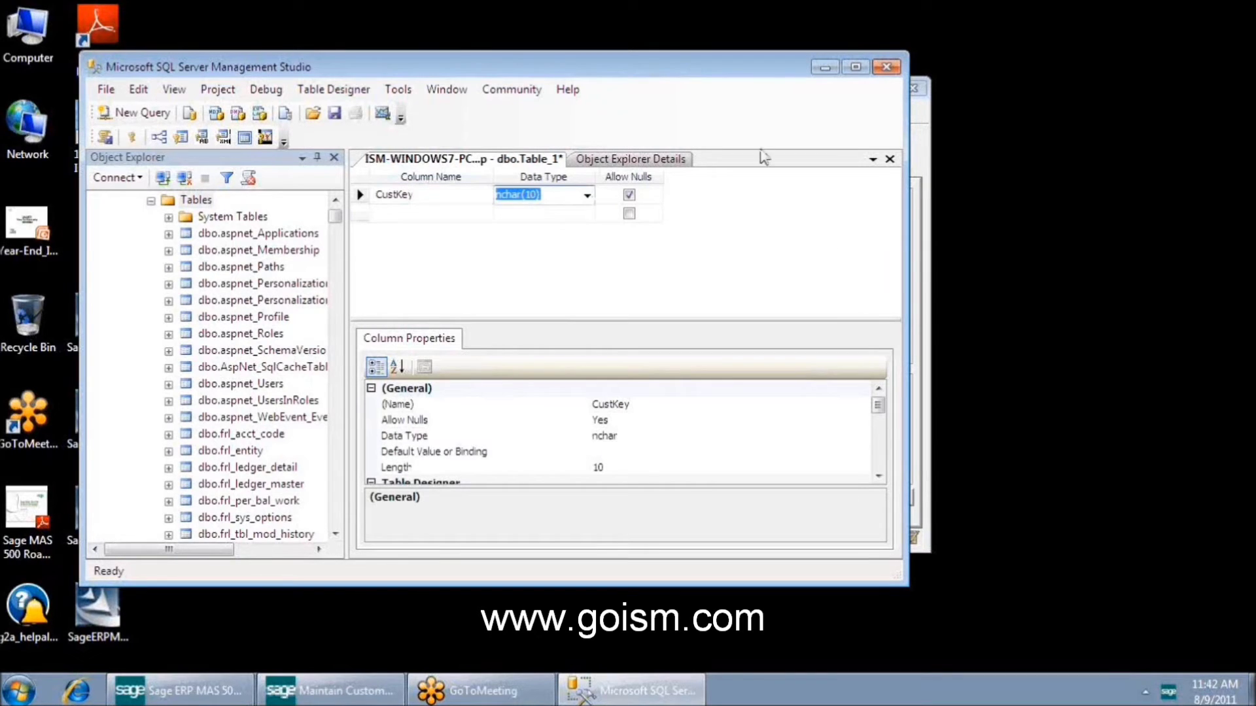
click(587, 196)
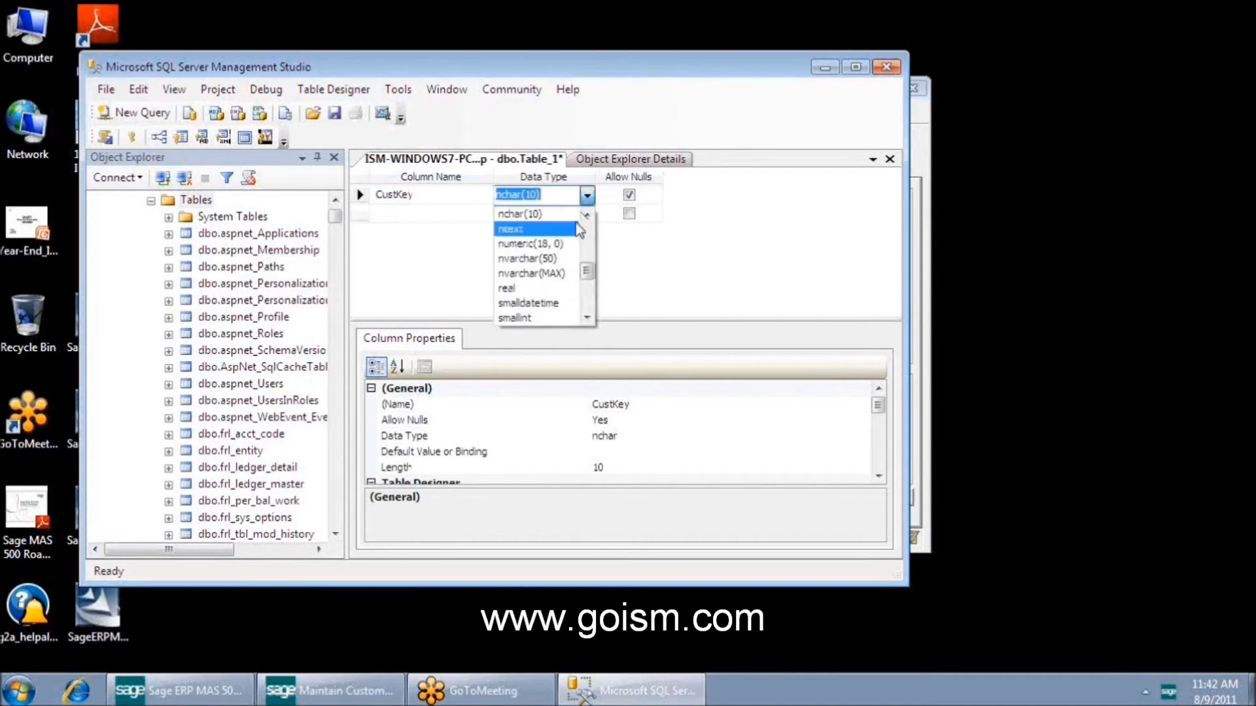
scroll(587, 255, up, 2)
scroll(588, 255, up, 1)
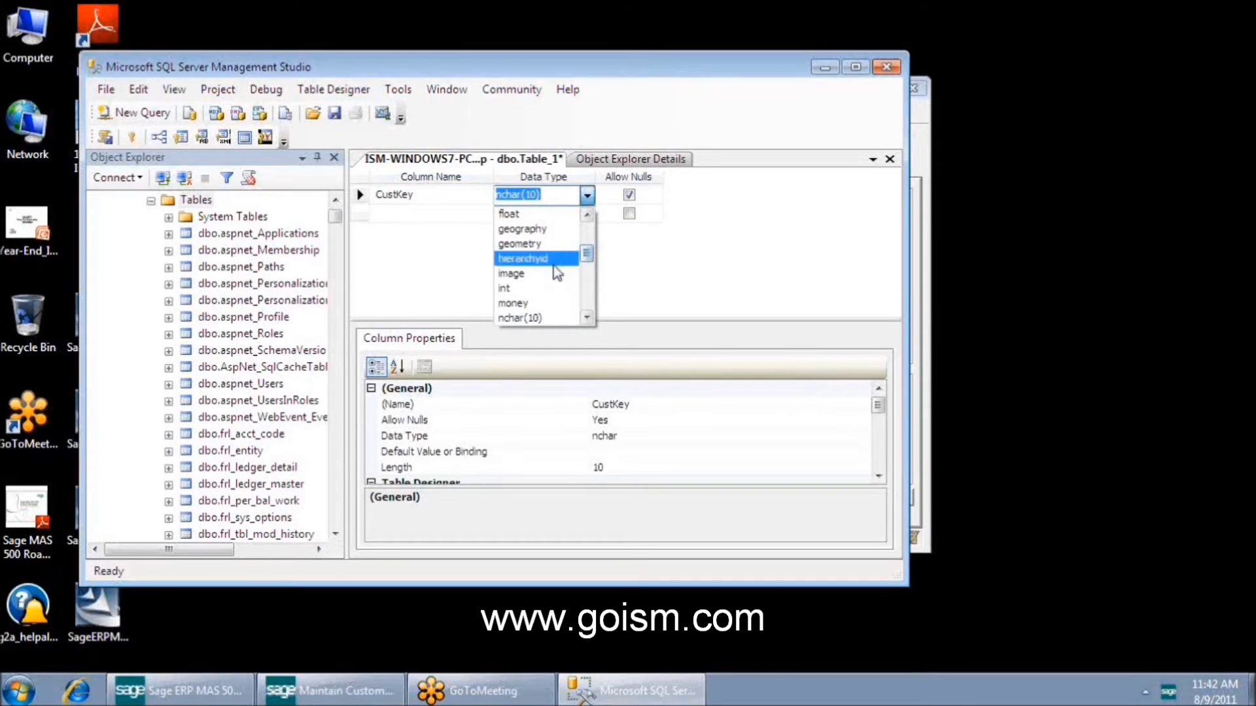
click(547, 292)
click(629, 194)
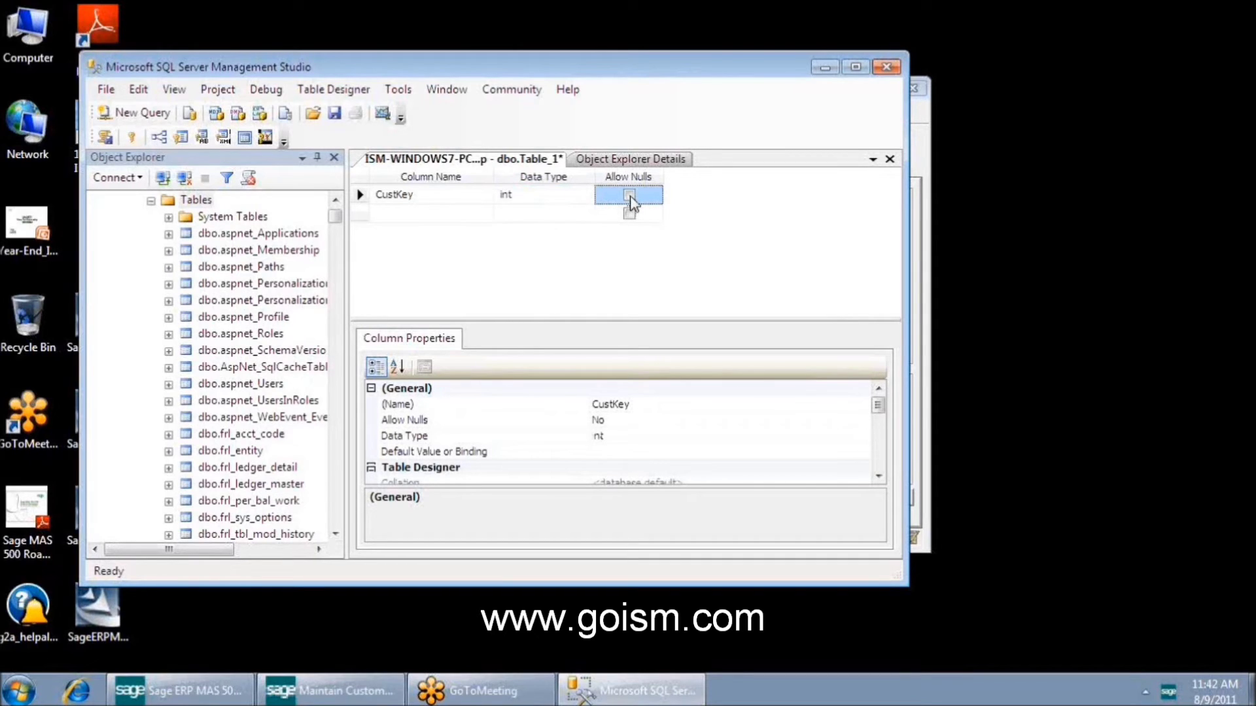
- Add a Comments column of data type varchar with length 30 that allows nulls
click(430, 215)
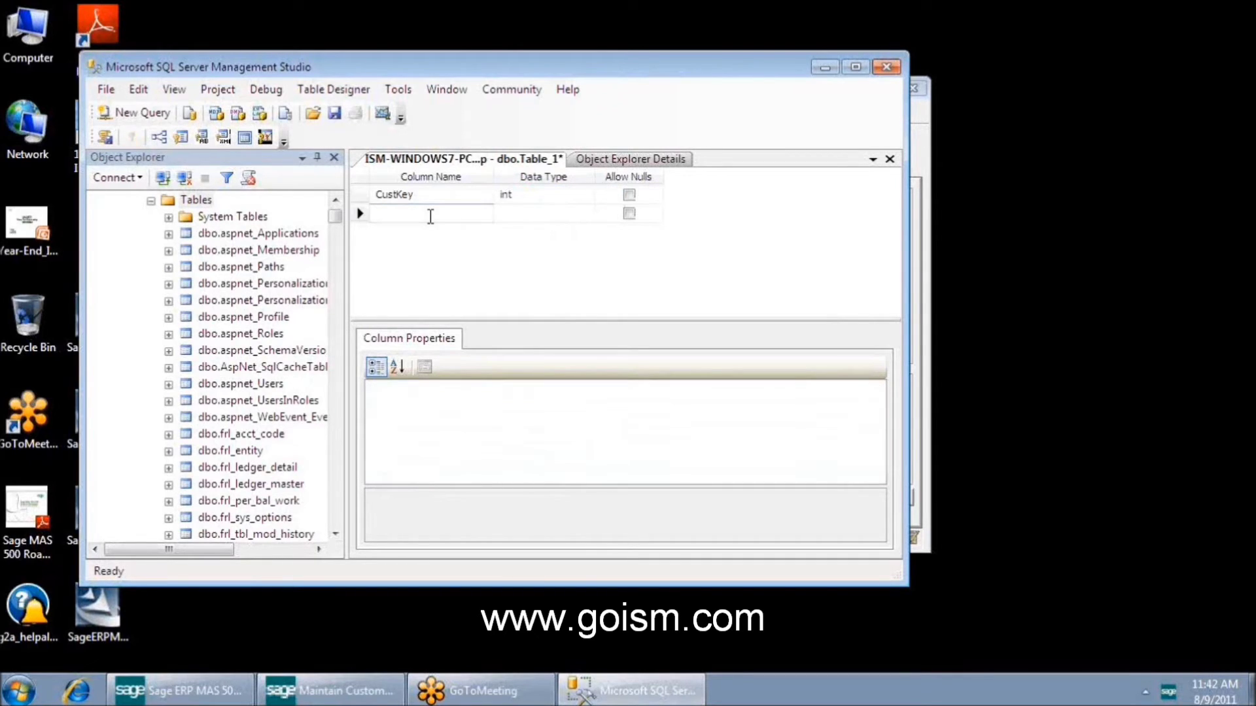
text(Comments)
key(Tab)
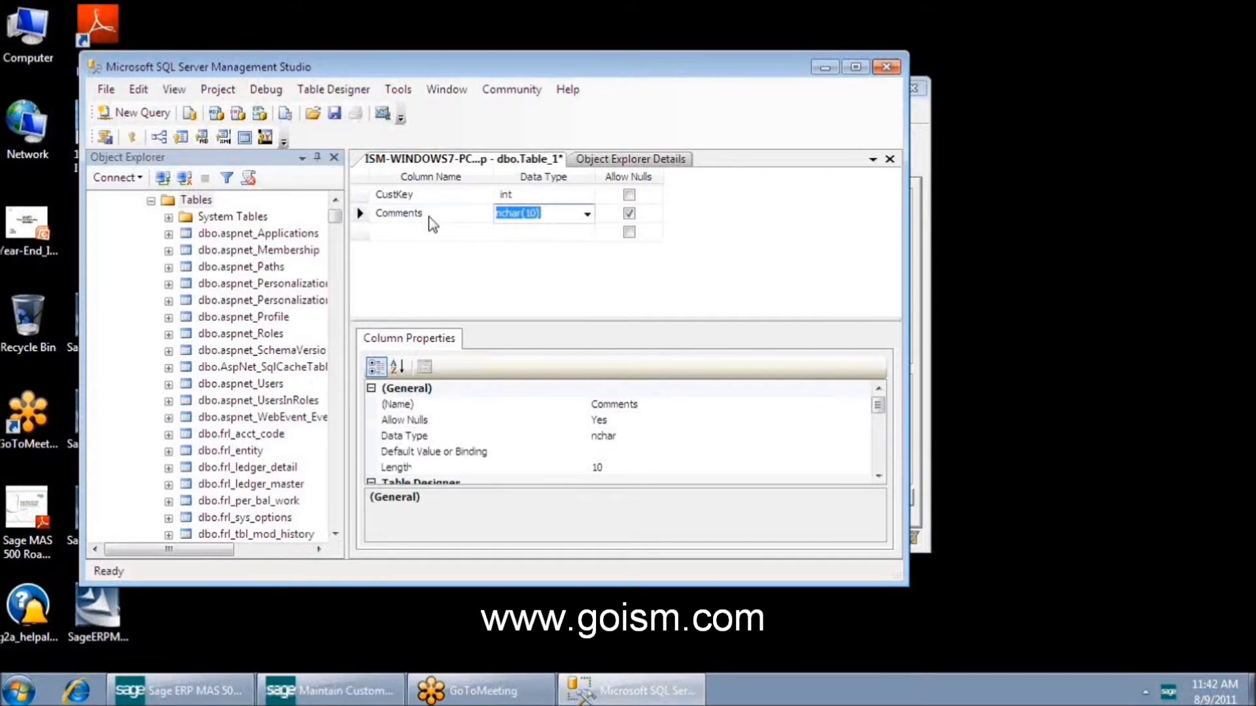
text(varch)
key(Tab)
click(589, 216)
click(589, 217)
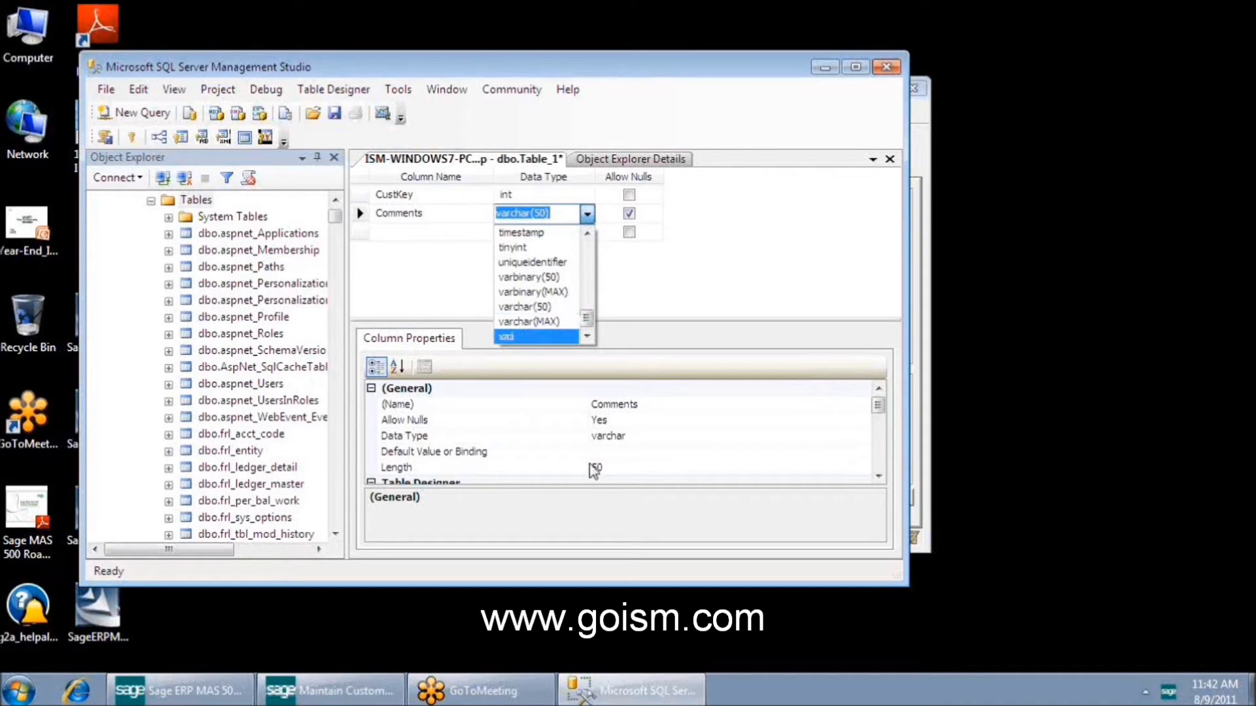
click(609, 468)
click(609, 468)
text(30)
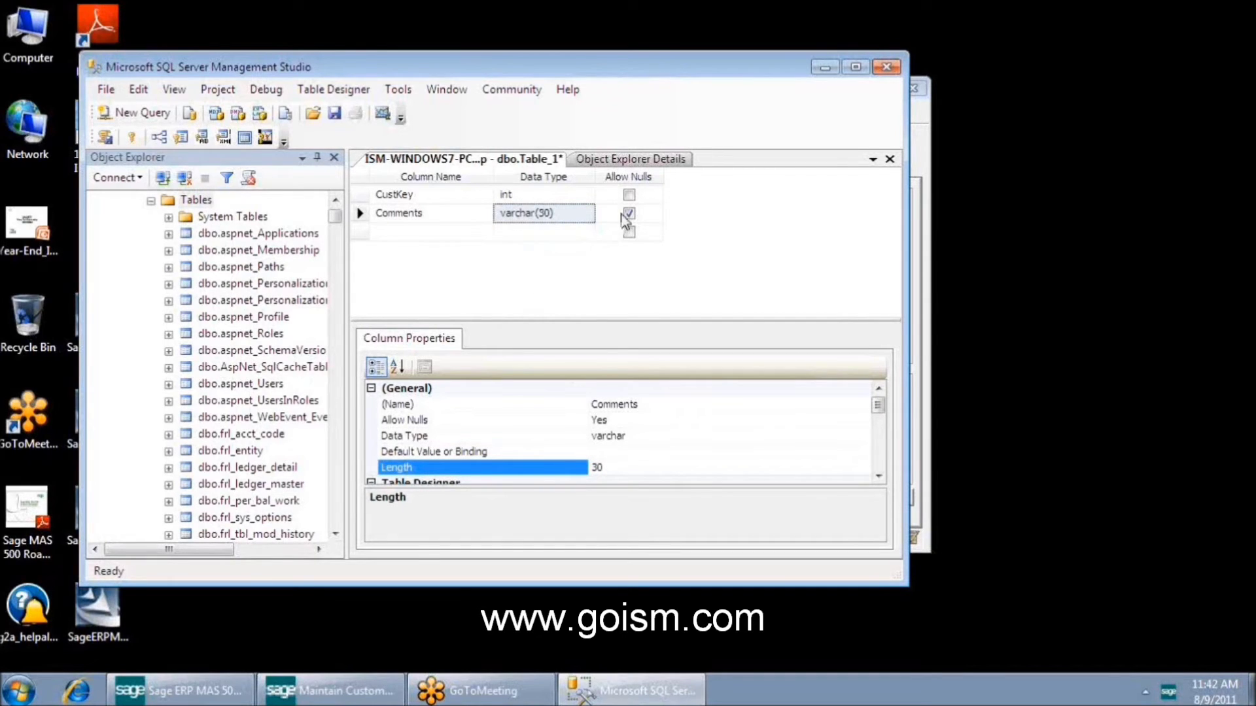
click(638, 212)
click(407, 233)
- Save the new table as tarComments_ism and close its design
click(343, 119)
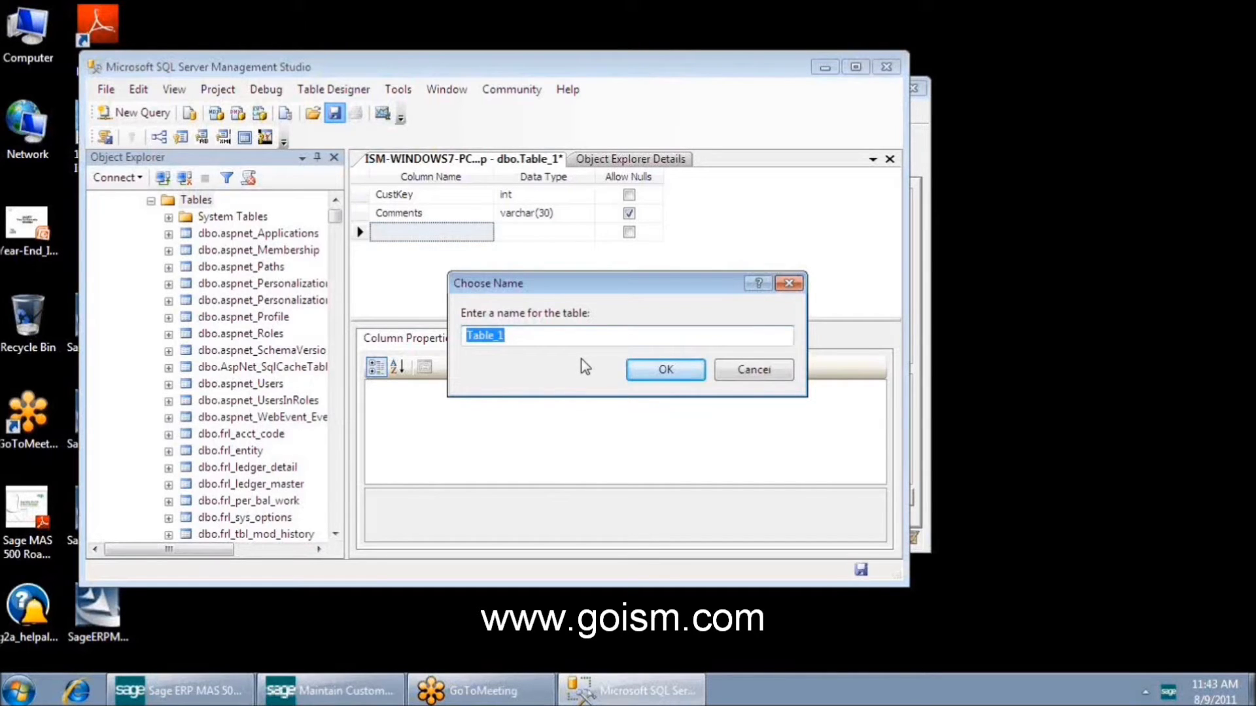
text(tarComments_)
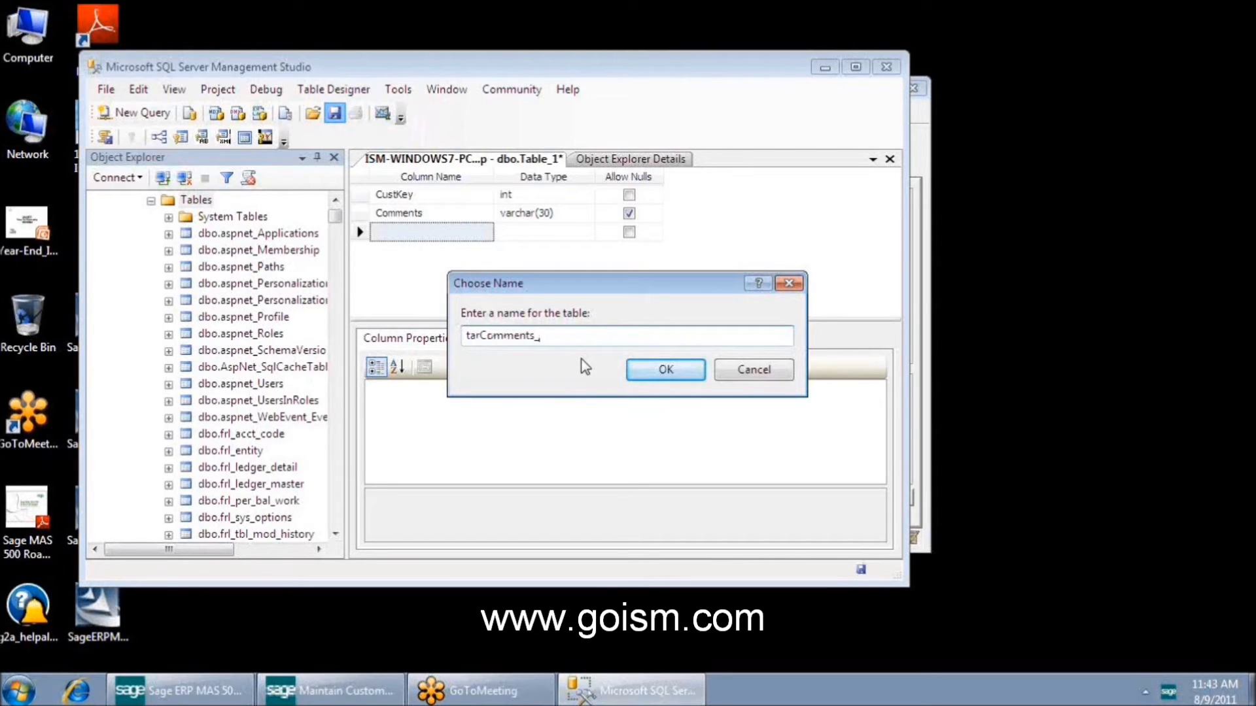
text(ism)
click(641, 370)
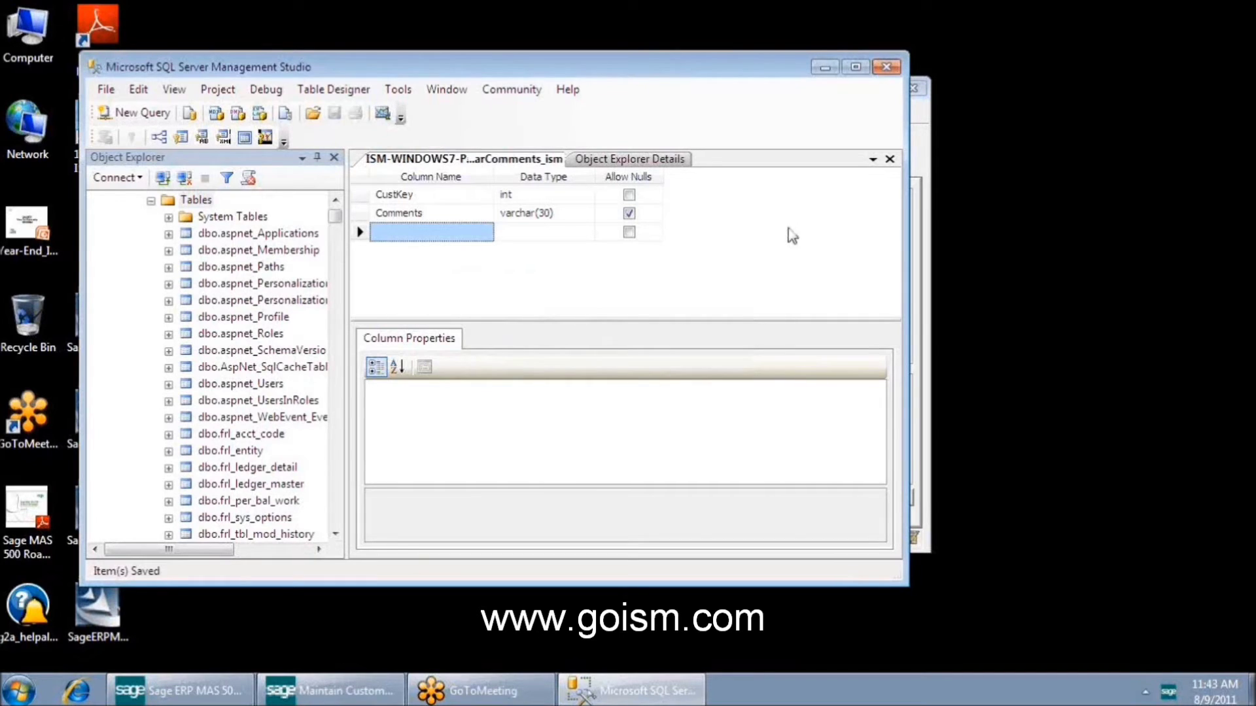
click(889, 159)
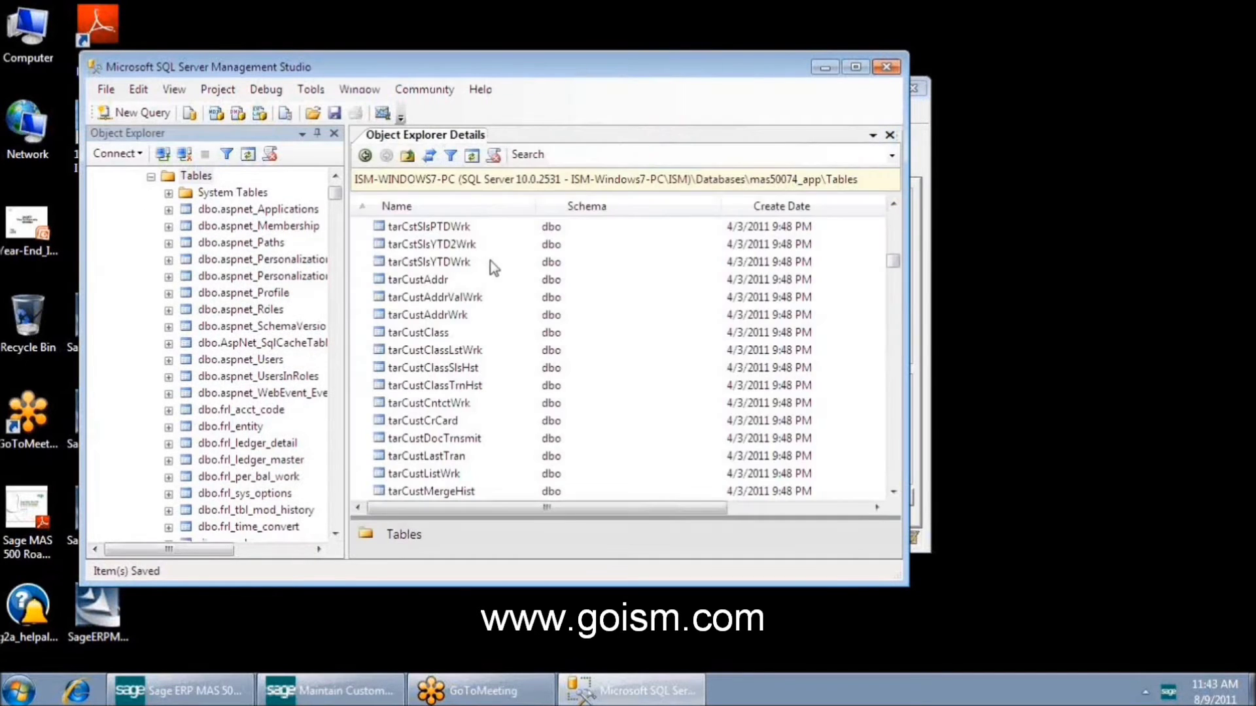
- Refresh the mas50074_app table list and sort it by create date, newest first, to select tarComments_ism
click(194, 178)
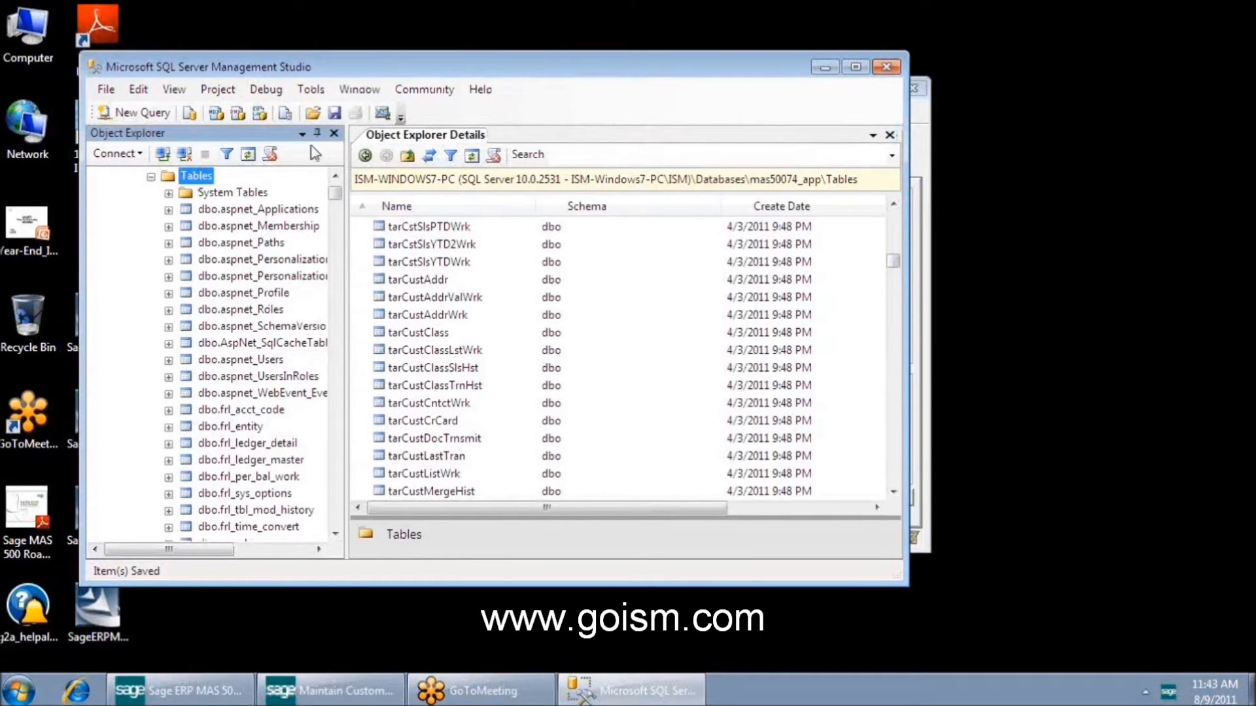
click(480, 160)
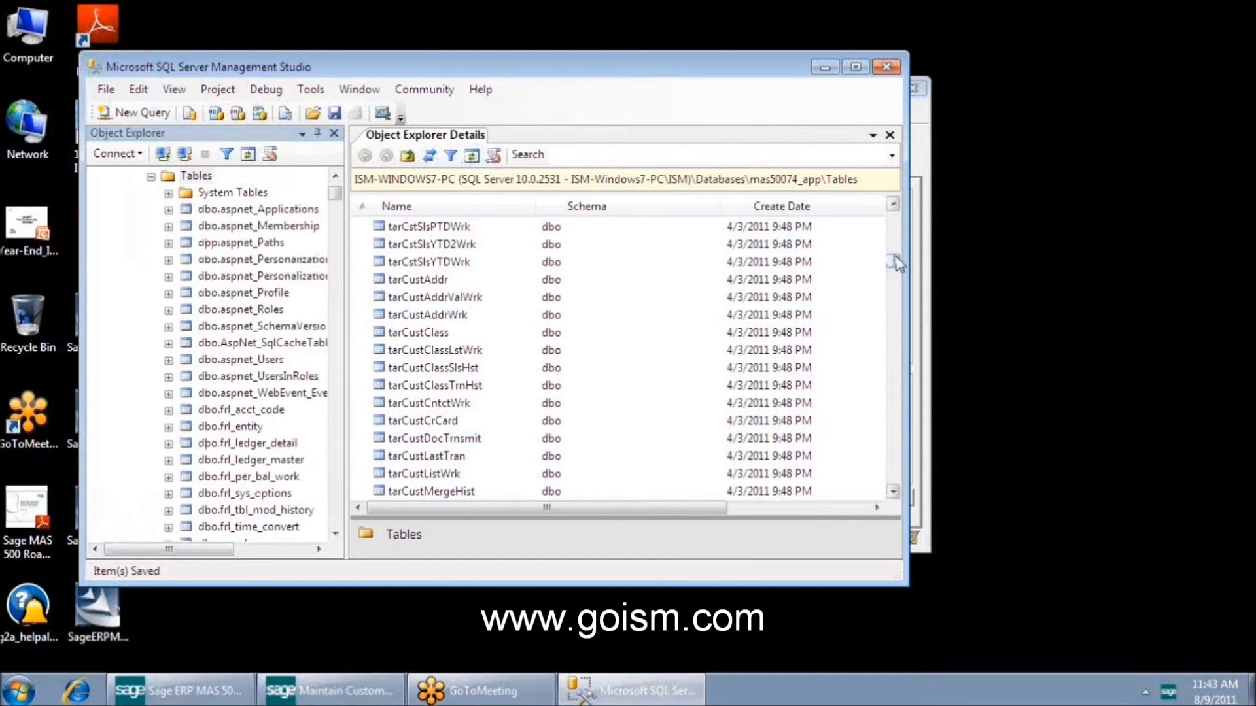
drag(894, 262, 894, 251)
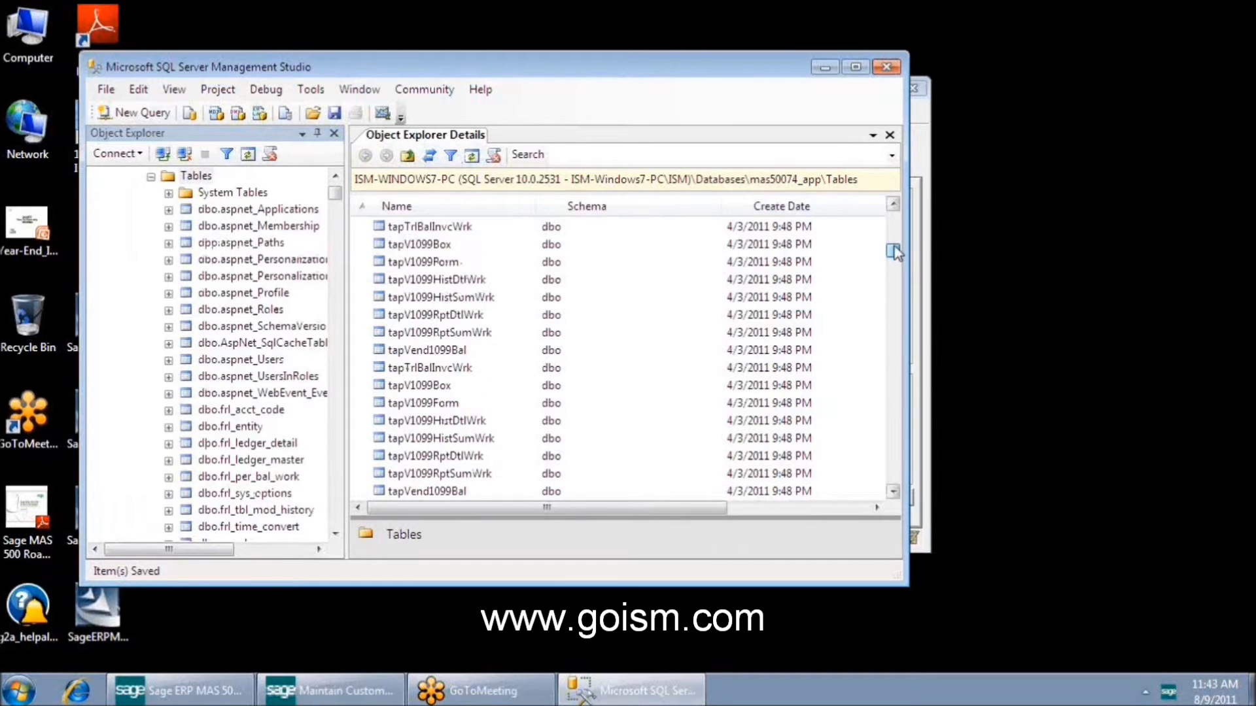
click(840, 209)
click(837, 207)
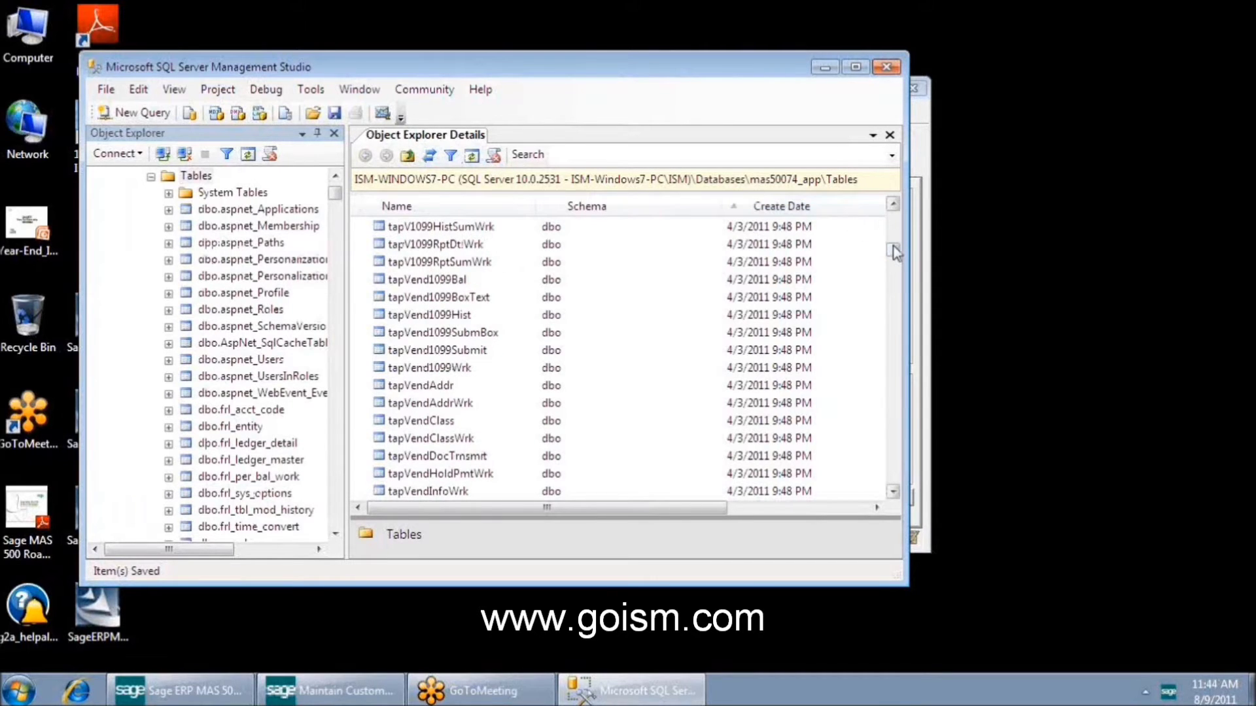
drag(895, 255, 894, 256)
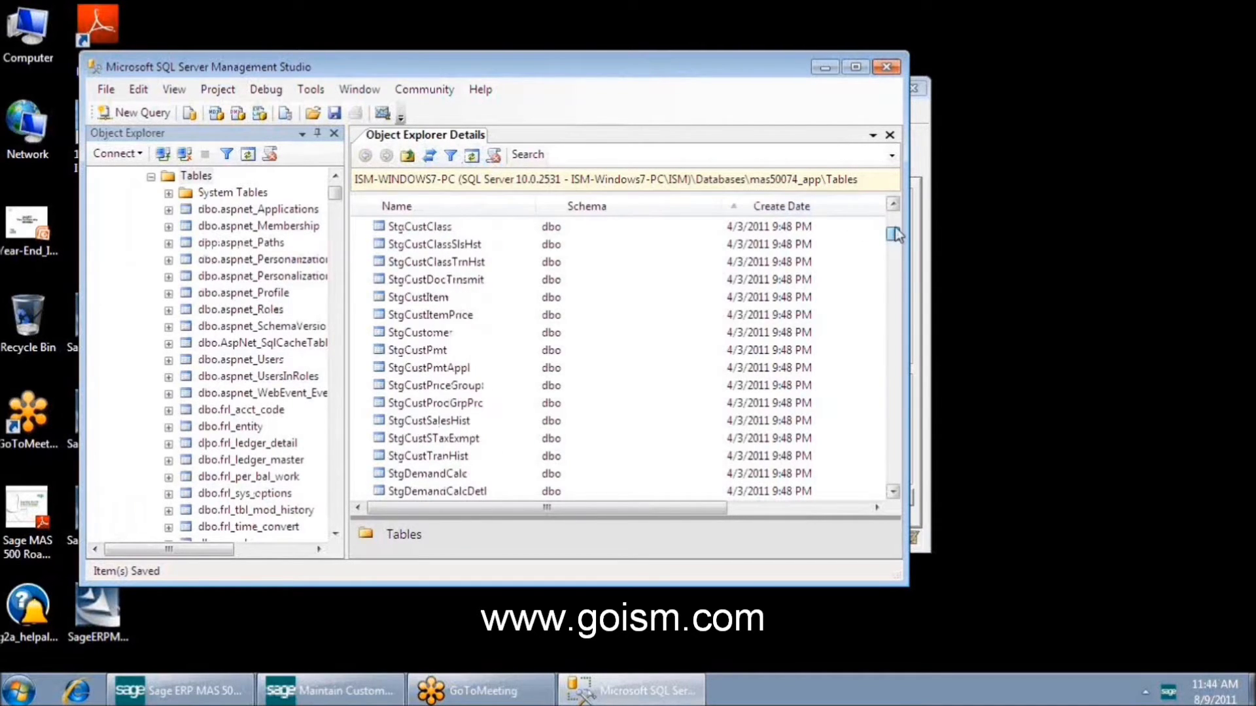
click(831, 210)
click(829, 210)
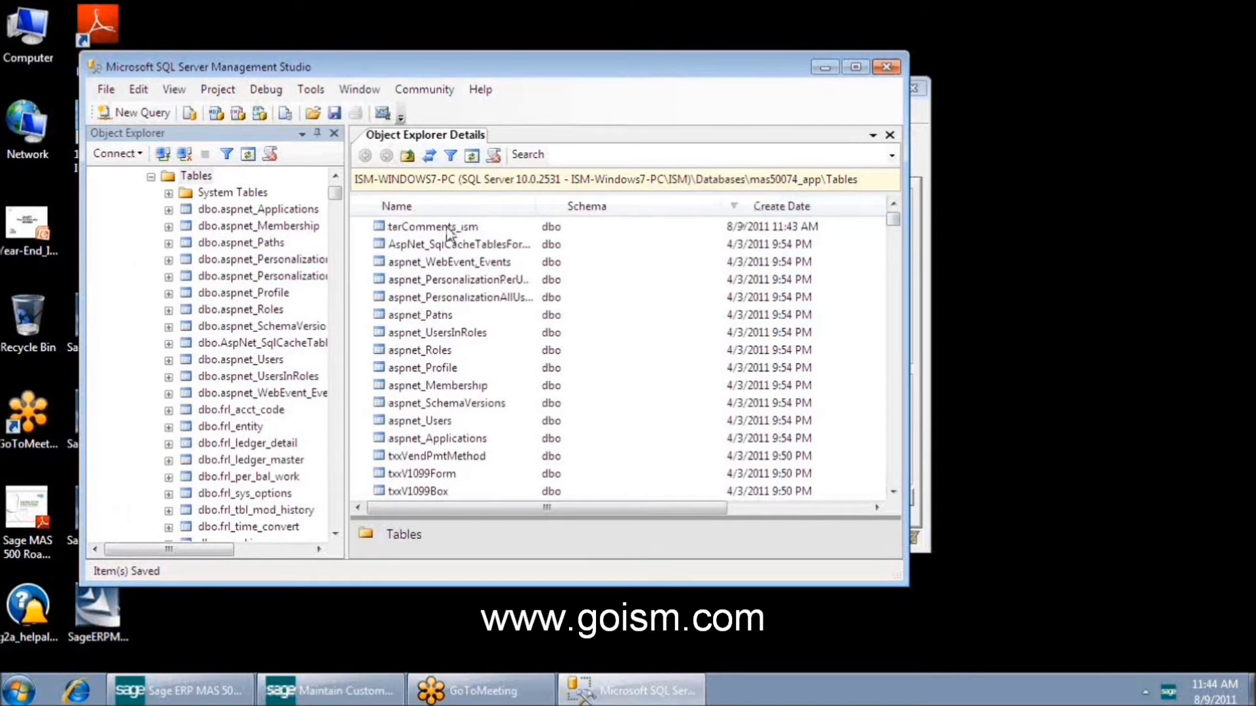
click(449, 230)
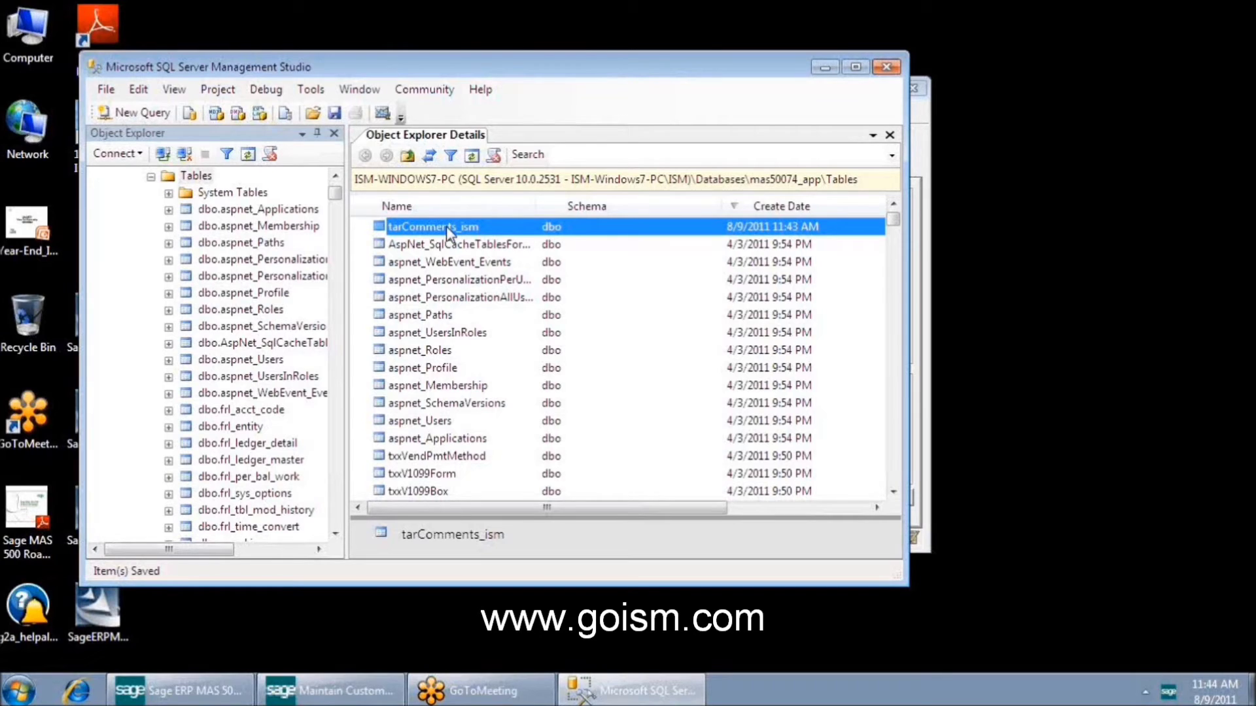
- Open the permissions in tarComments_ism's properties and add ApplicationAppRole and ApplicationDBRole by searching for "app"
right_click(446, 225)
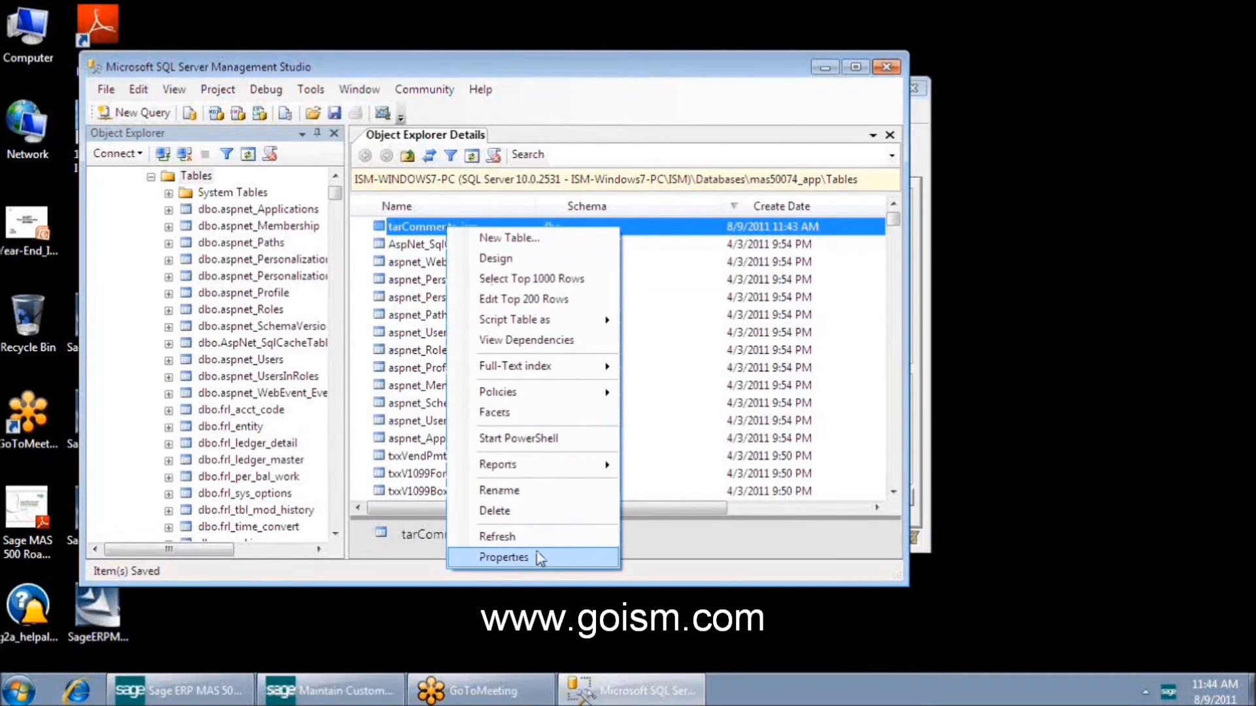
click(504, 557)
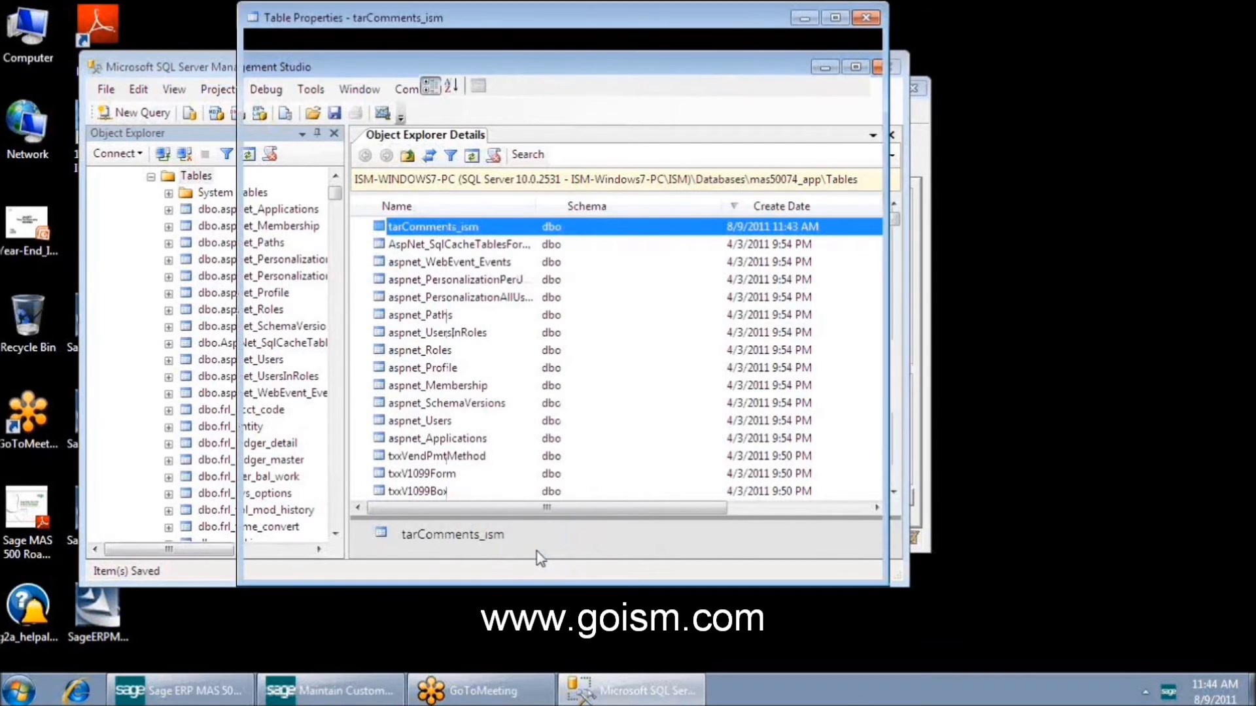
click(288, 68)
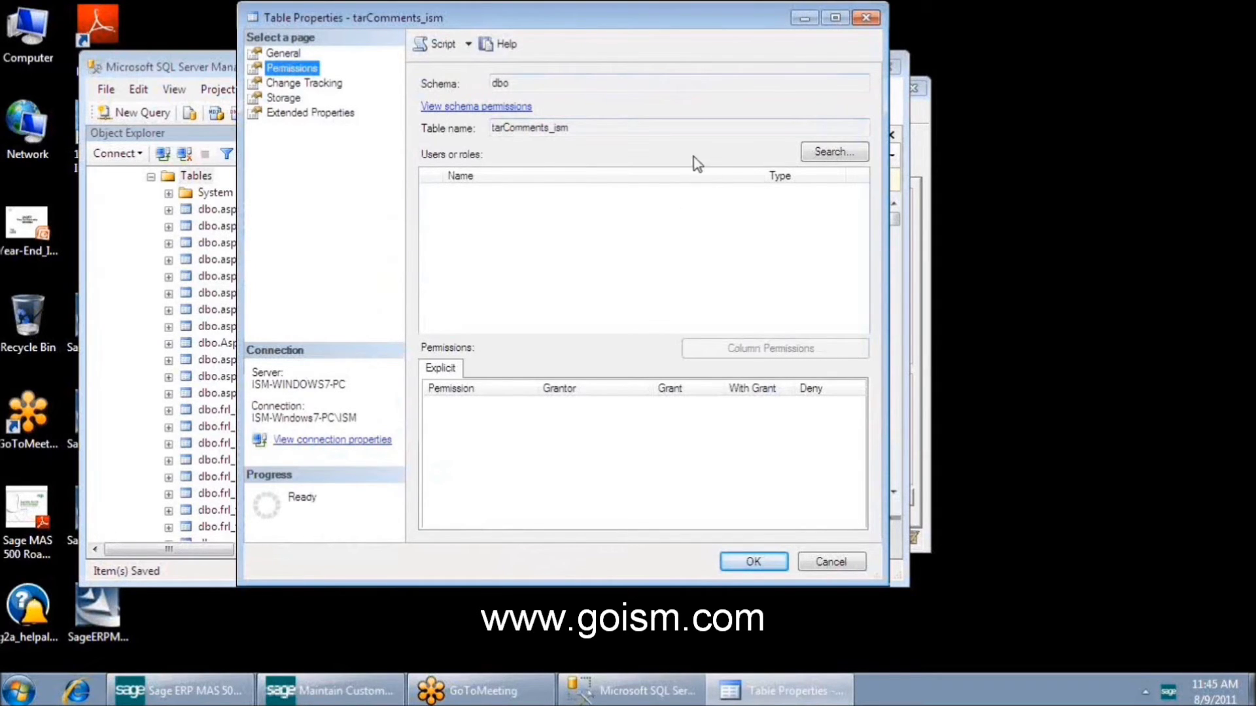
click(851, 156)
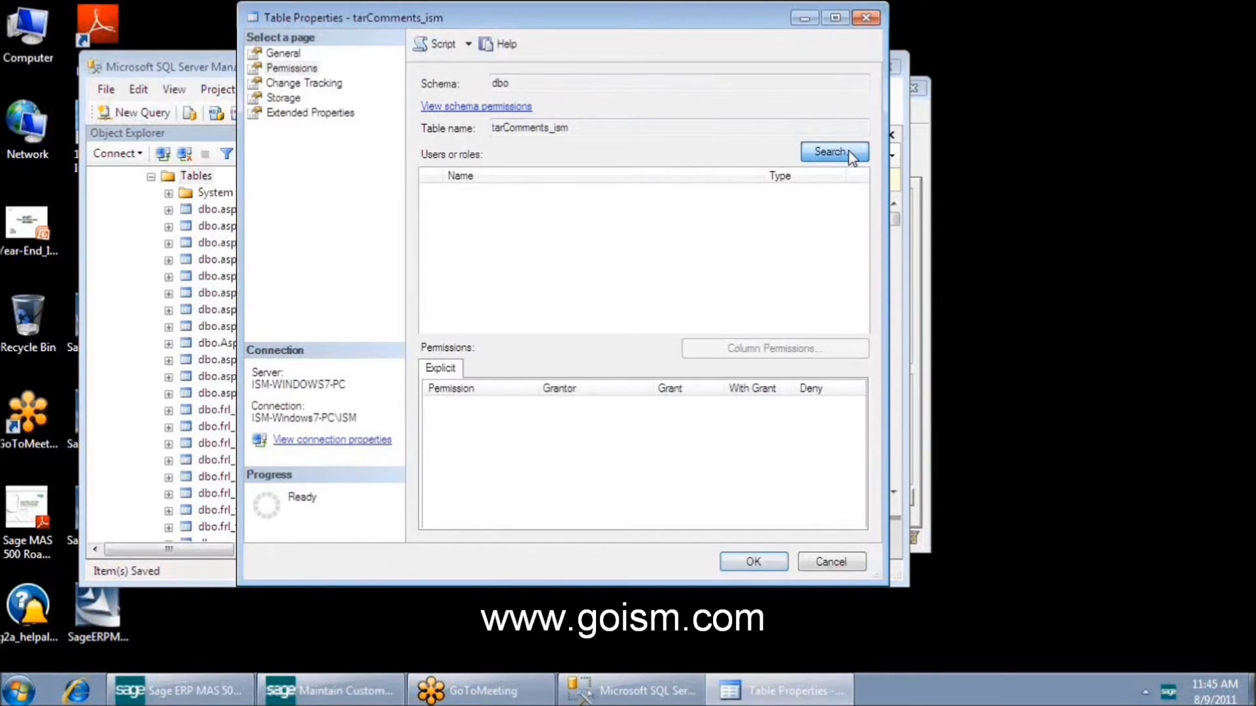
text(app)
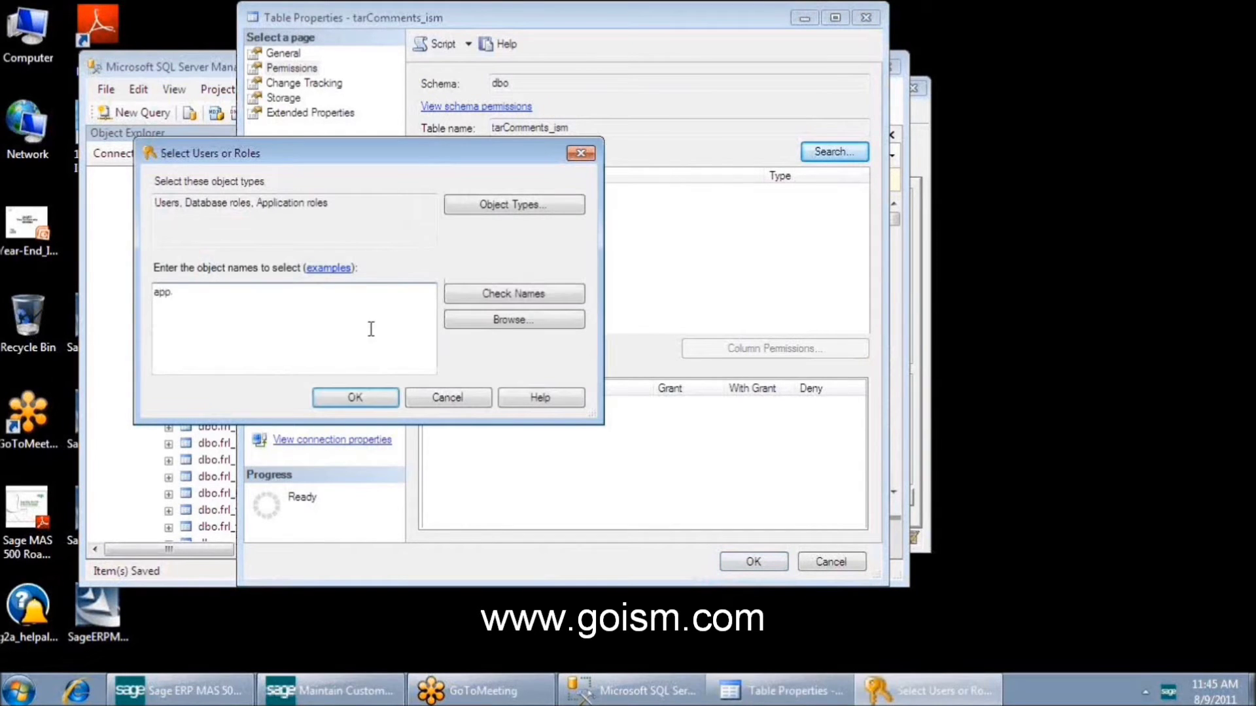
click(490, 293)
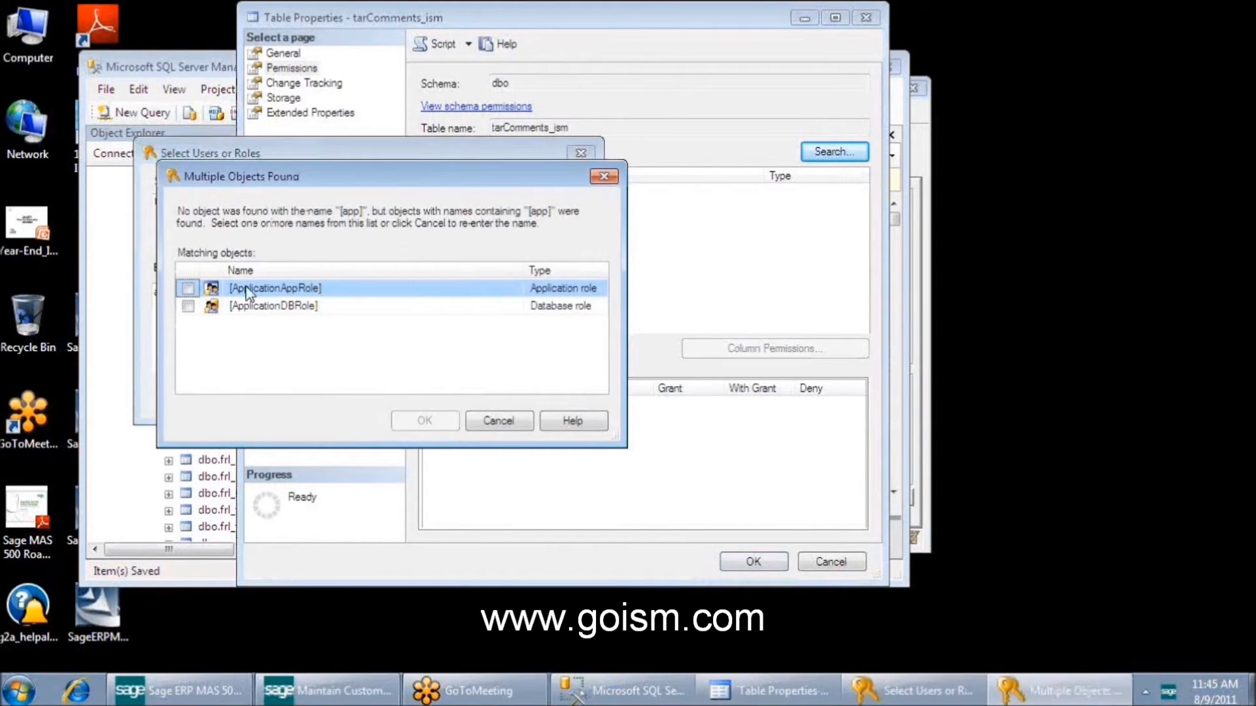
click(187, 288)
click(188, 306)
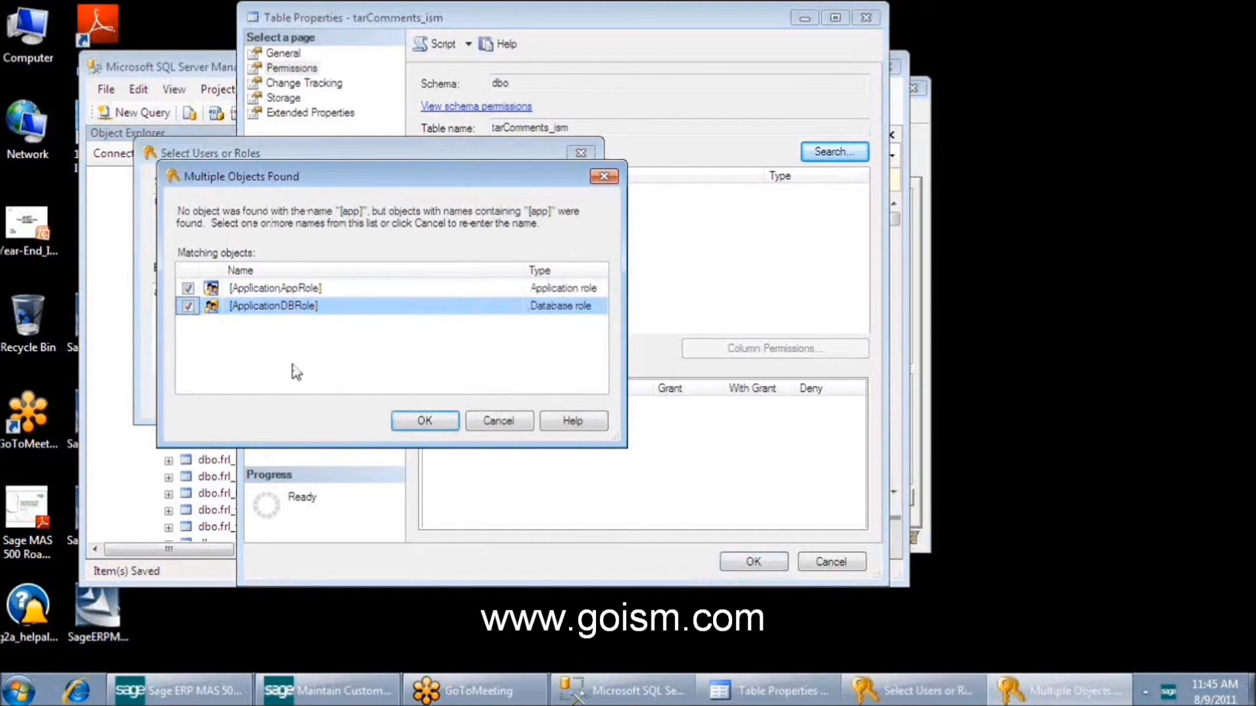
click(410, 425)
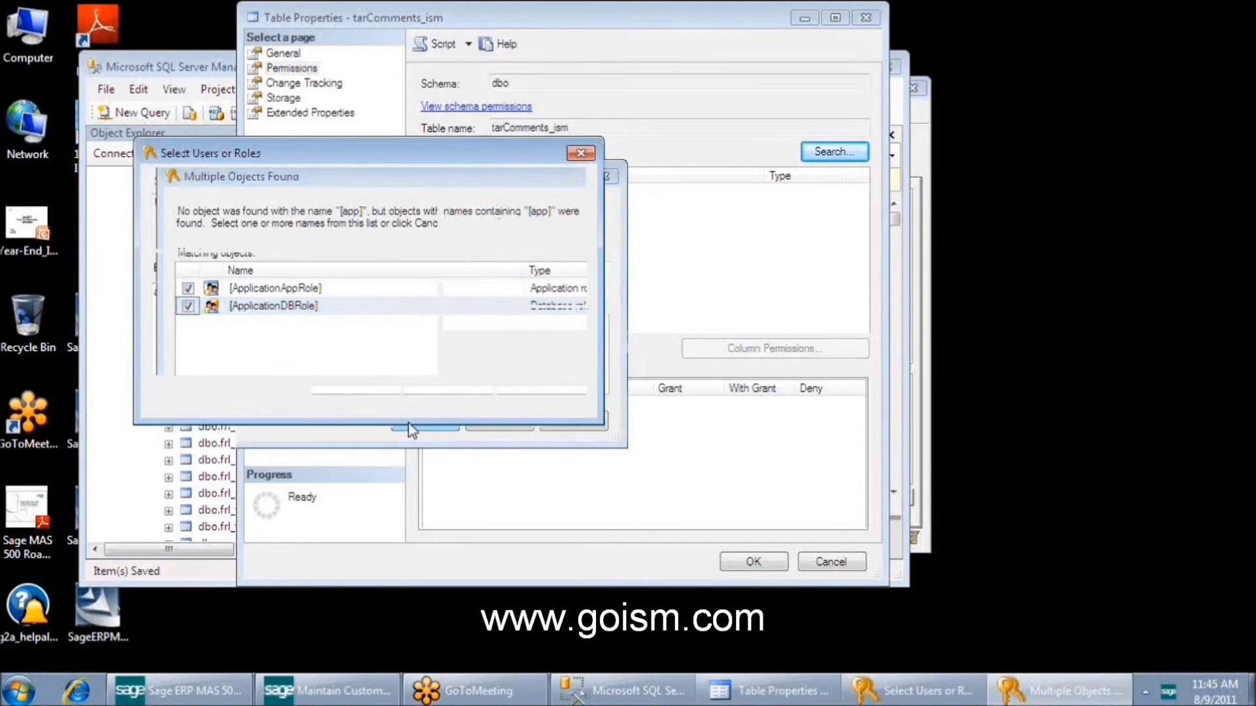
click(371, 401)
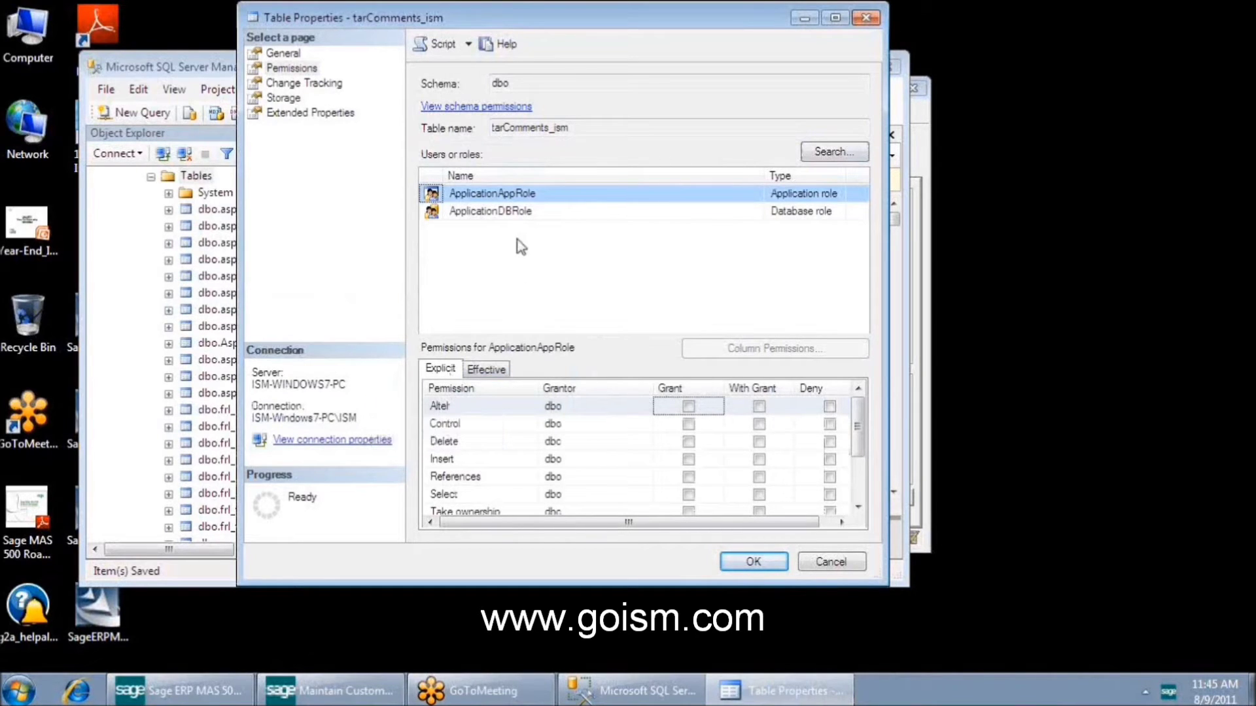
- Grant ApplicationDBRole every listed permission on tarComments_ism, from Alter through View definition, and apply the table properties
click(511, 216)
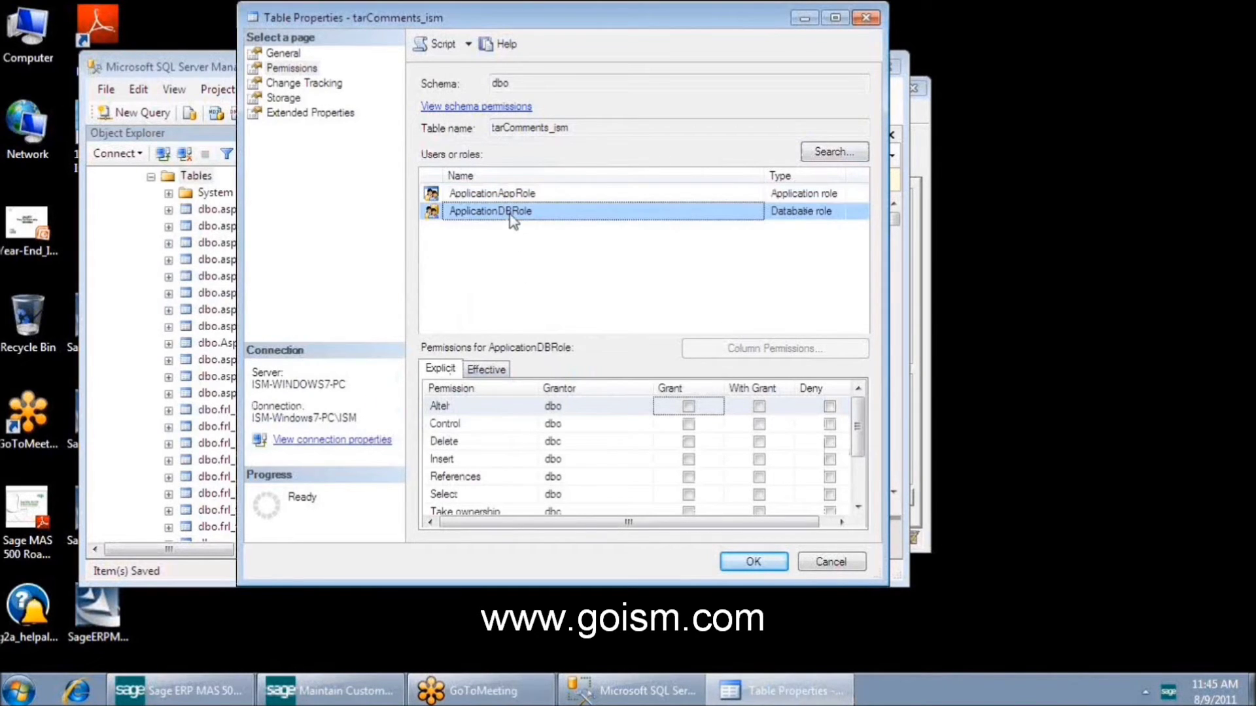
click(688, 406)
click(689, 424)
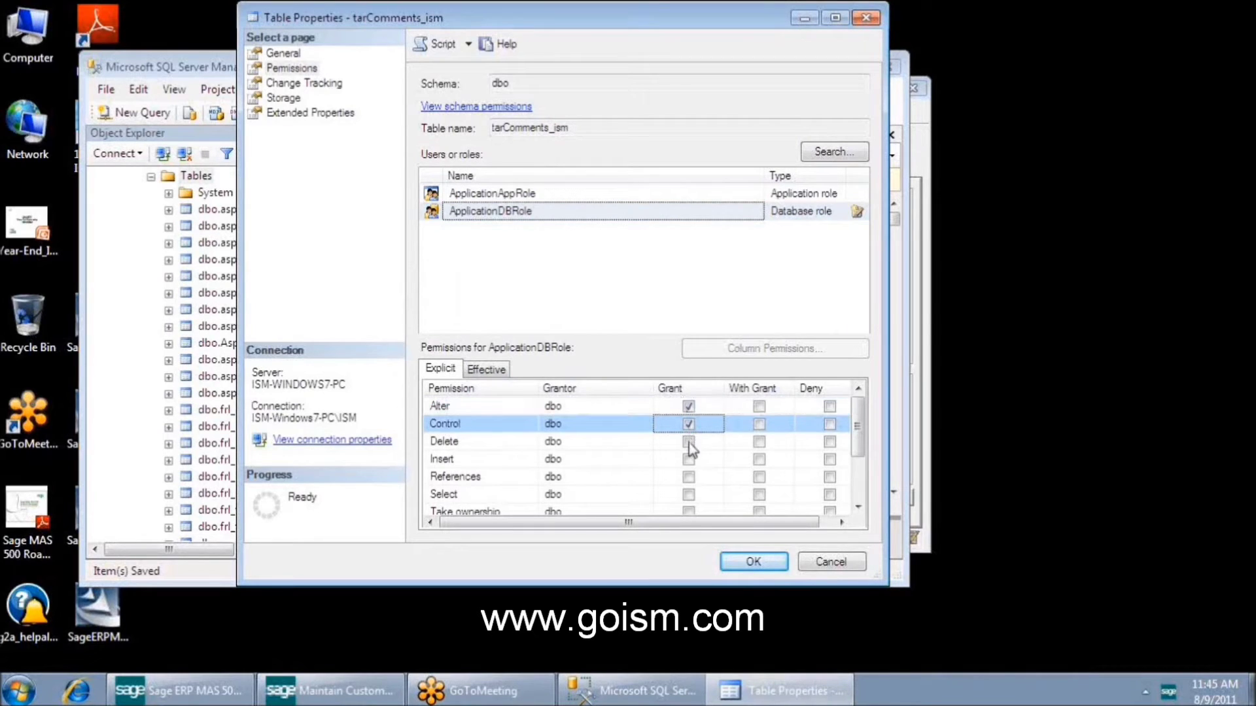
click(688, 442)
click(688, 460)
click(688, 477)
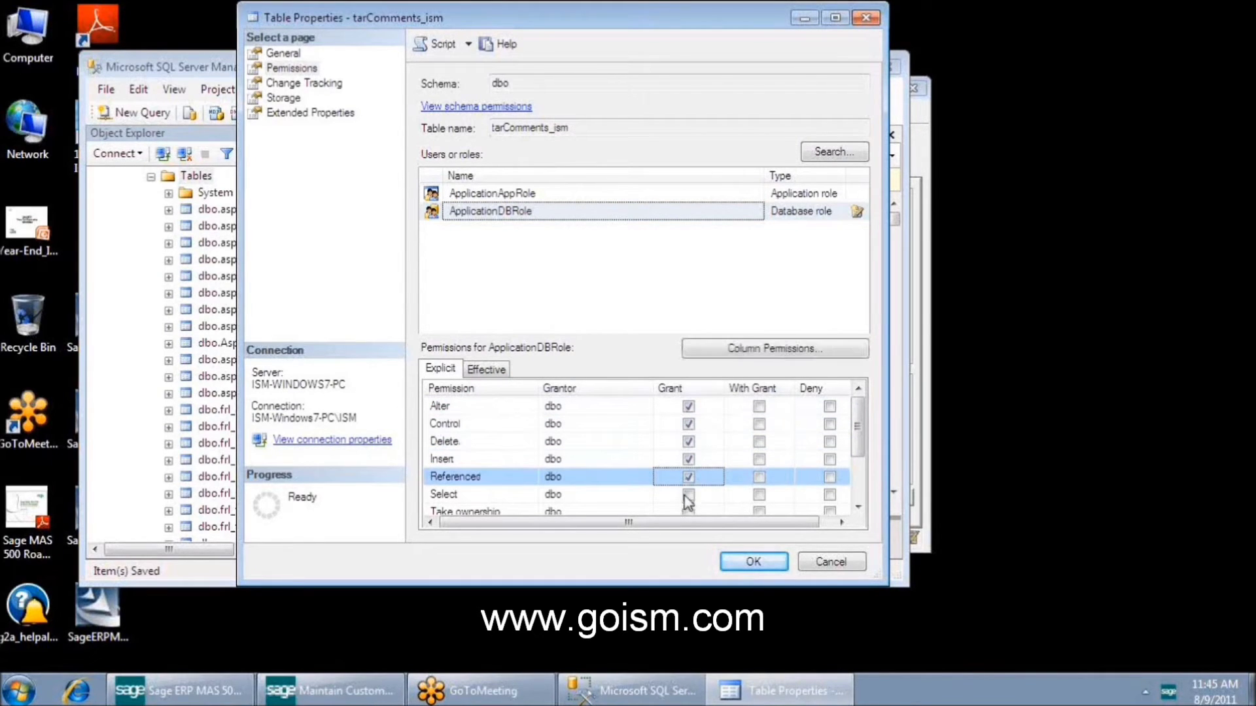
click(688, 494)
click(688, 512)
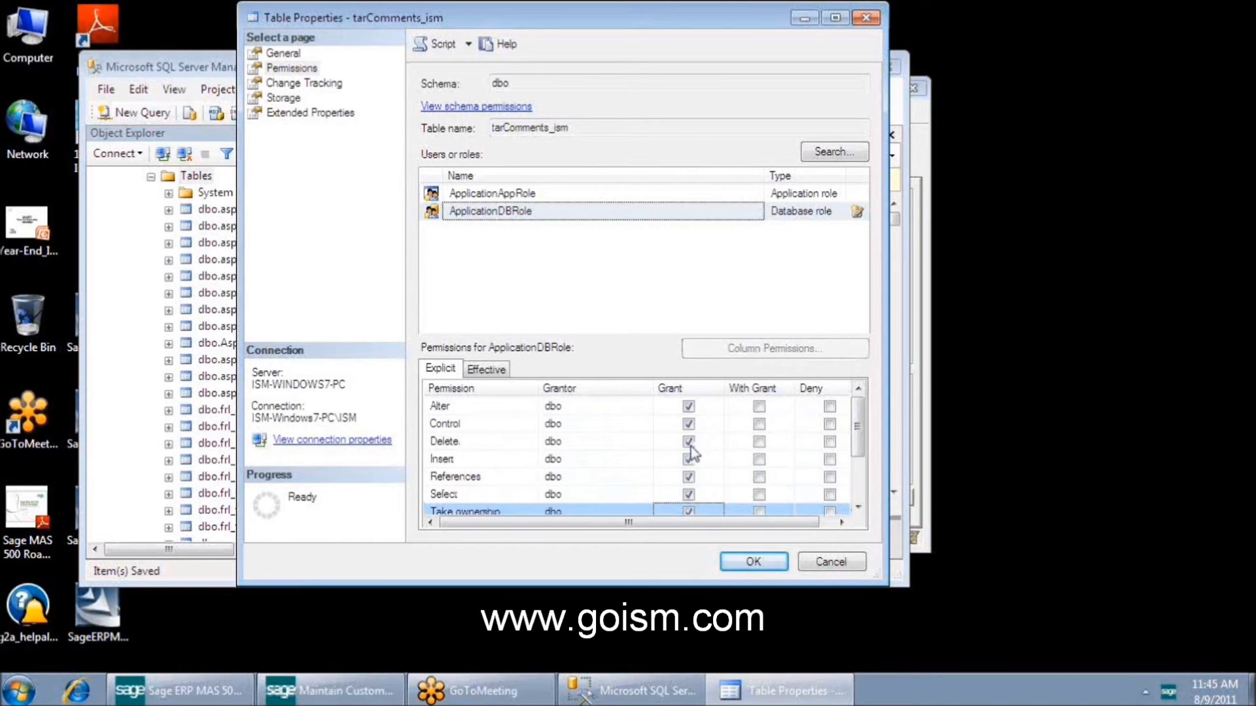
scroll(864, 487, down, 1)
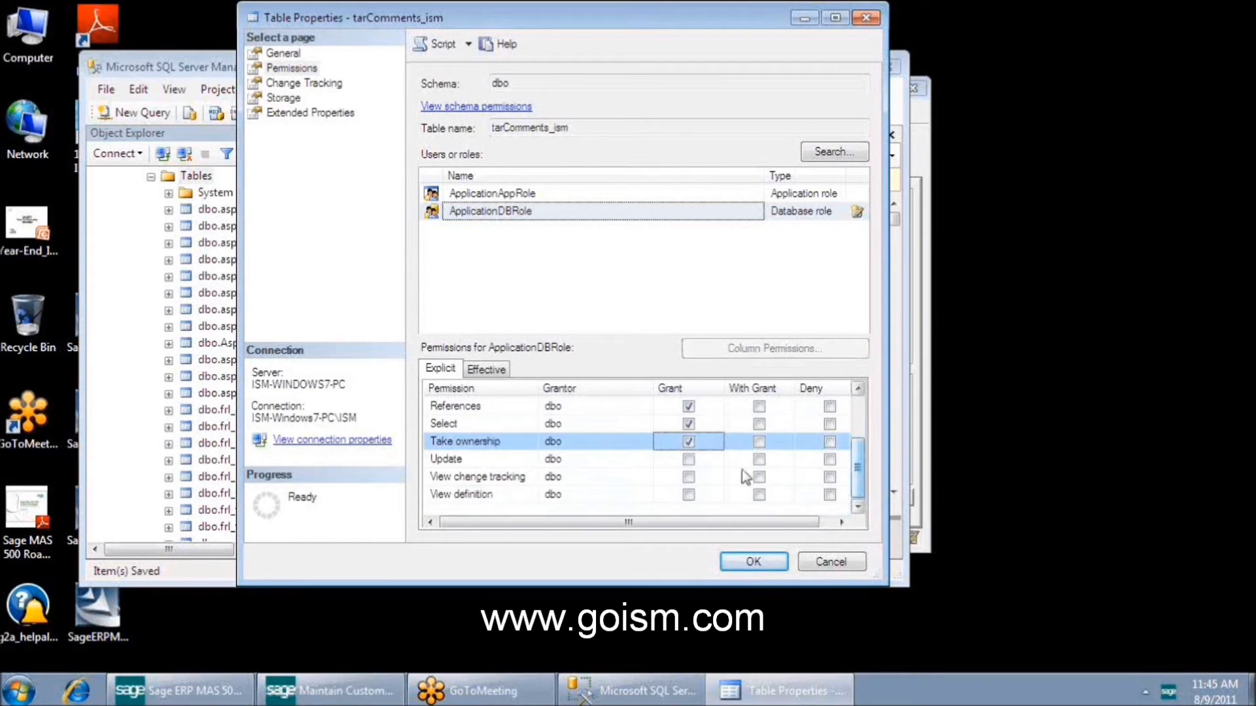
click(688, 459)
click(688, 477)
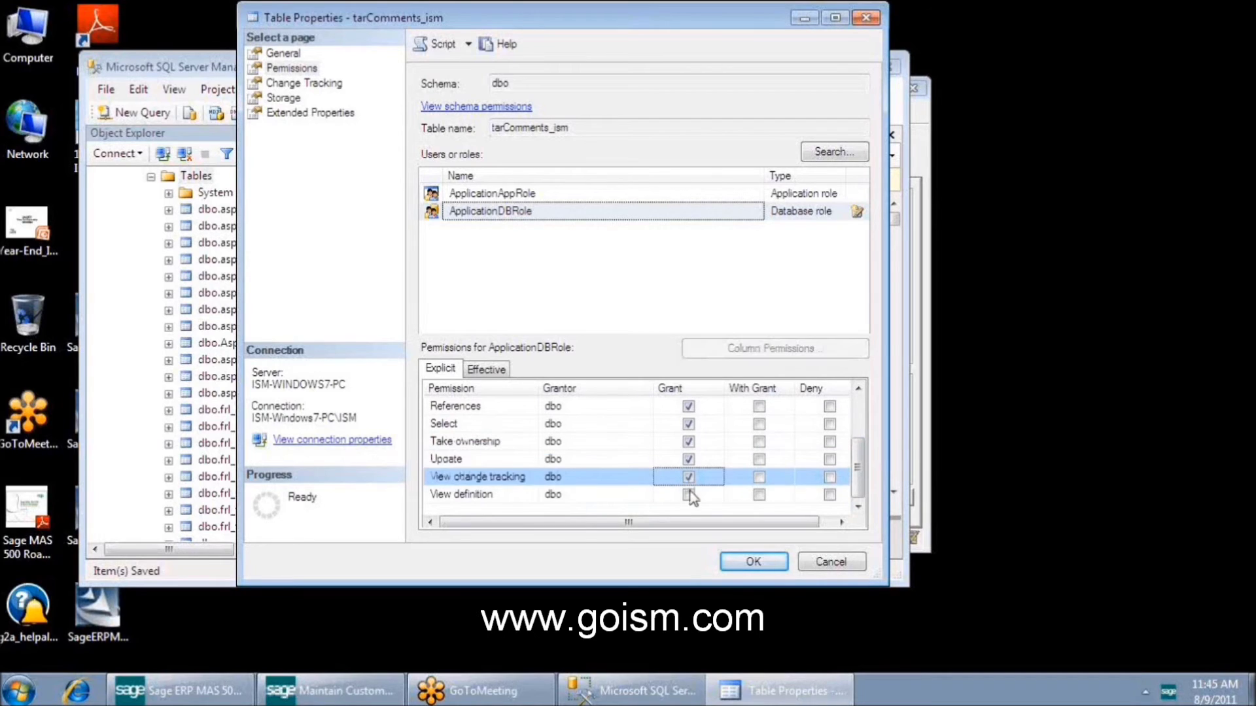
click(688, 494)
scroll(858, 411, up, 2)
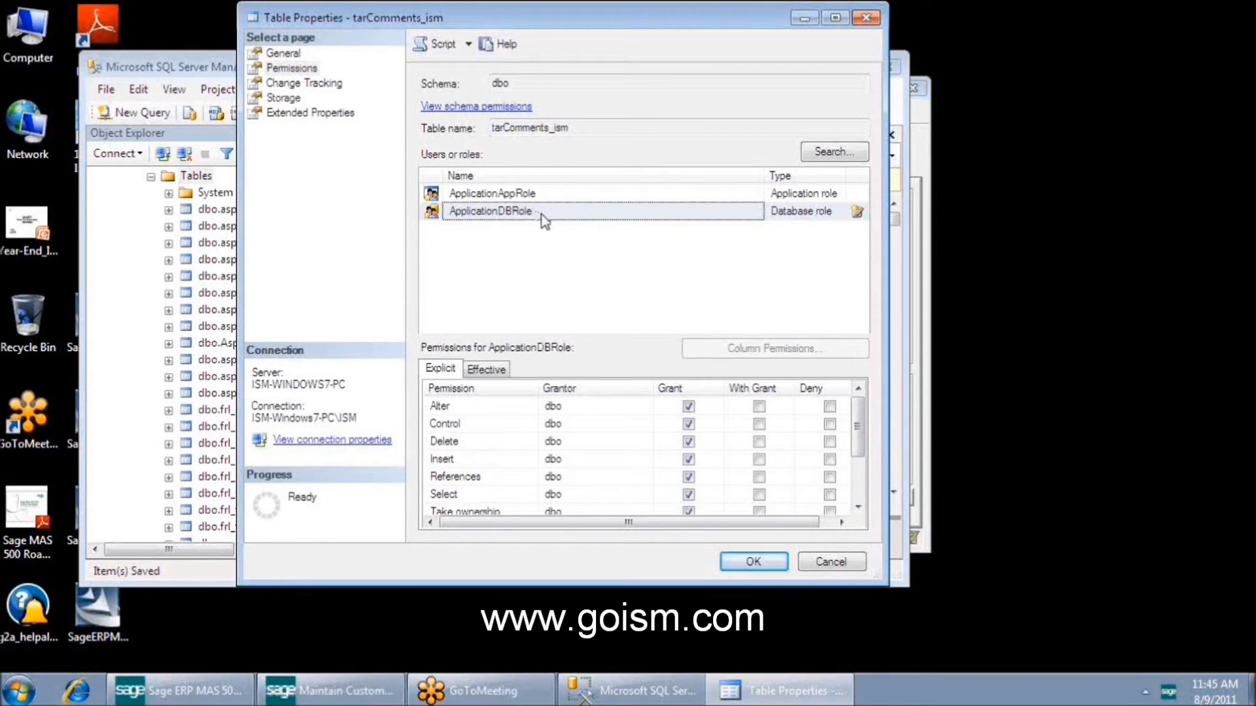
click(776, 564)
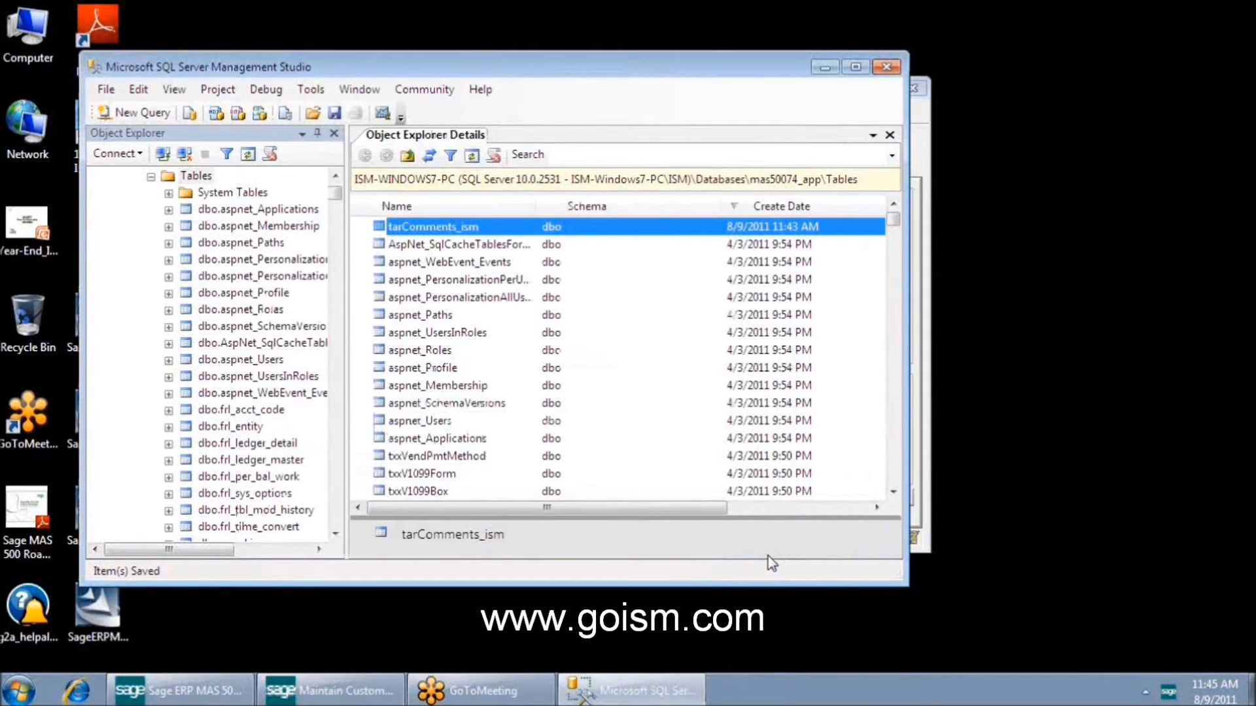
- In tarComments_ism's design, add a Reference column of type varchar(50) that allows nulls, and close the design
right_click(517, 232)
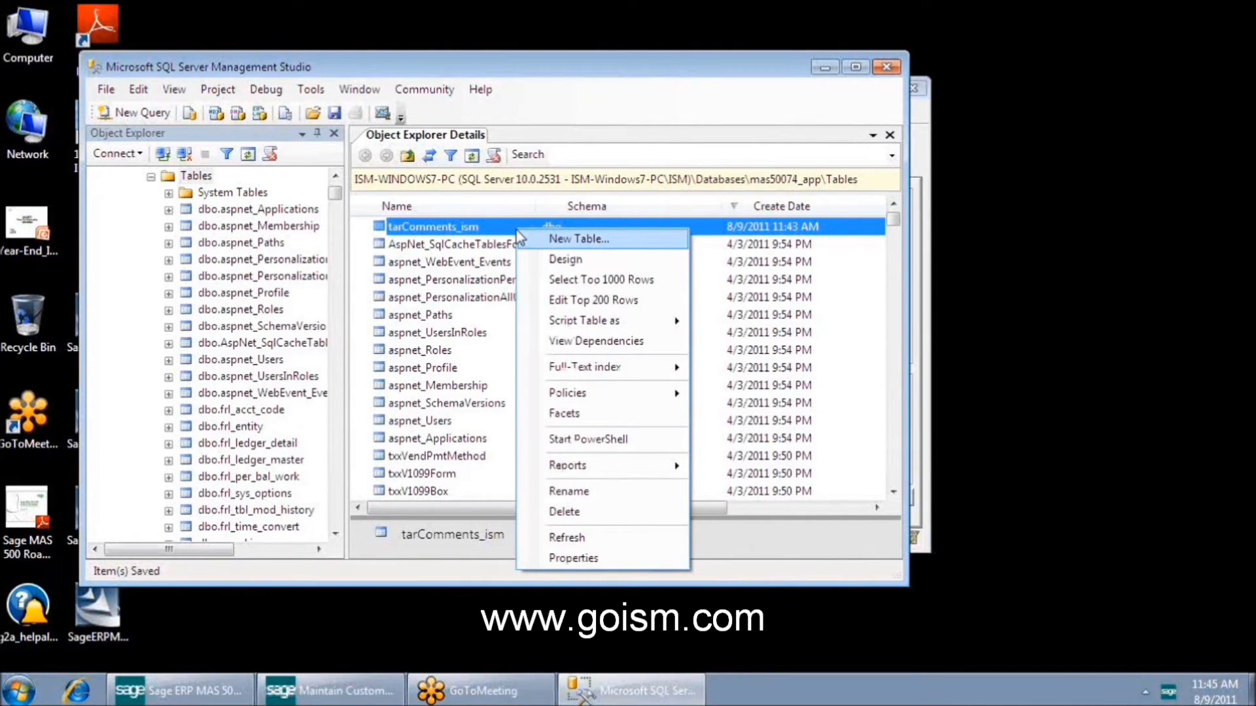
click(564, 259)
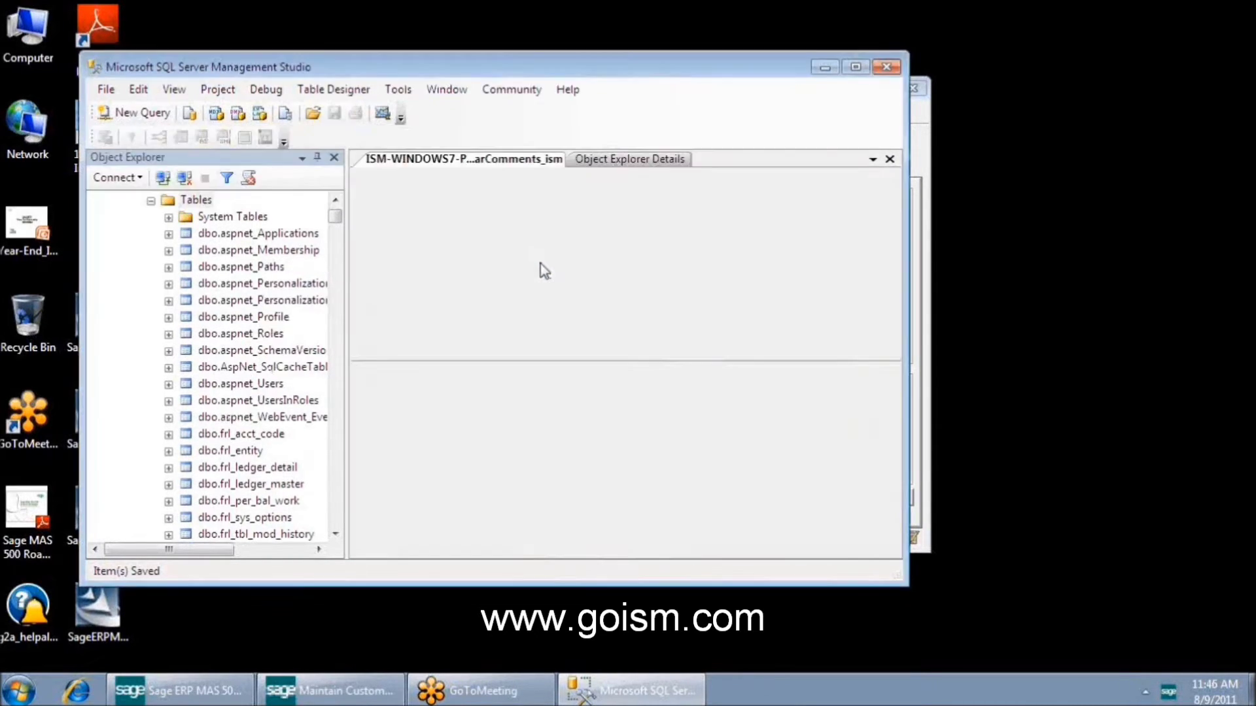
click(422, 232)
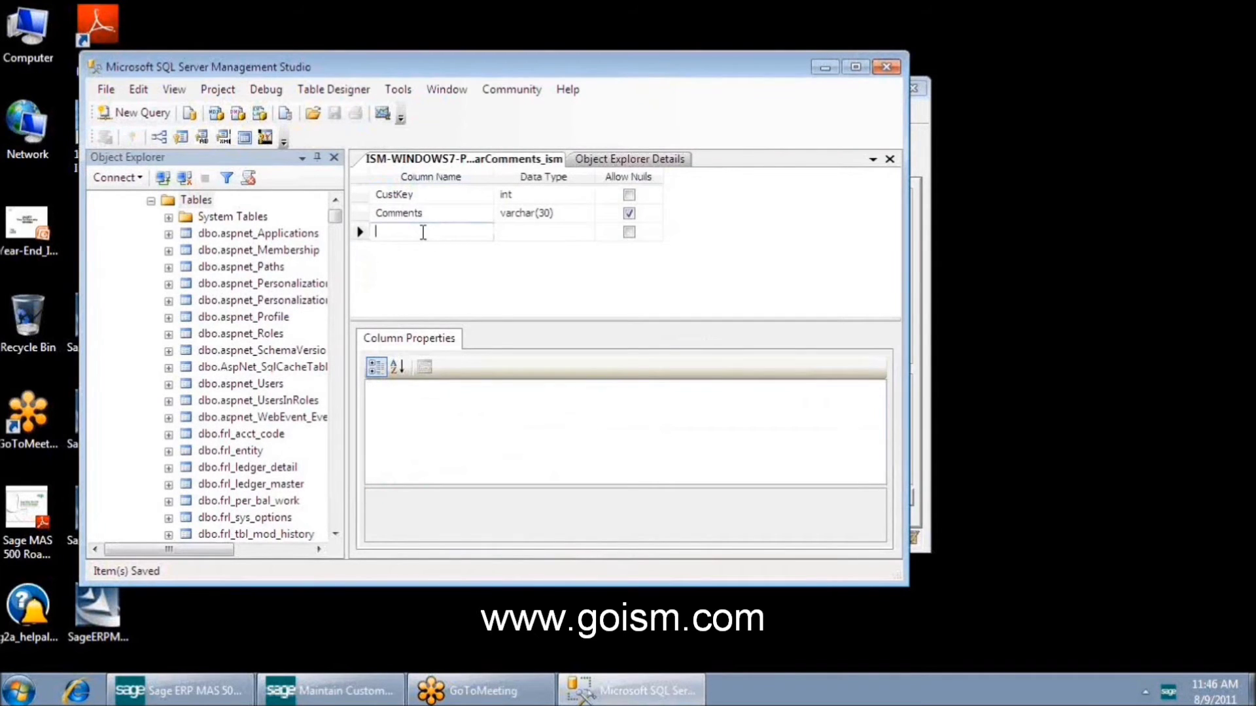
click(423, 232)
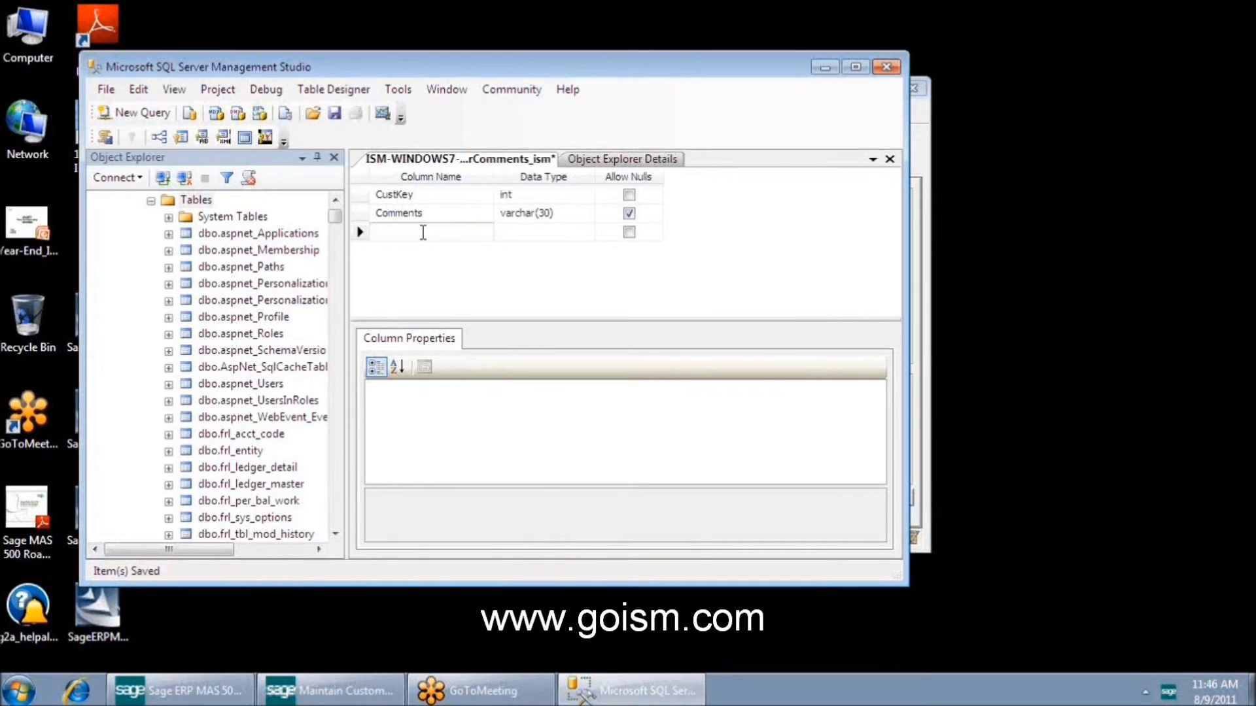
text(Reference)
key(Tab)
text(varchar(50))
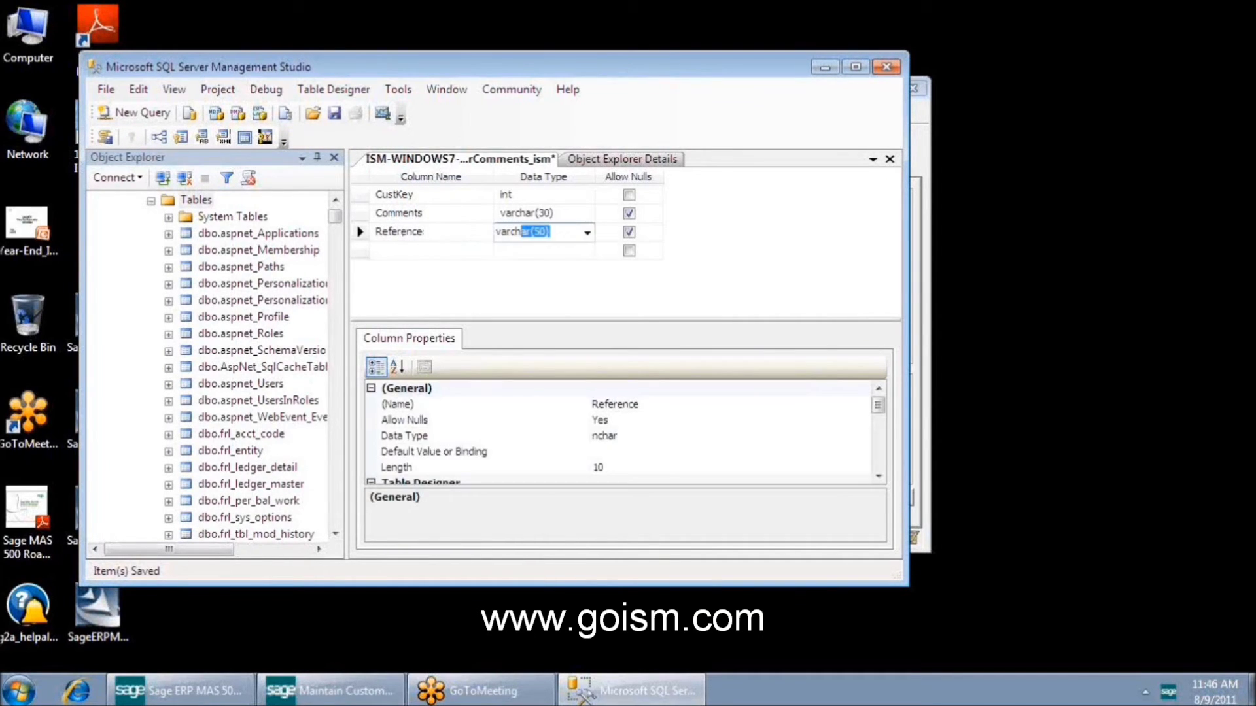
key(Tab)
key(Tab)
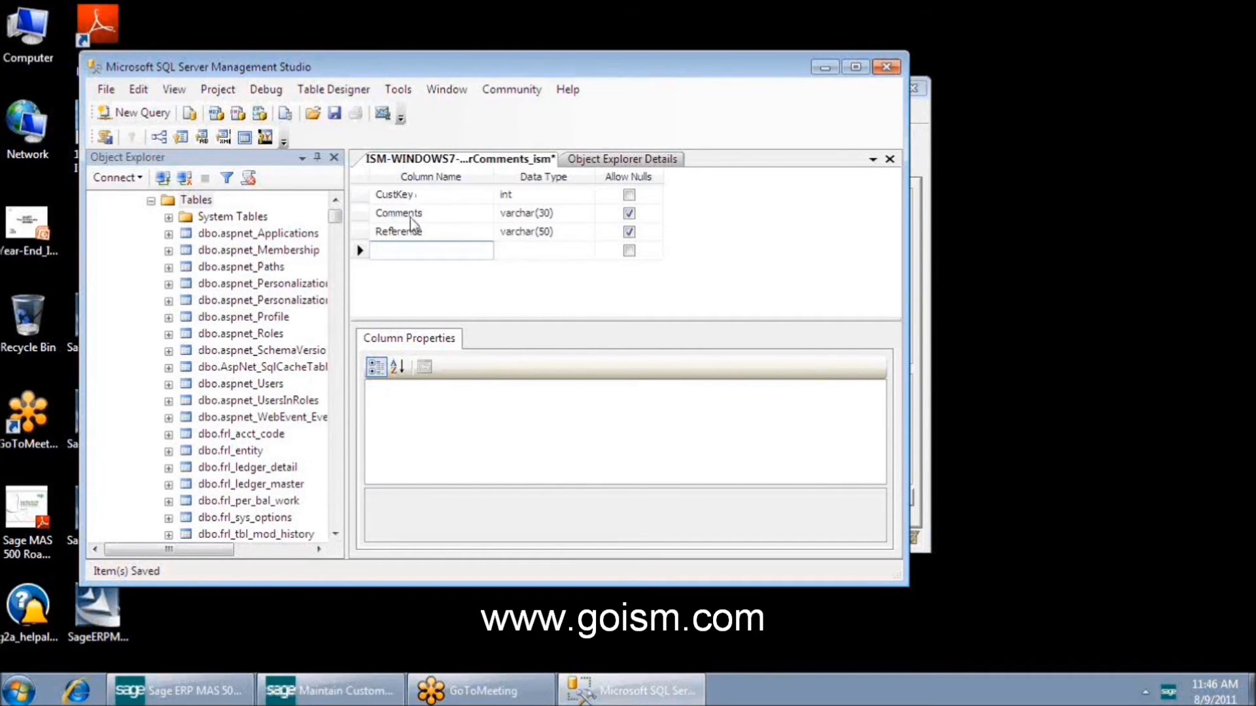
click(890, 158)
click(482, 439)
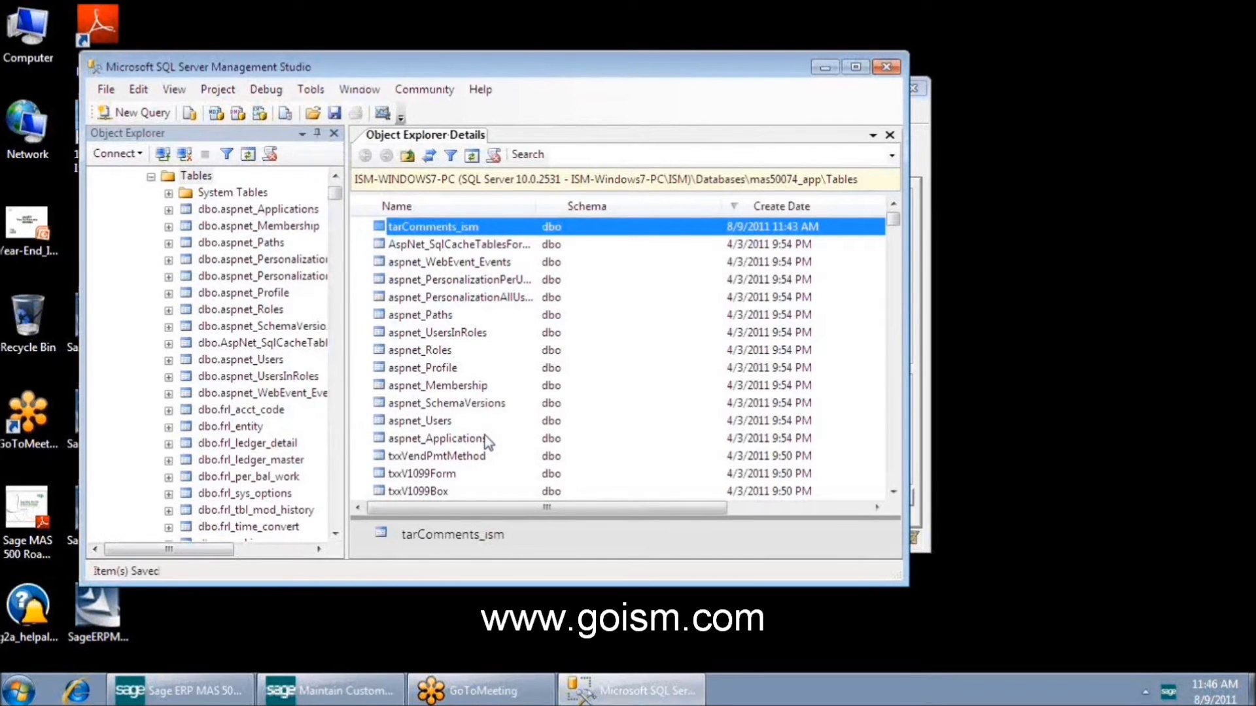
- Switch to the Sage ERP MAS 500 Maintain Customers form and open its customization window with the control toolbox
click(354, 697)
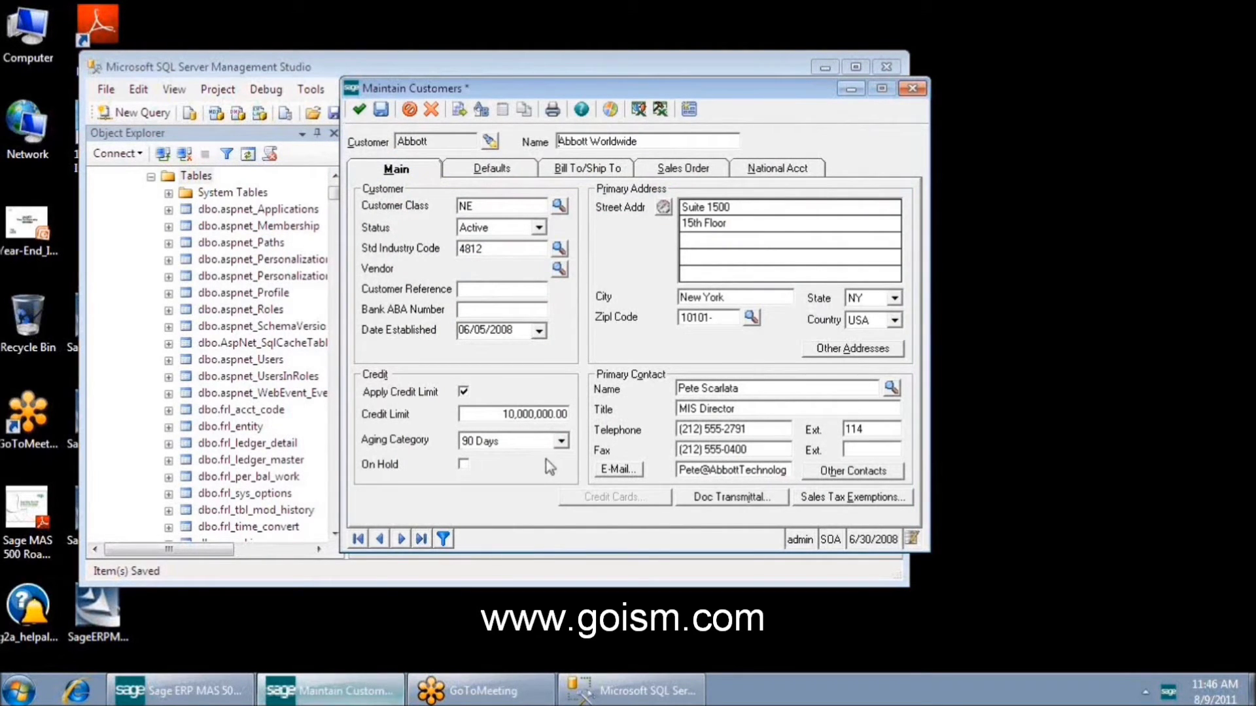
click(689, 110)
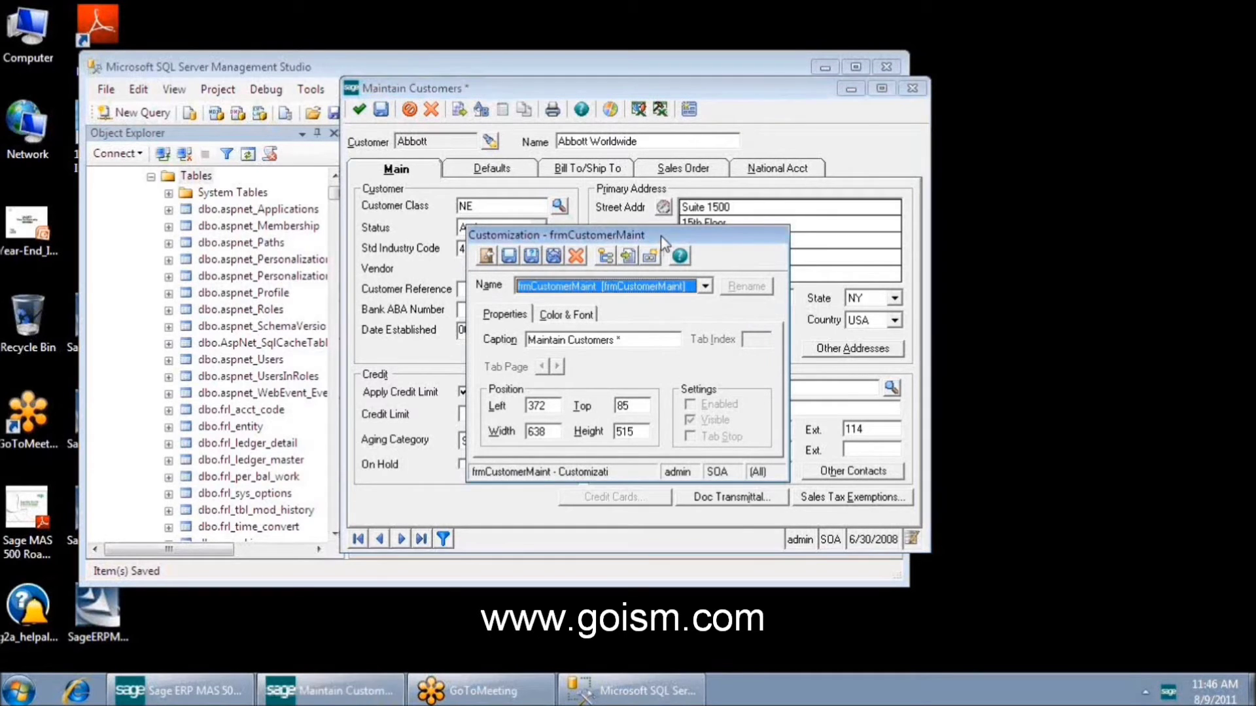
drag(658, 236, 673, 216)
click(668, 238)
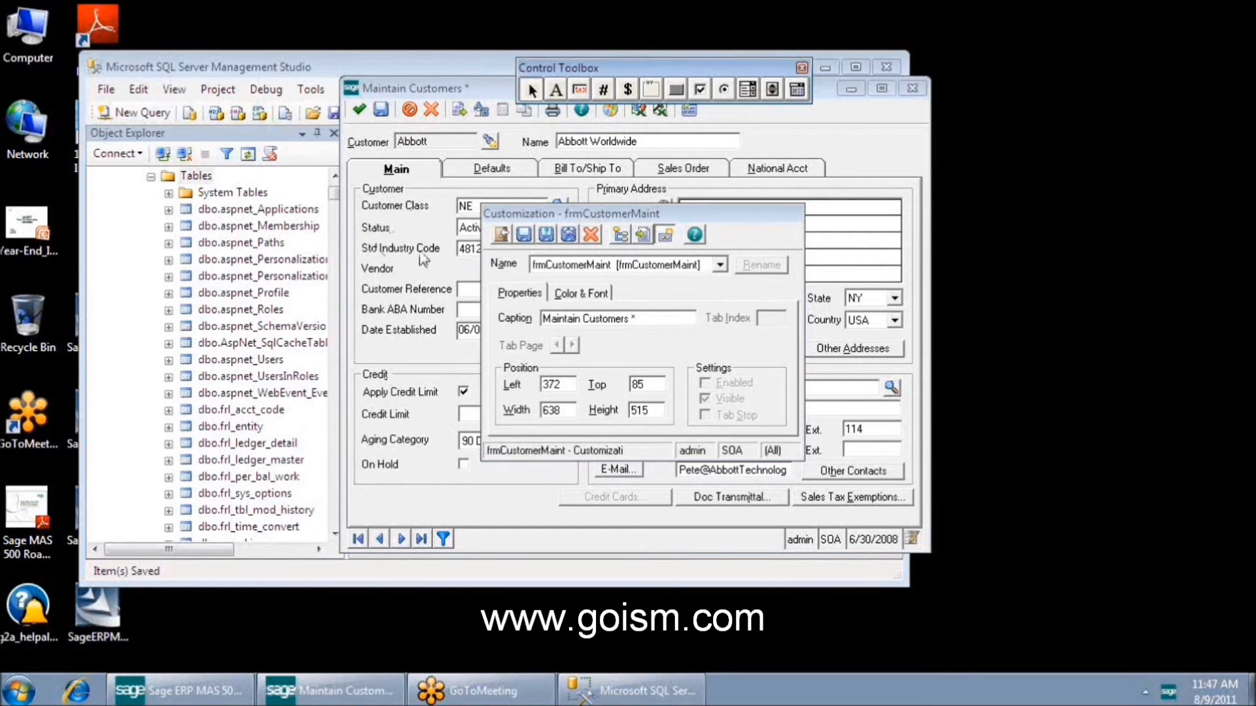
click(587, 97)
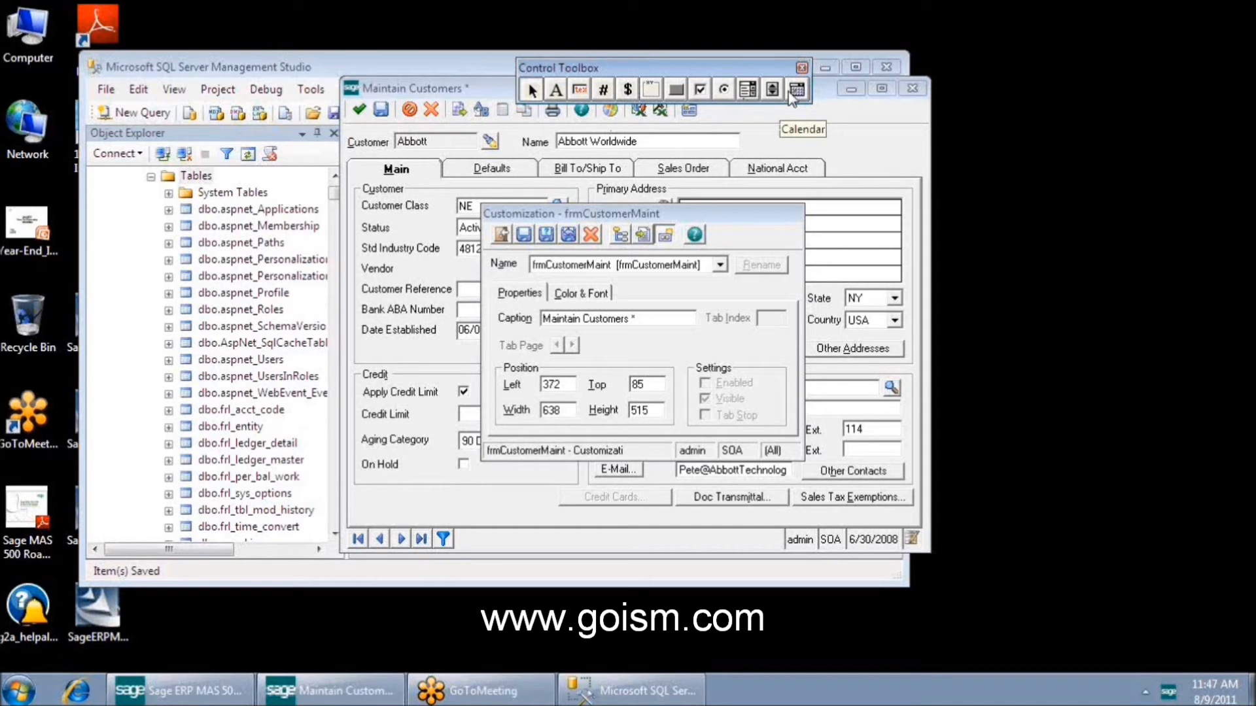
click(579, 91)
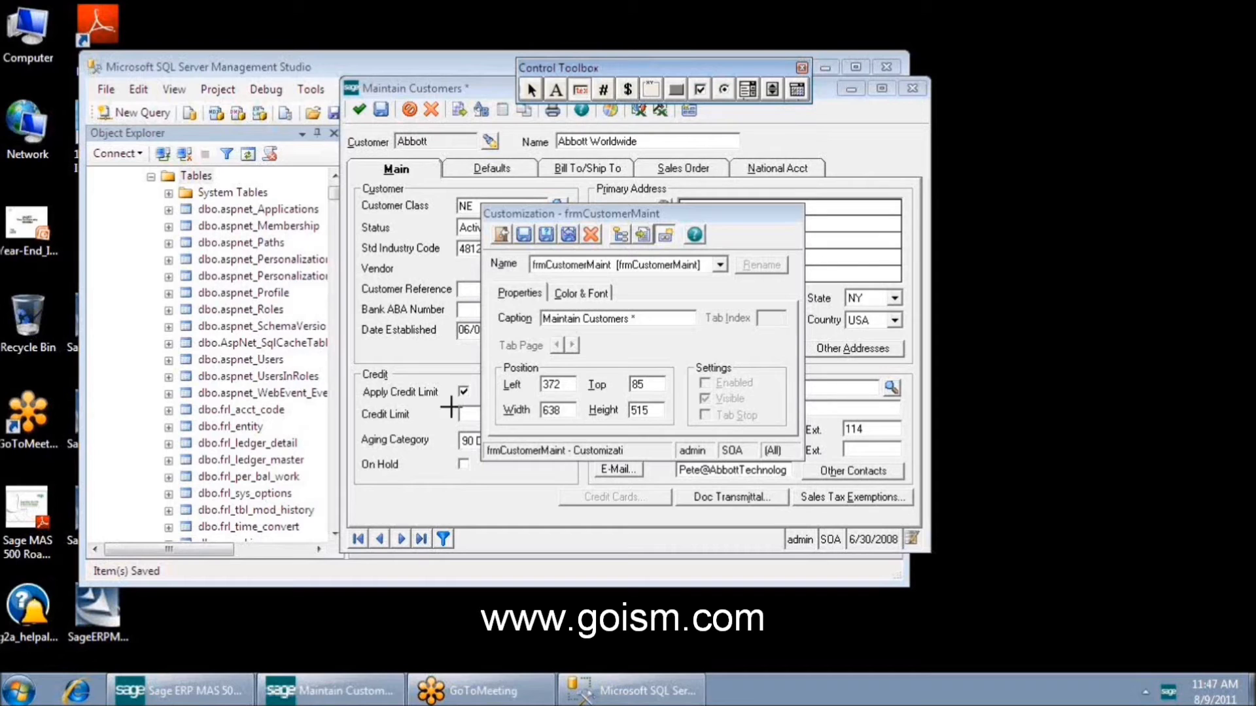
click(446, 499)
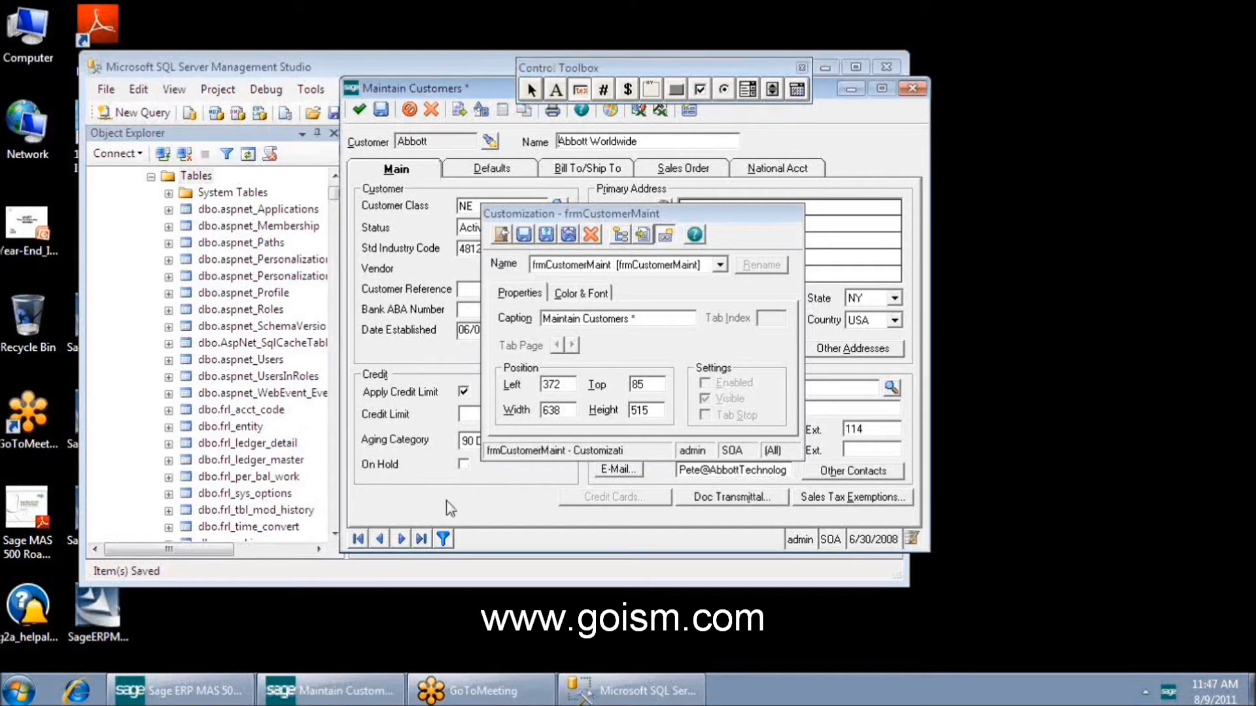
drag(484, 495, 484, 490)
click(484, 502)
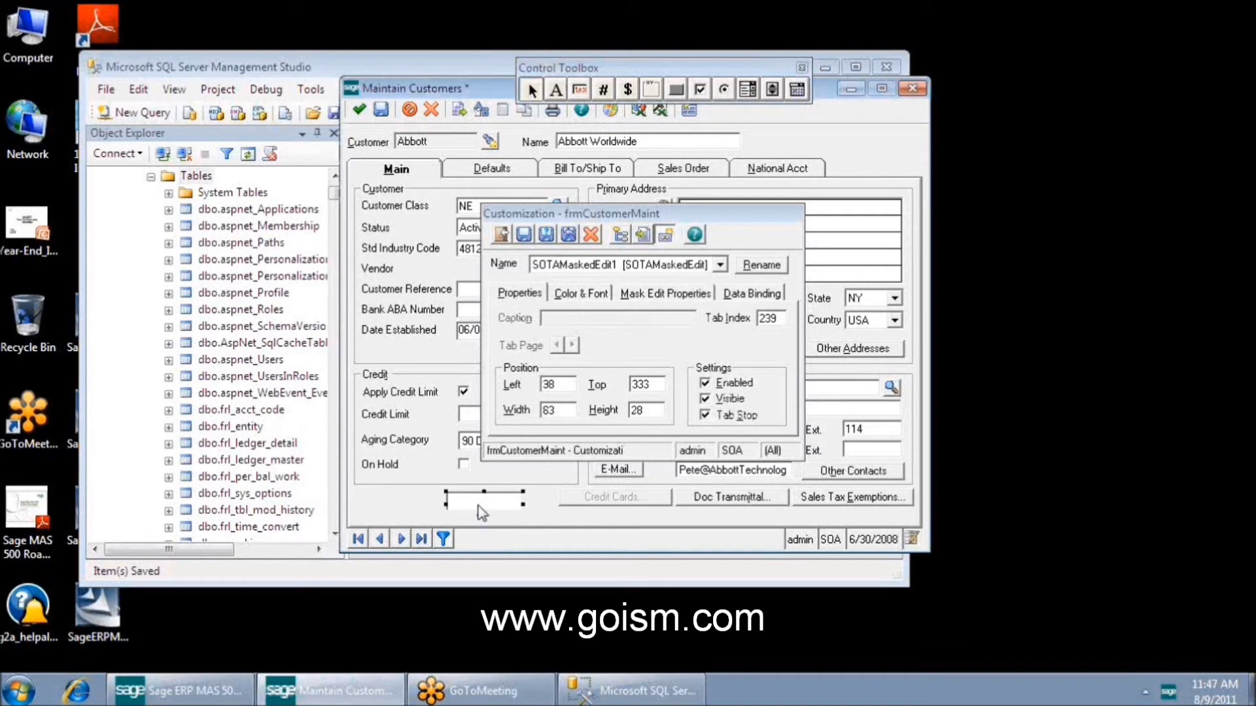
click(482, 513)
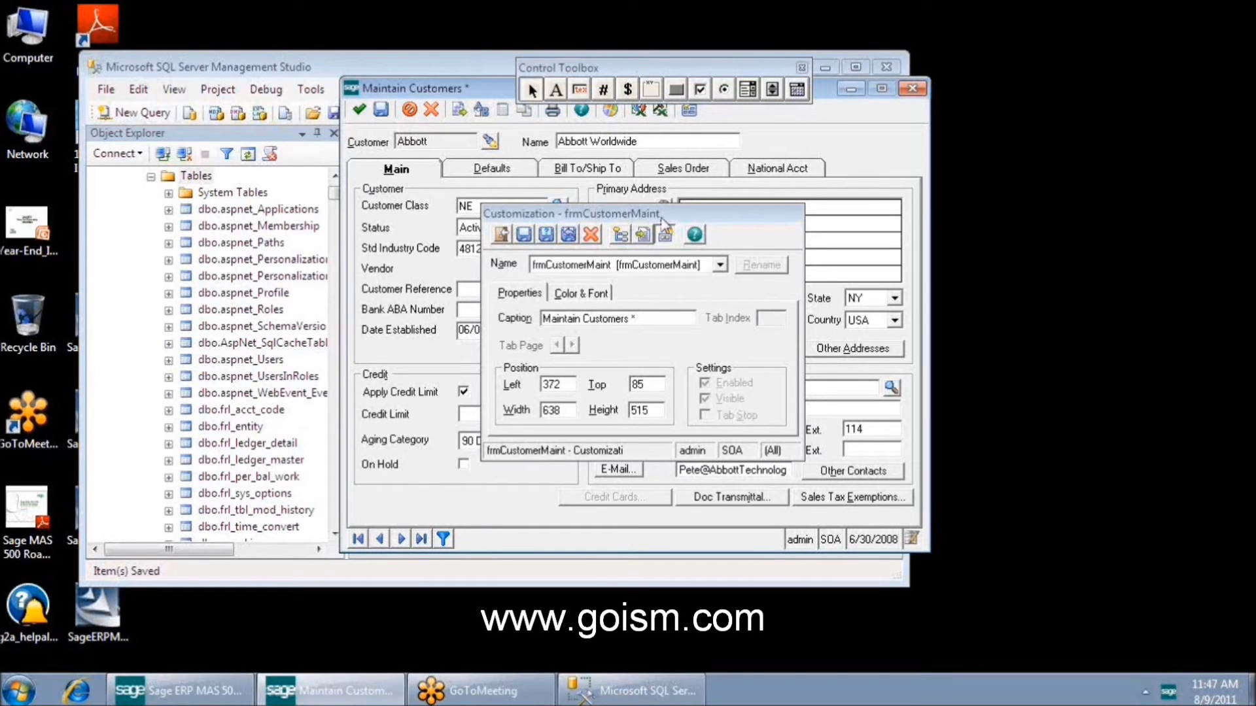
- Place a masked edit text box below the Credit group, at about left 127 and top 328
click(579, 89)
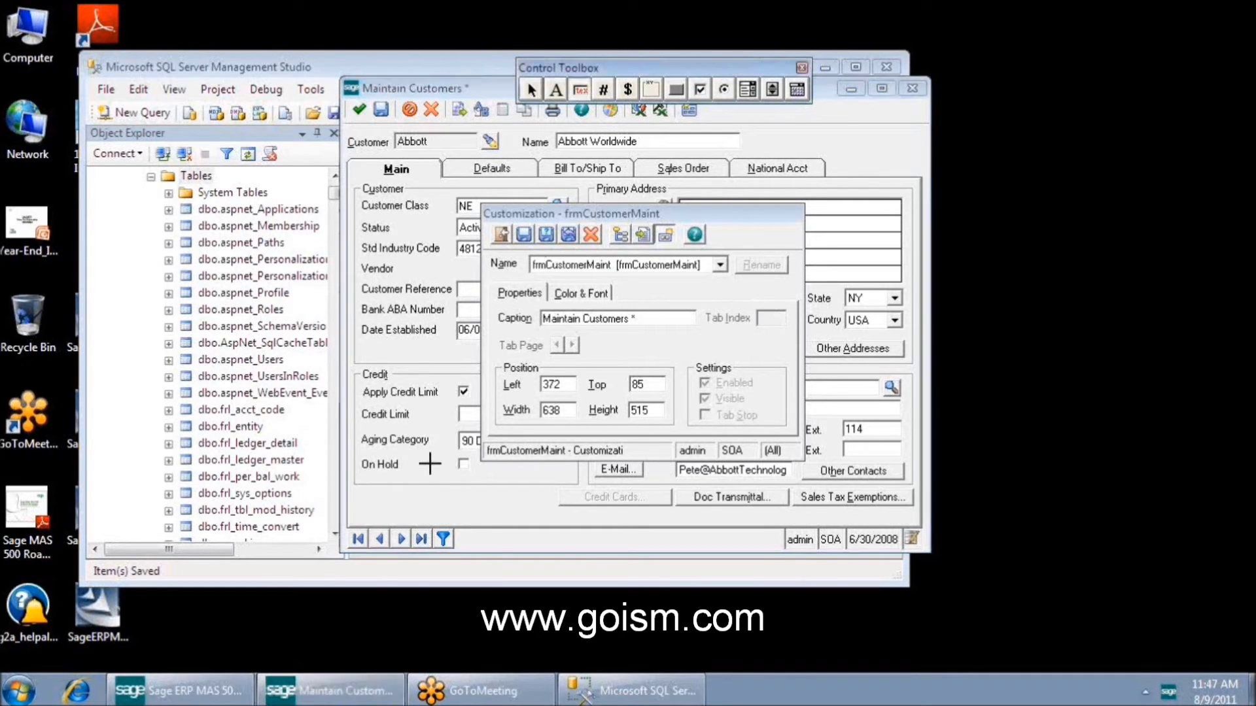
click(408, 487)
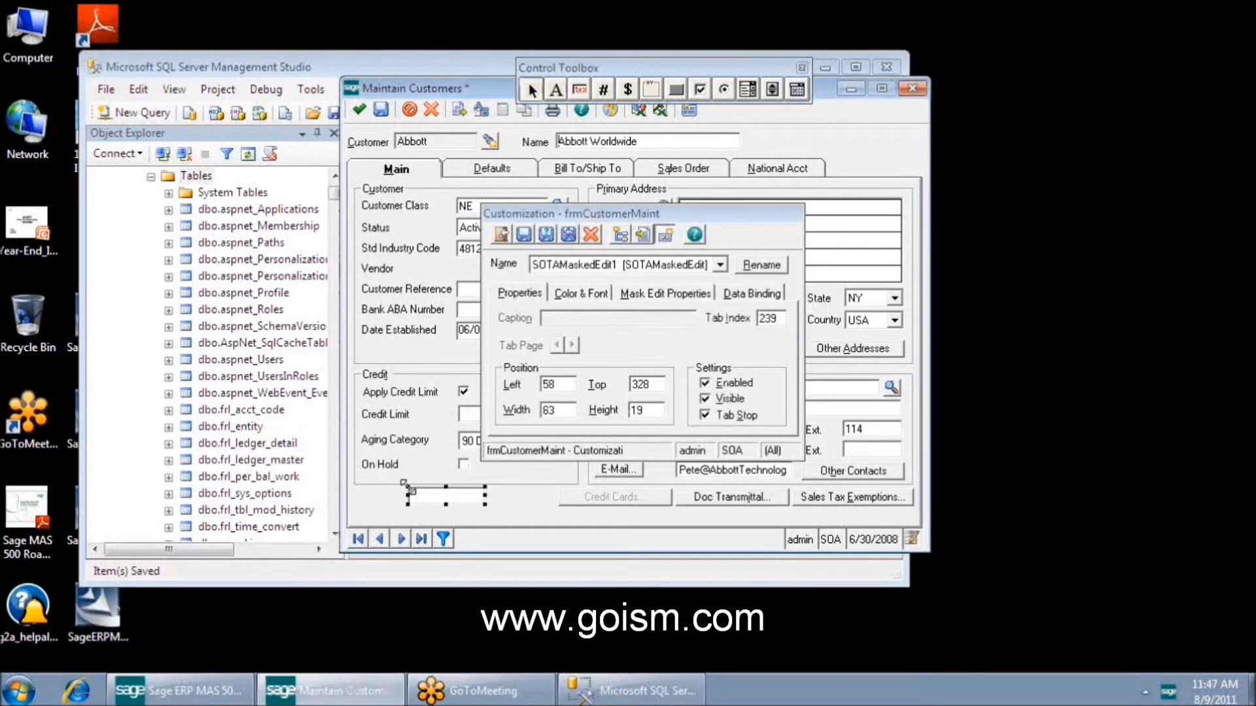
drag(448, 504, 514, 504)
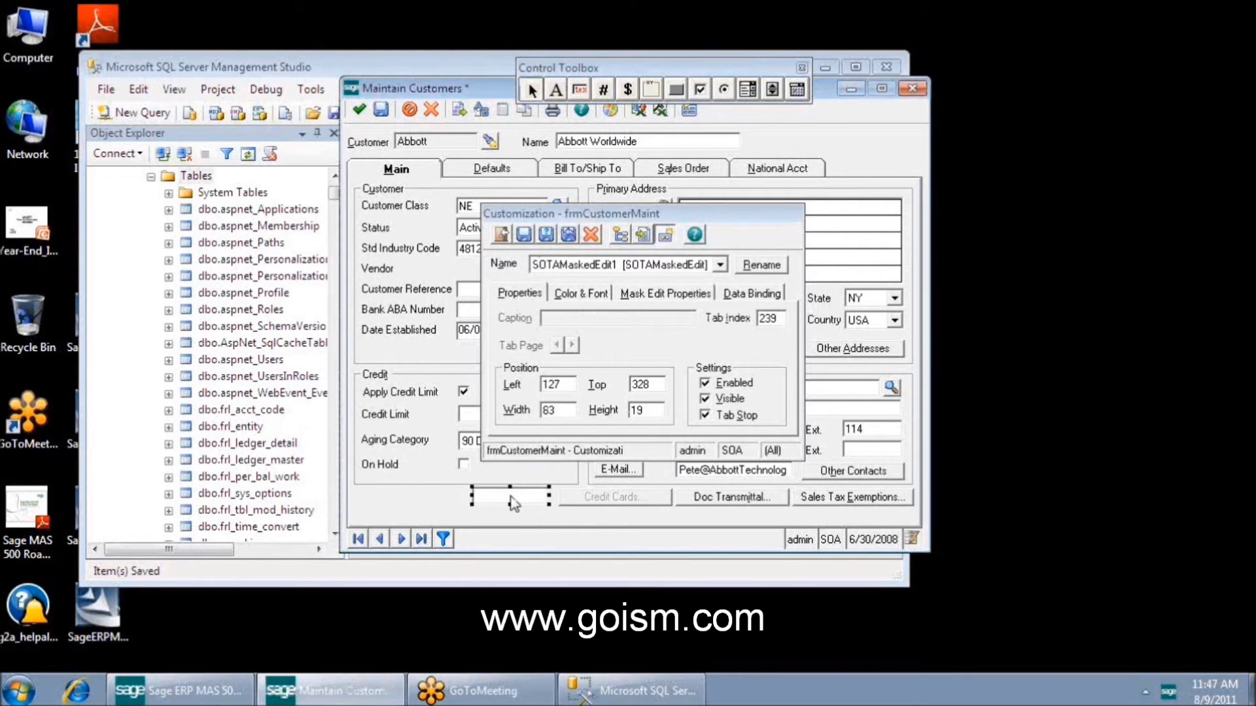
- Bind the new masked edit text box to the tarComments_ism table in its data binding settings
click(735, 296)
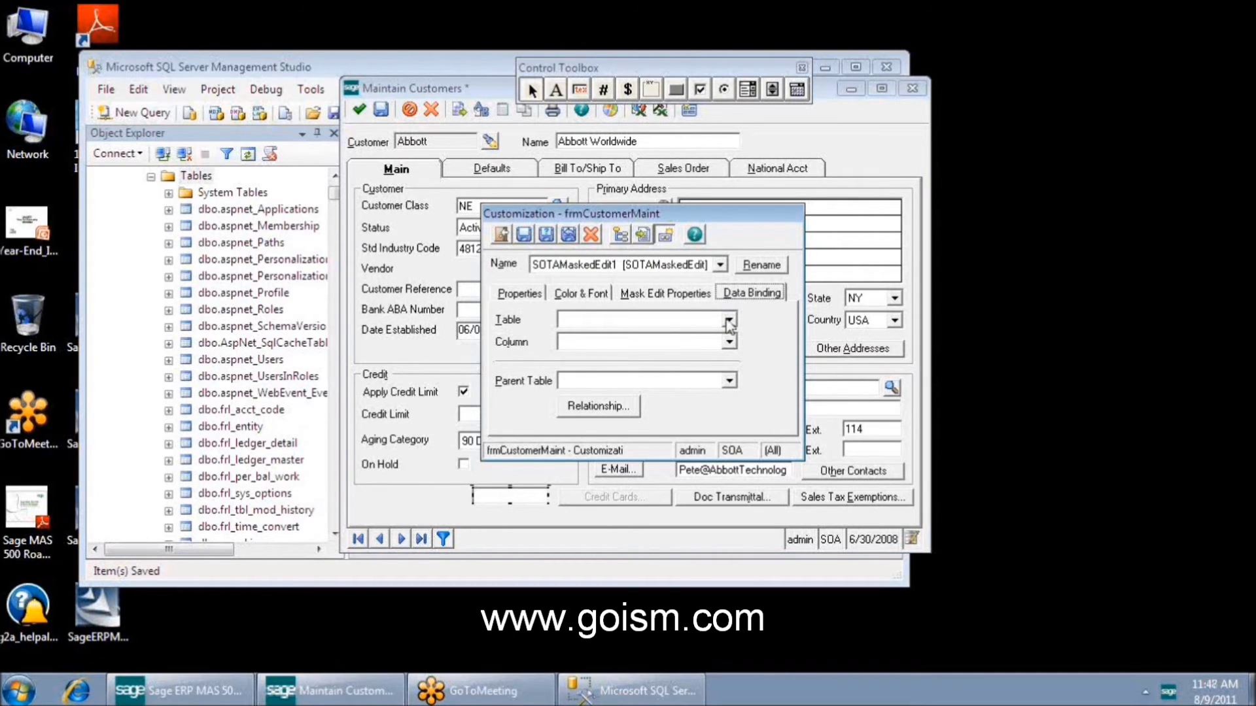
click(729, 320)
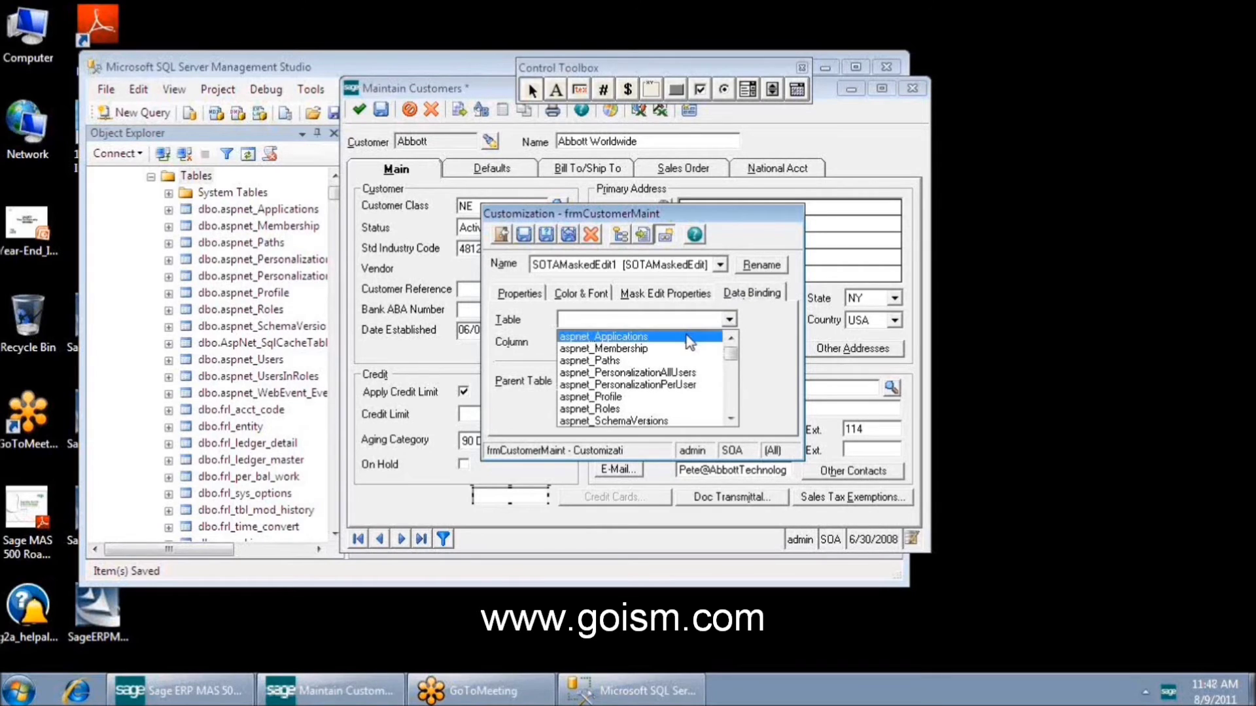
text(tarCustomer)
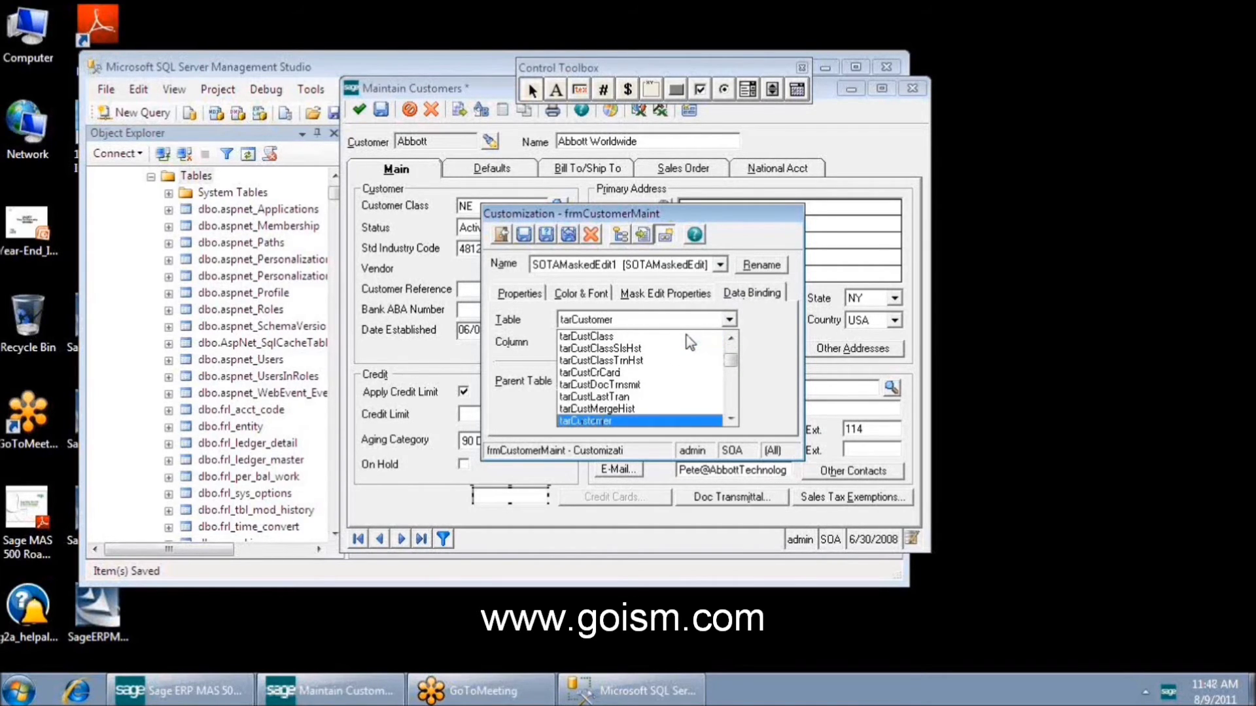
key(Page_Up)
key(Page_Up)
key(Page_Up)
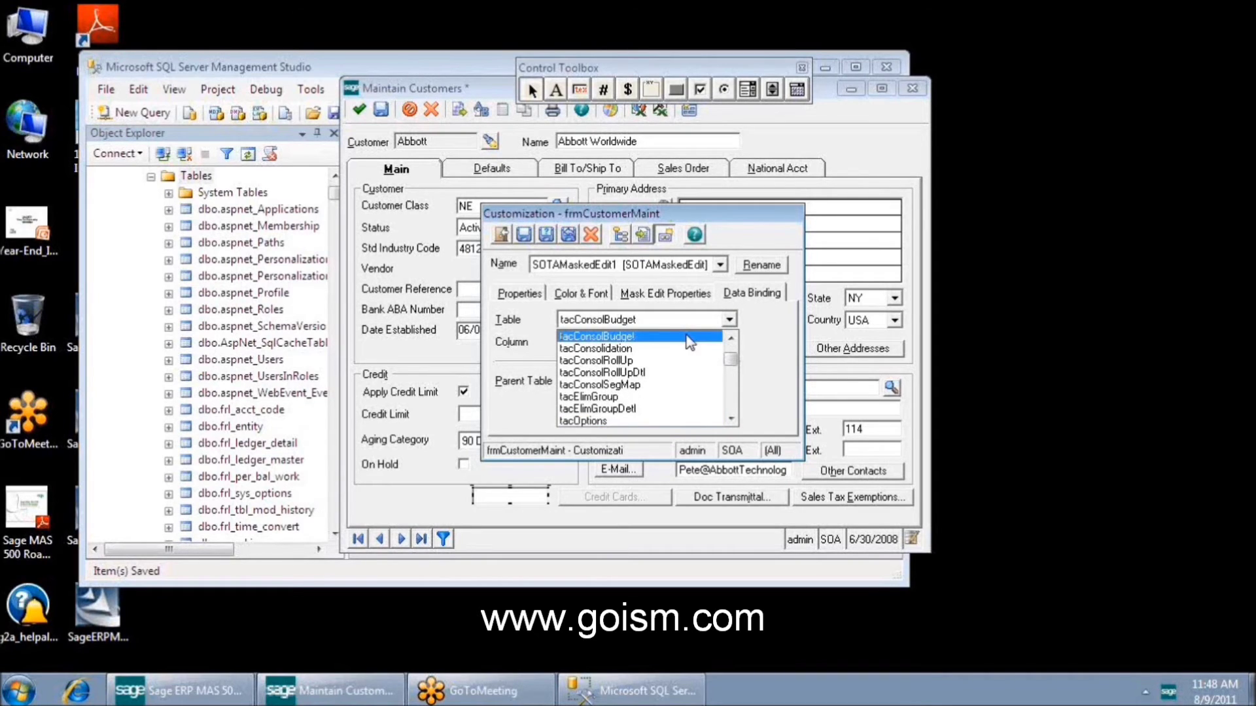
key(Page_Down)
key(Page_Down)
key(Page_Down)
key(Page_Down)
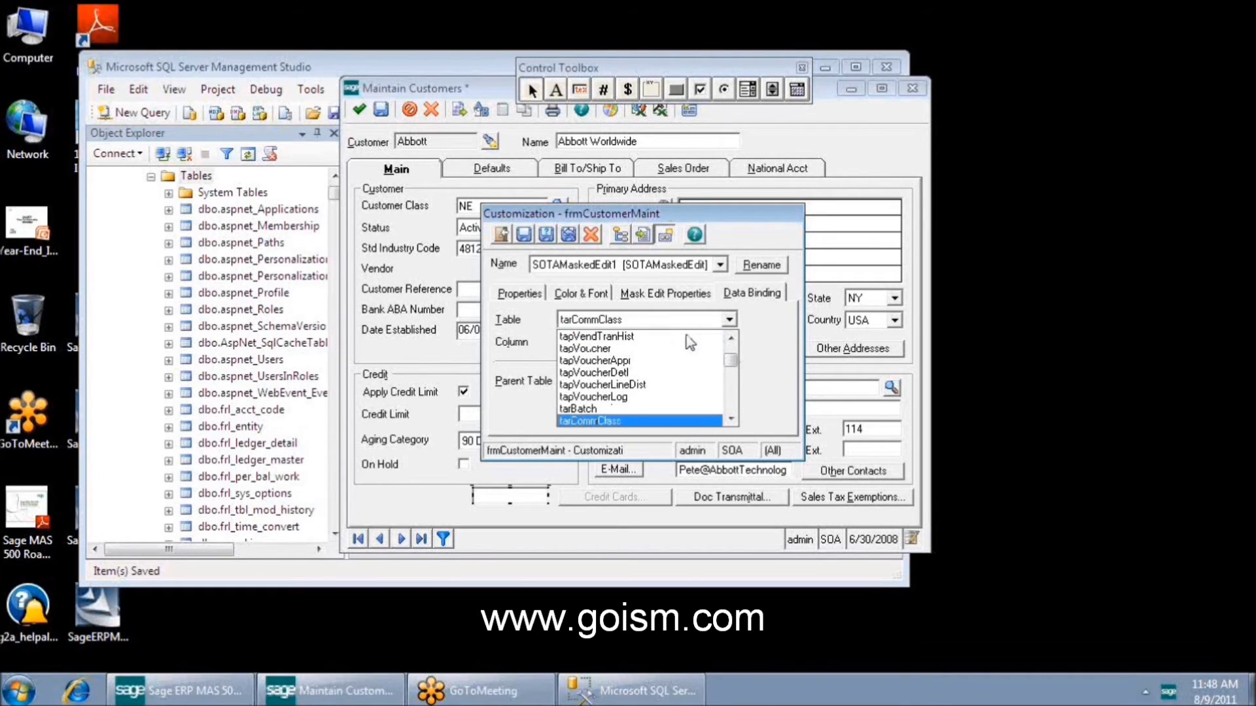
click(735, 395)
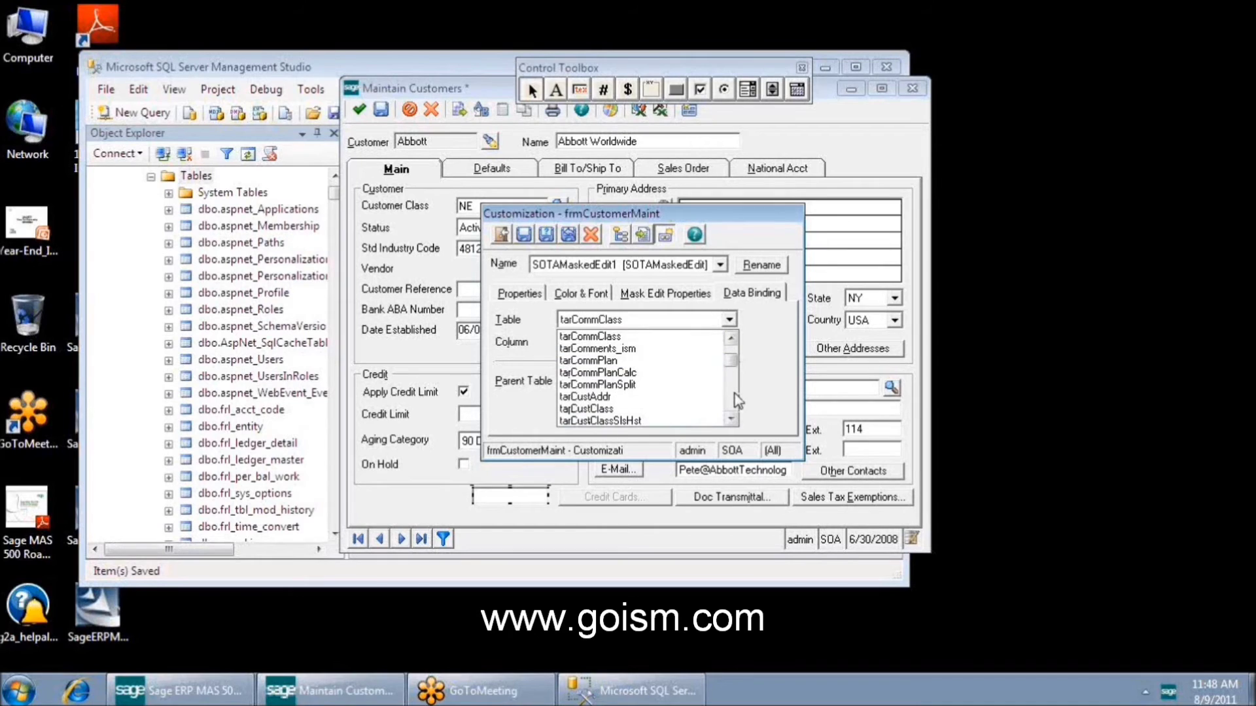
click(673, 348)
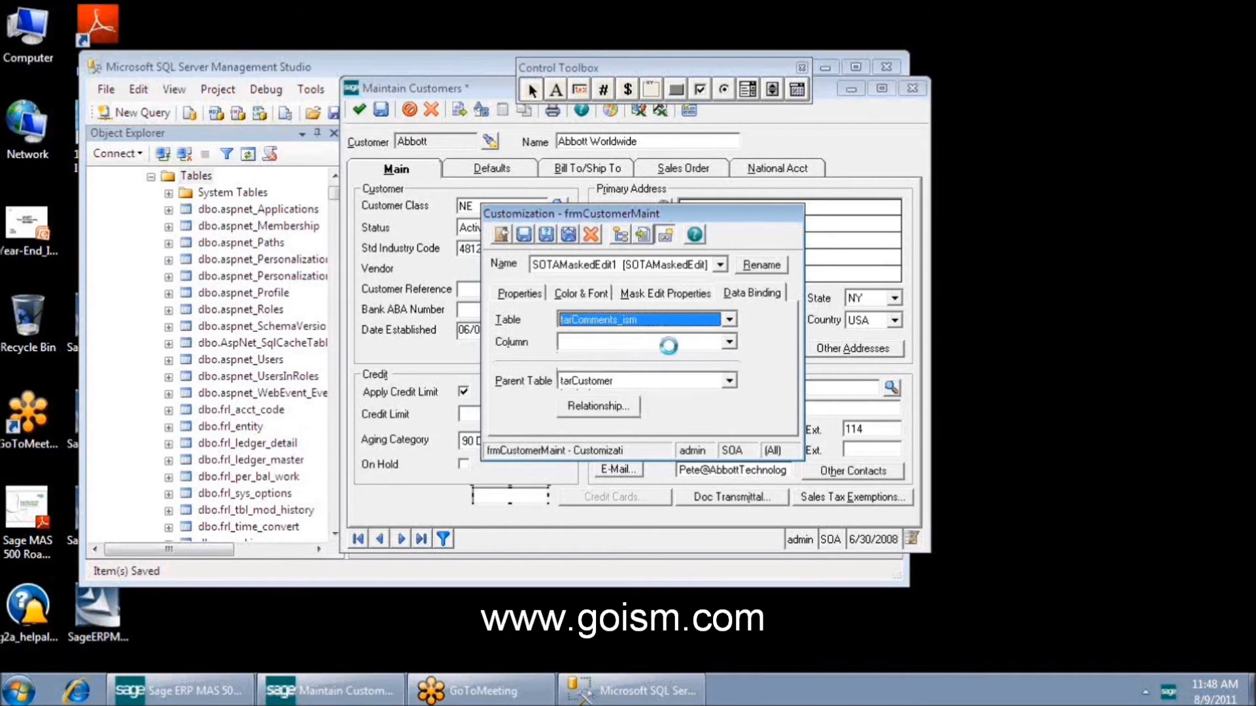
- Set the Comments column as the text box's bound column in tarComments_ism
click(728, 342)
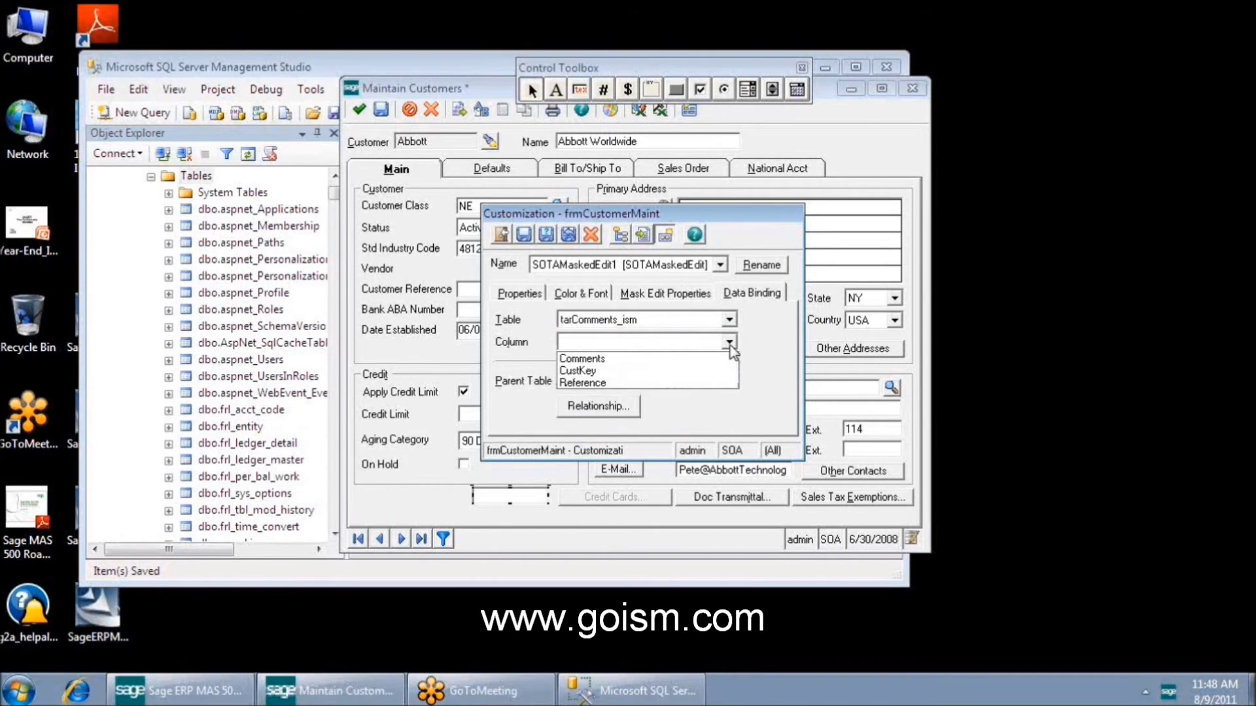
click(632, 362)
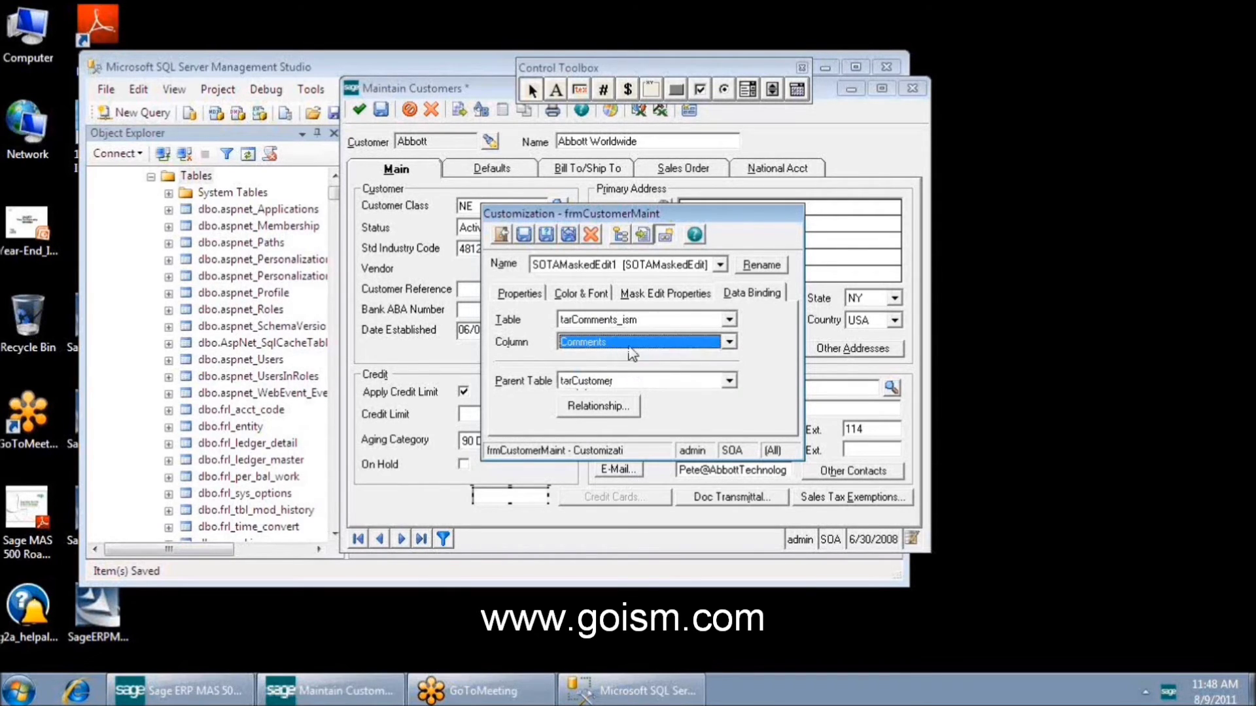
click(633, 342)
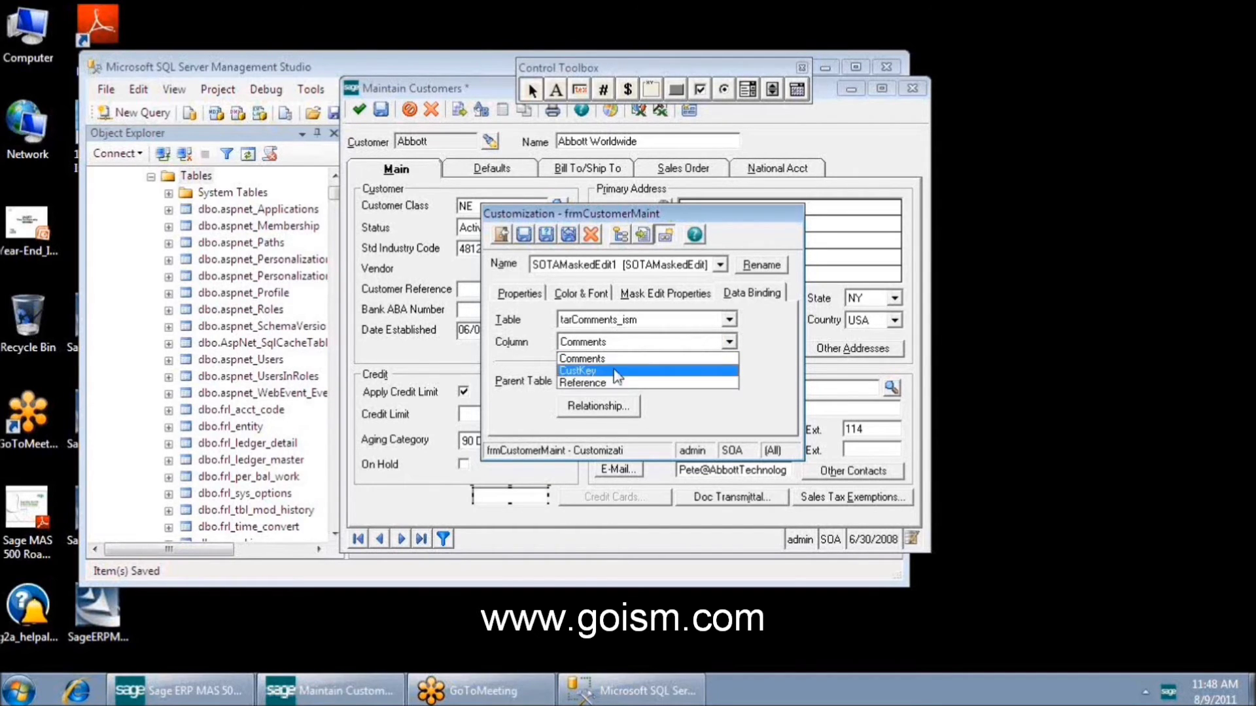
click(613, 359)
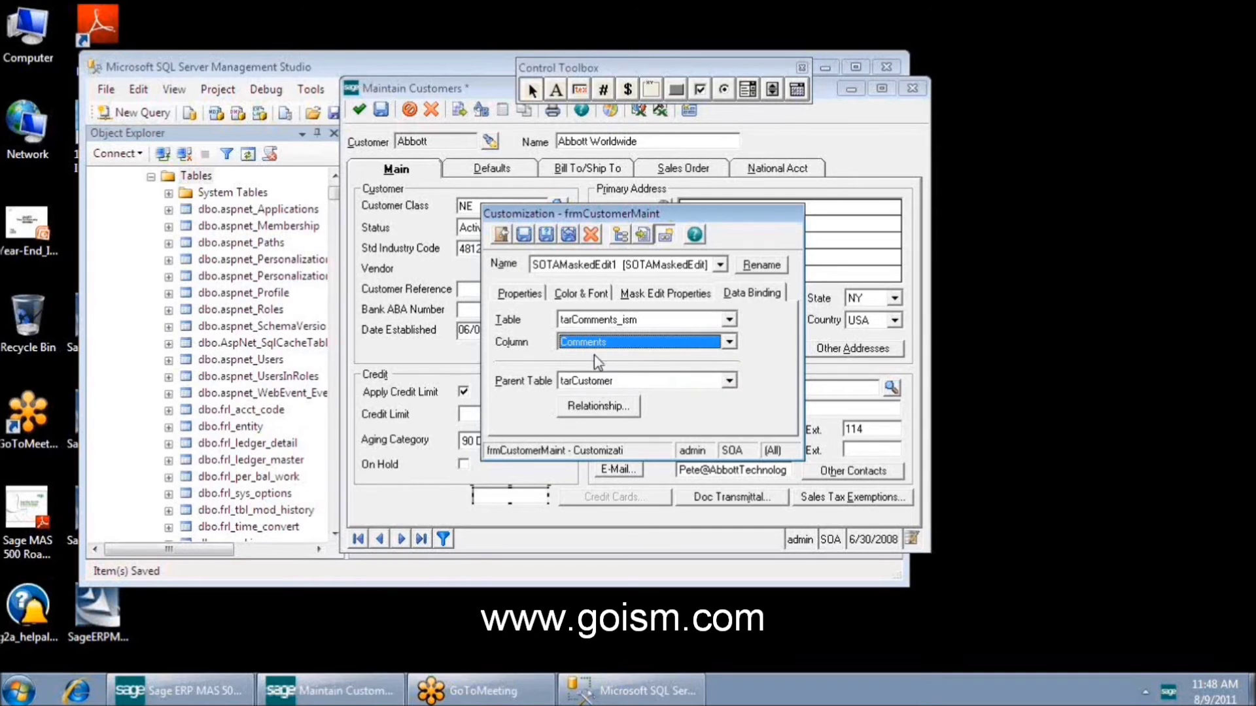
- Relate tarComments_ism to the parent table tarCustomer by linking their CustKey columns, and accept the relationship
click(592, 409)
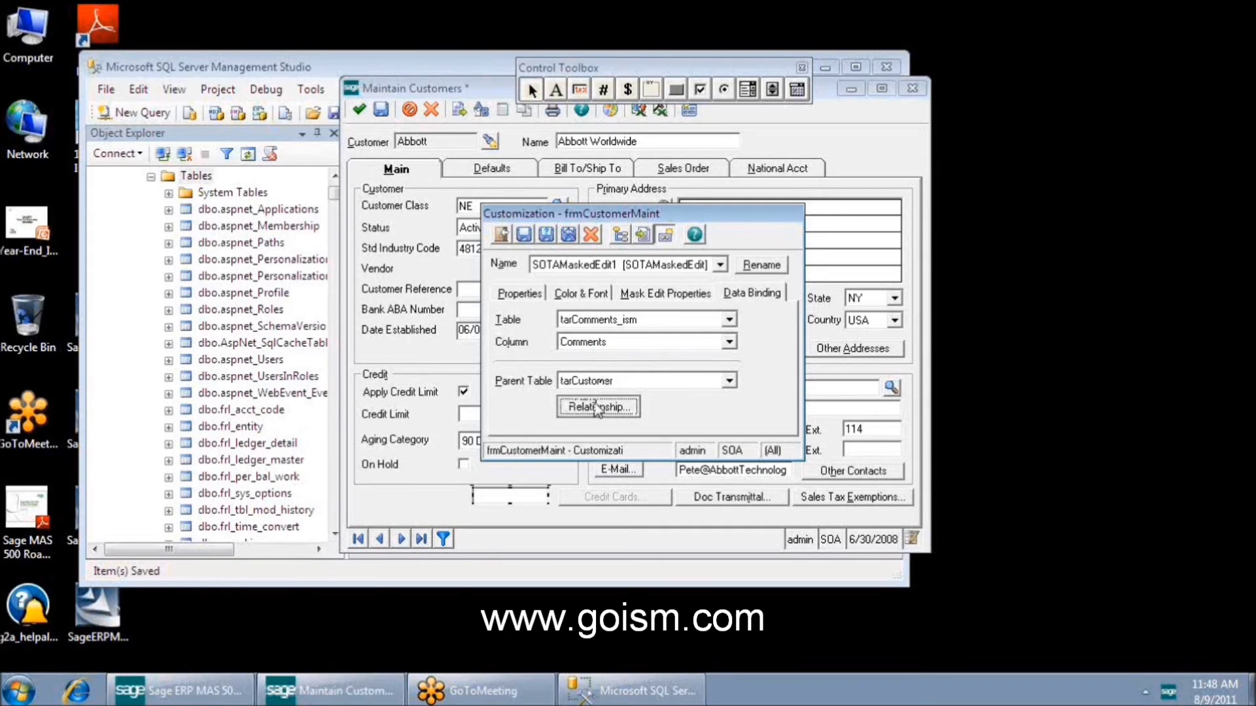
click(596, 408)
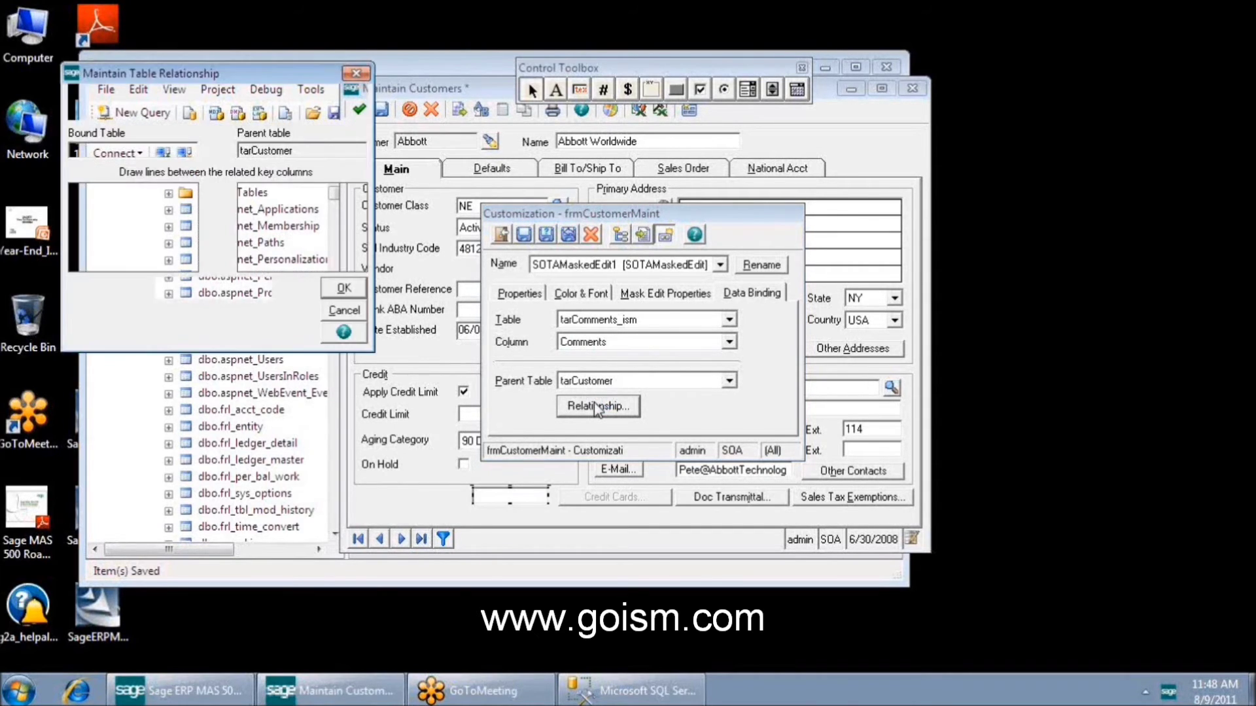
drag(115, 190, 258, 195)
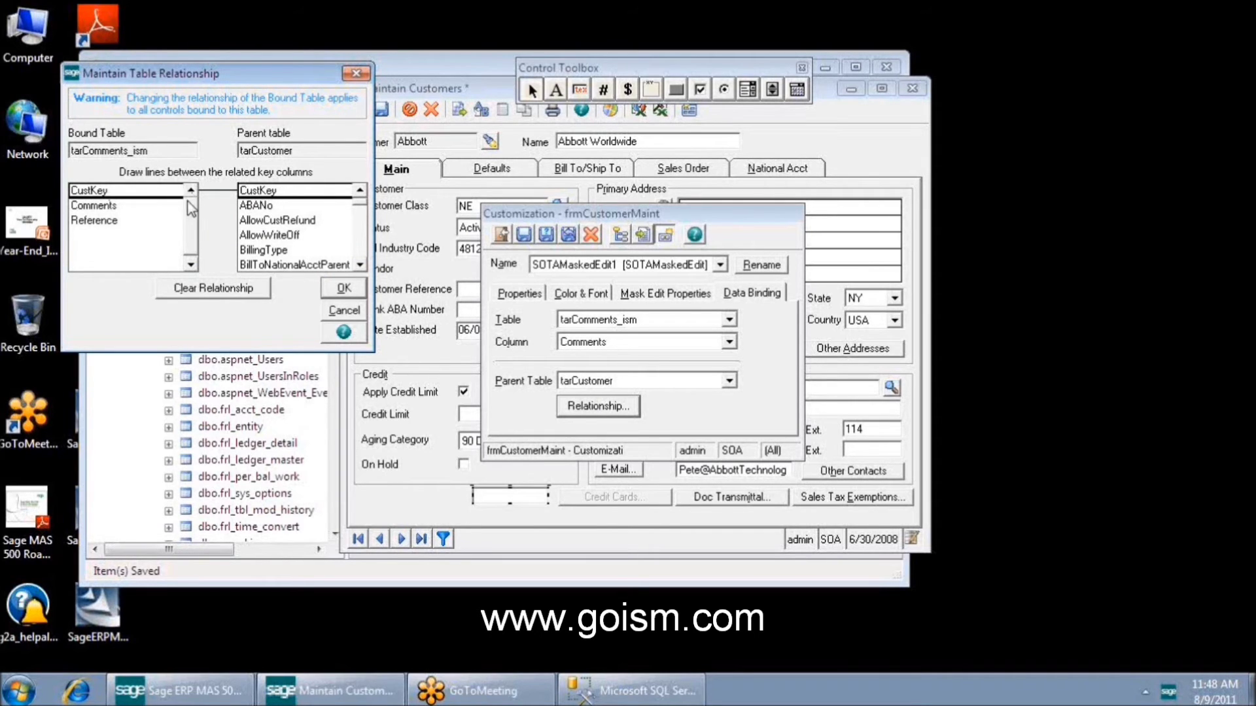
click(343, 288)
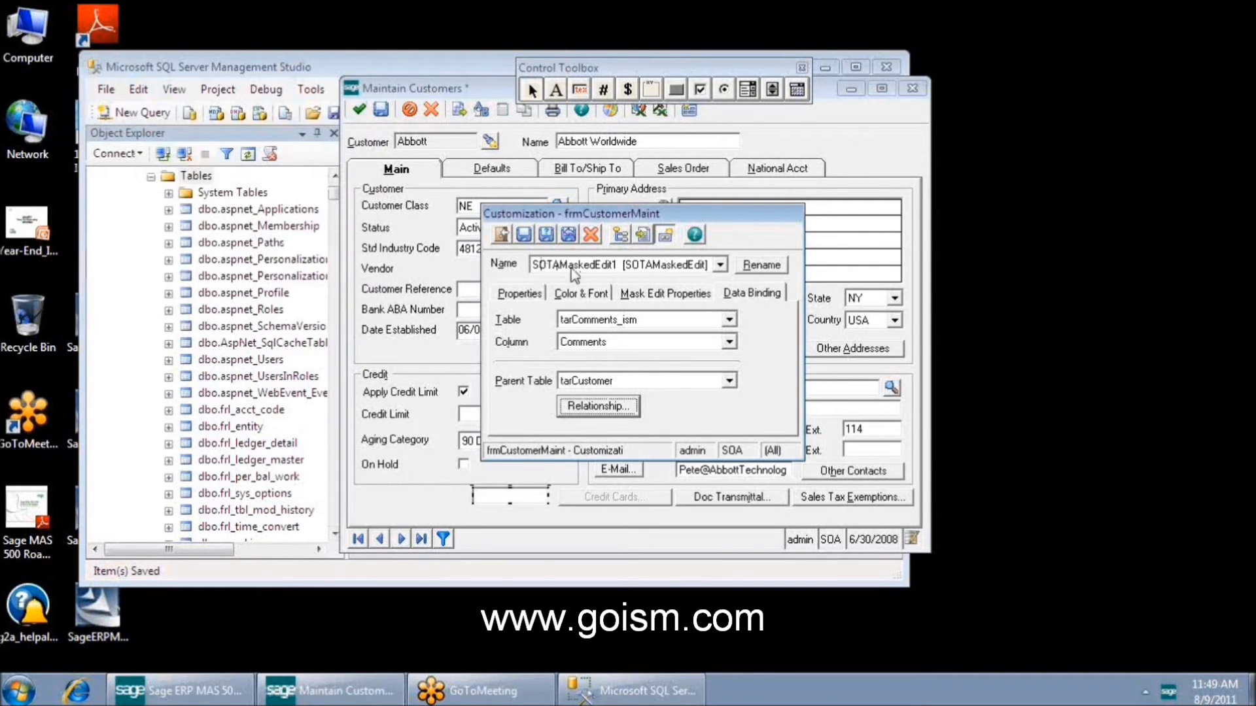
- Add a label captioned Comments beside the new text box, then save and close the form customization
click(558, 90)
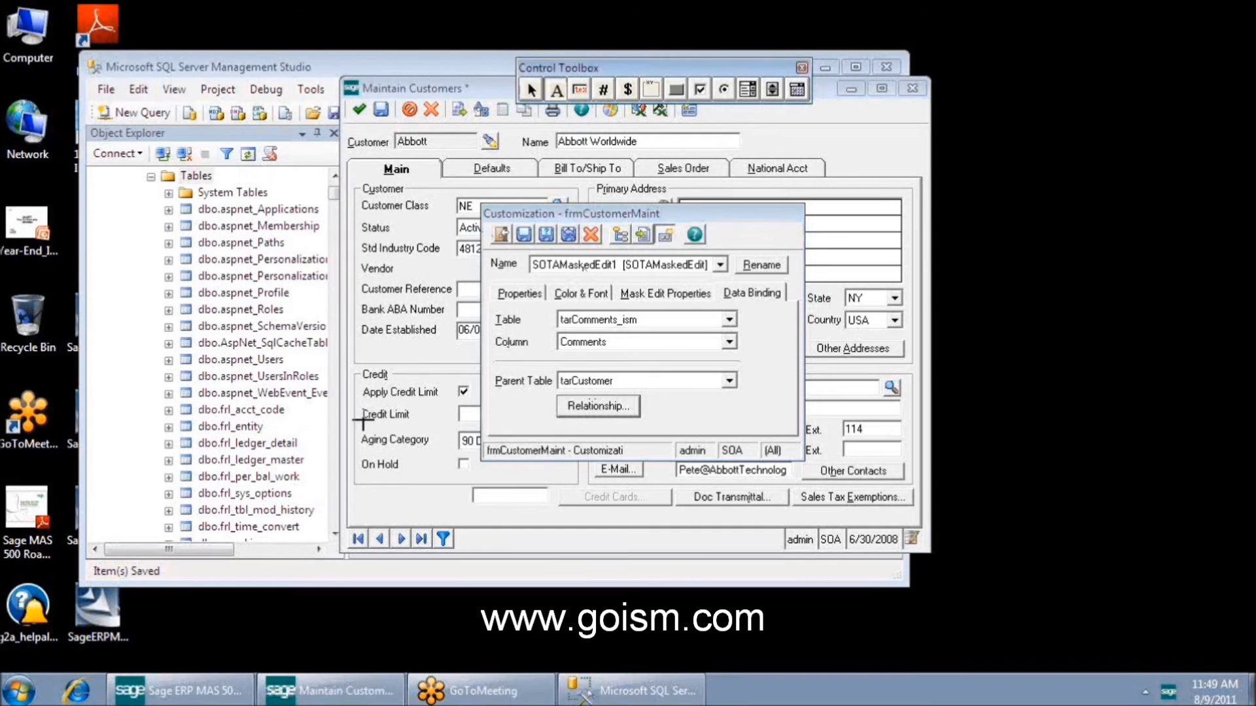
click(367, 488)
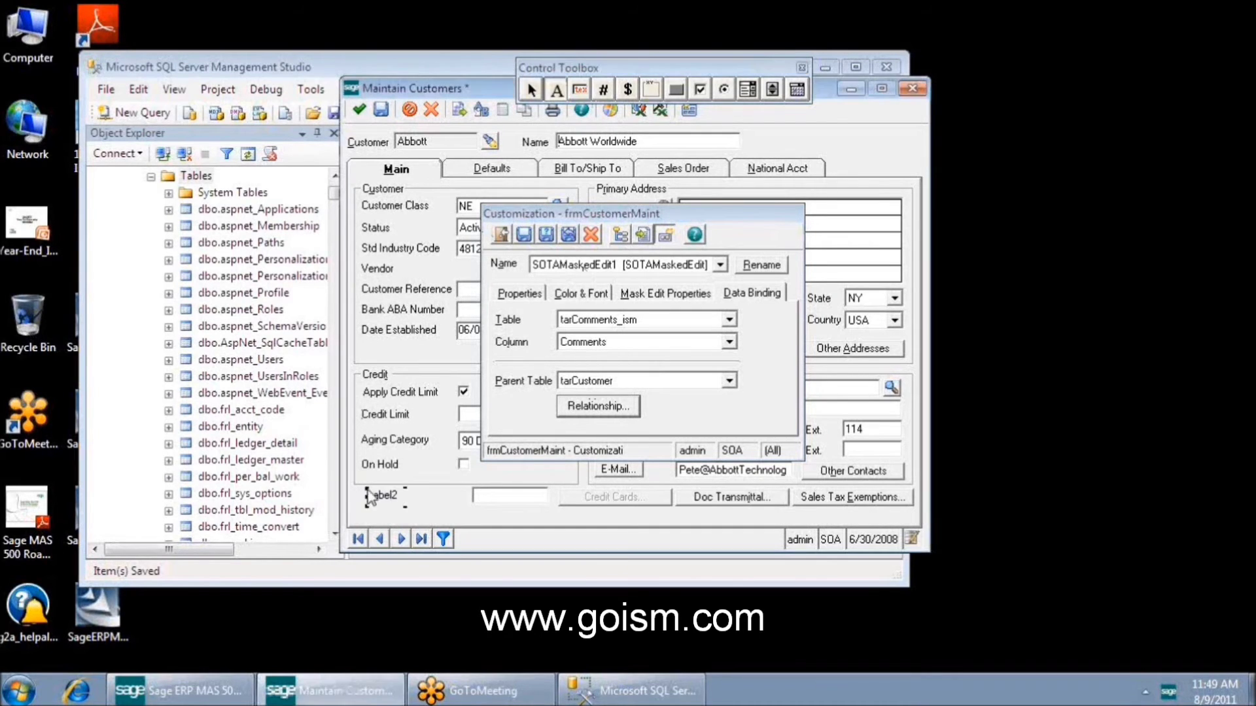
click(533, 292)
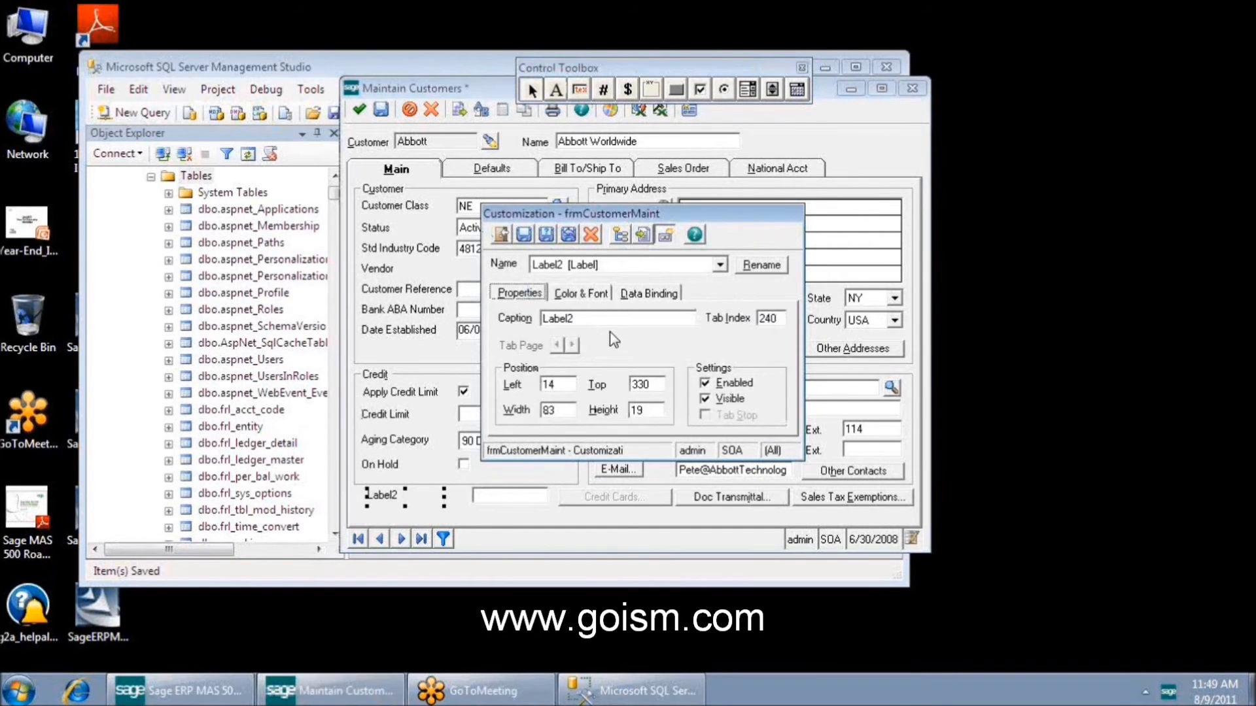
double_click(607, 318)
text(Cir)
key(BackSpace)
text(ommebr)
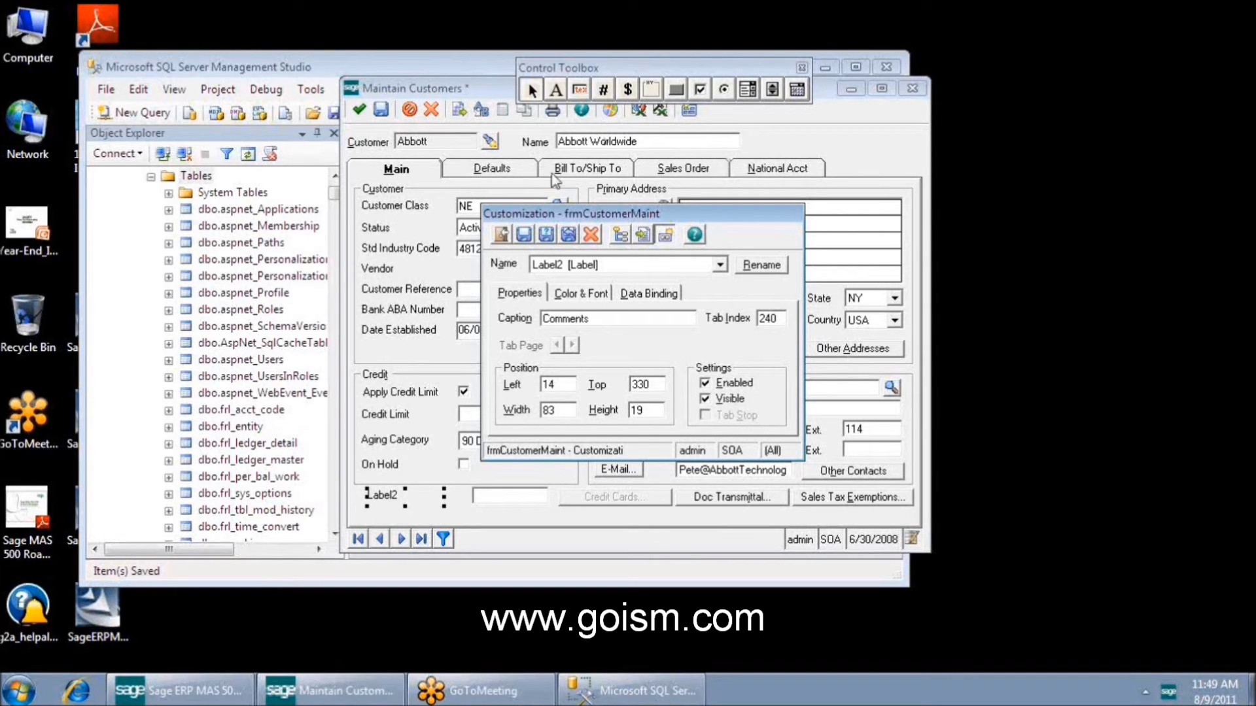
click(523, 234)
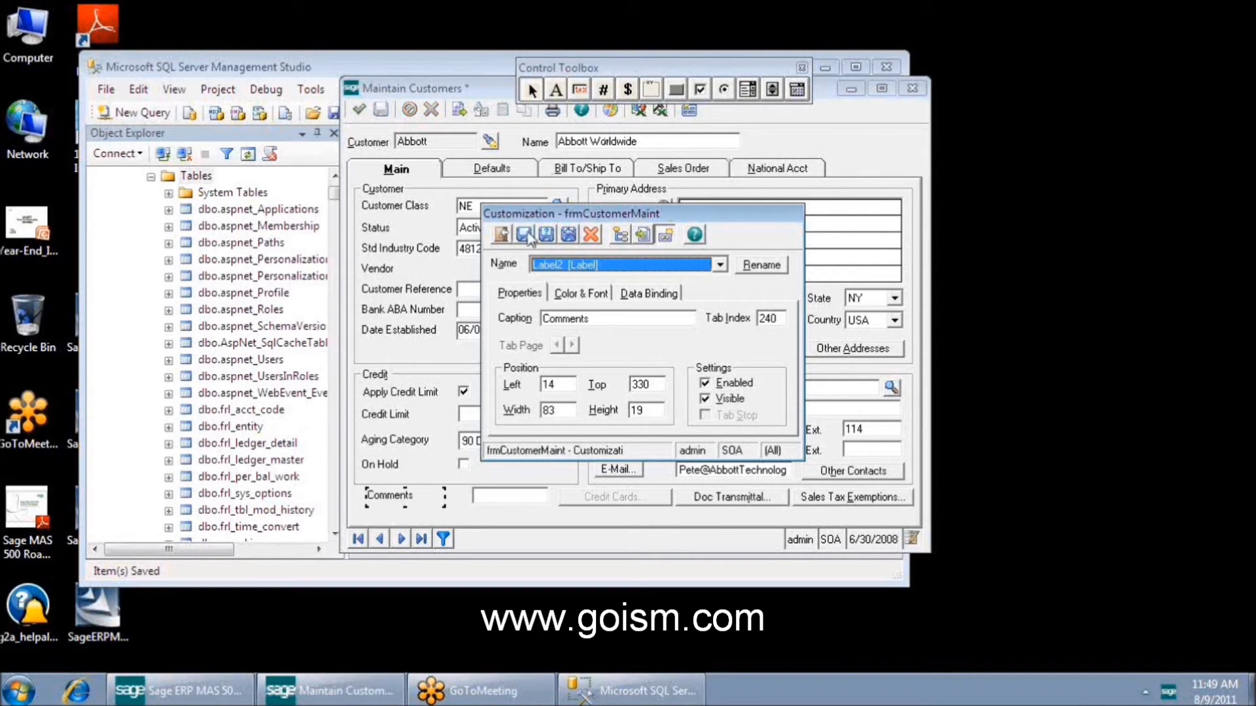
click(505, 236)
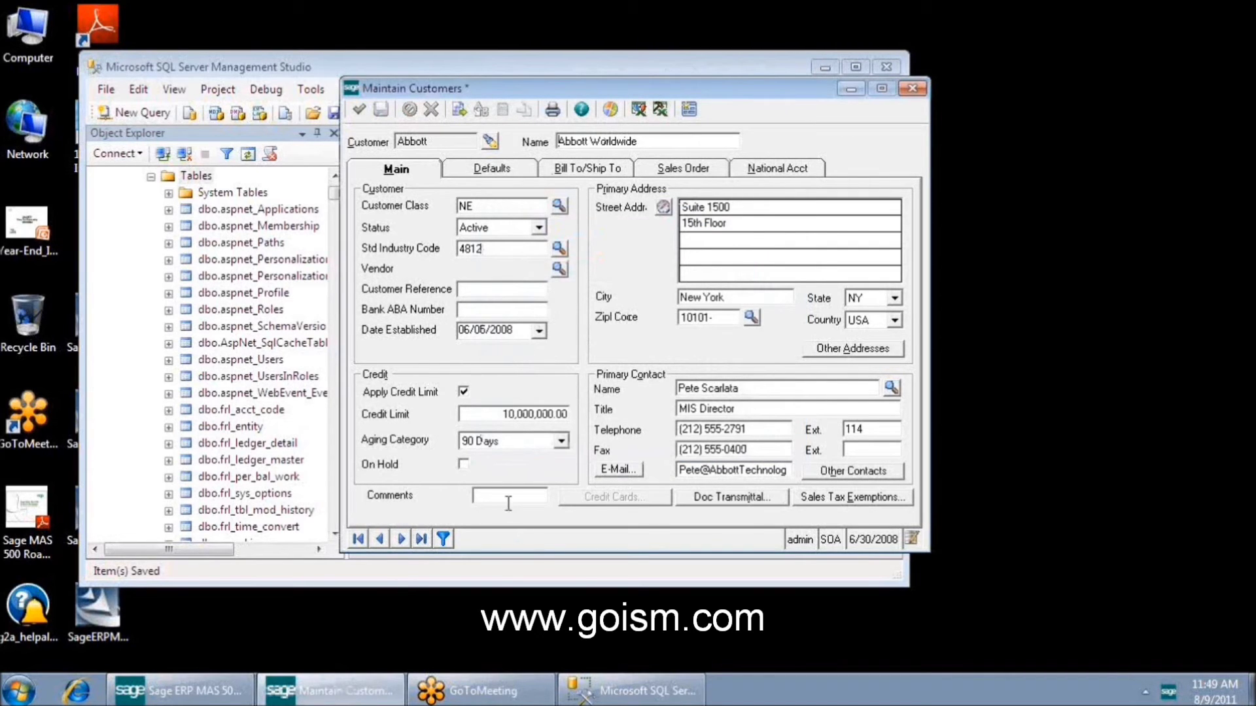
- Test the new field by entering the comment "This is a really nice customer" and switching between the Defaults and Main pages
click(497, 174)
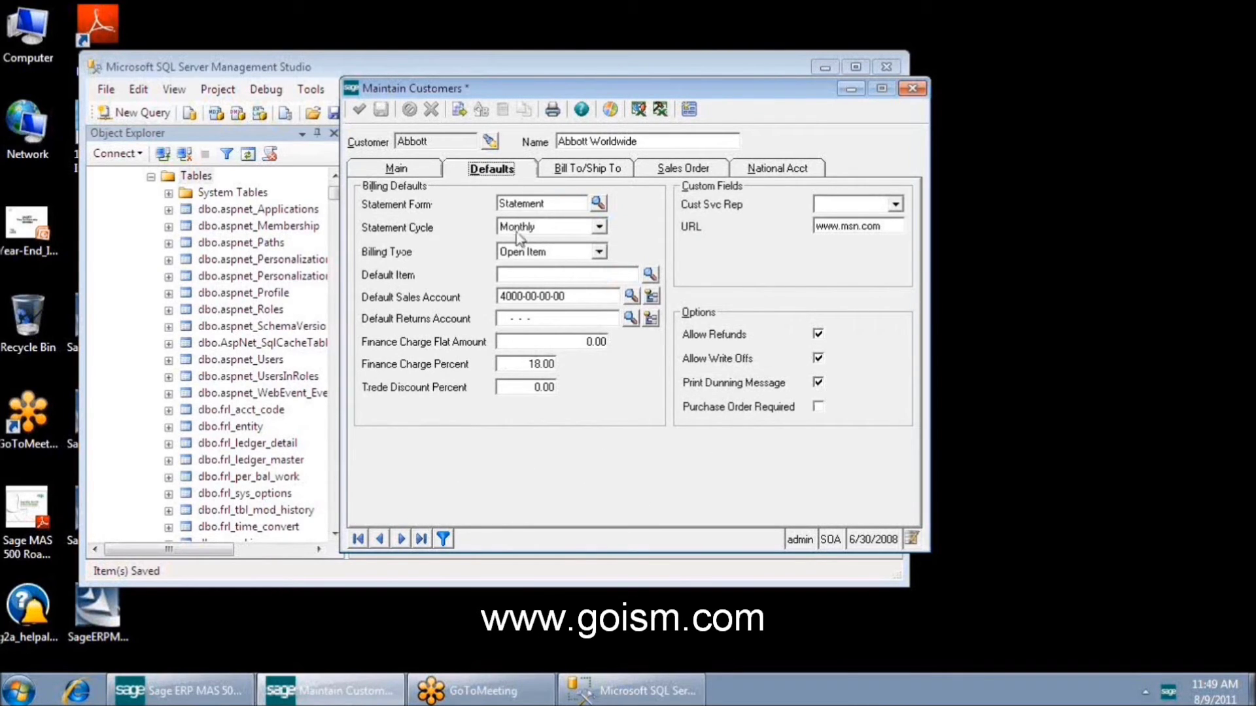
click(417, 167)
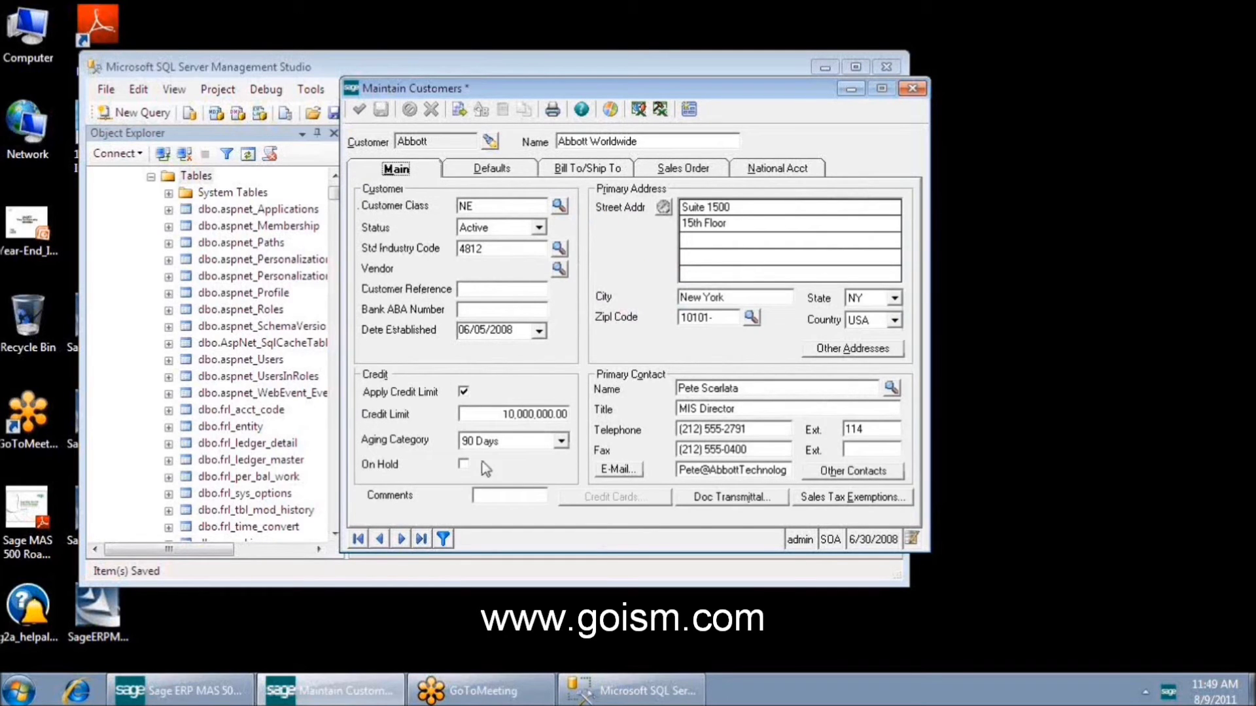
click(497, 497)
text(Th)
text(is is a really nice )
text(customer)
click(508, 169)
click(415, 167)
- Close Maintain Customers without saving the changes, and reopen it from the Accounts Receivable maintenance tasks
click(912, 88)
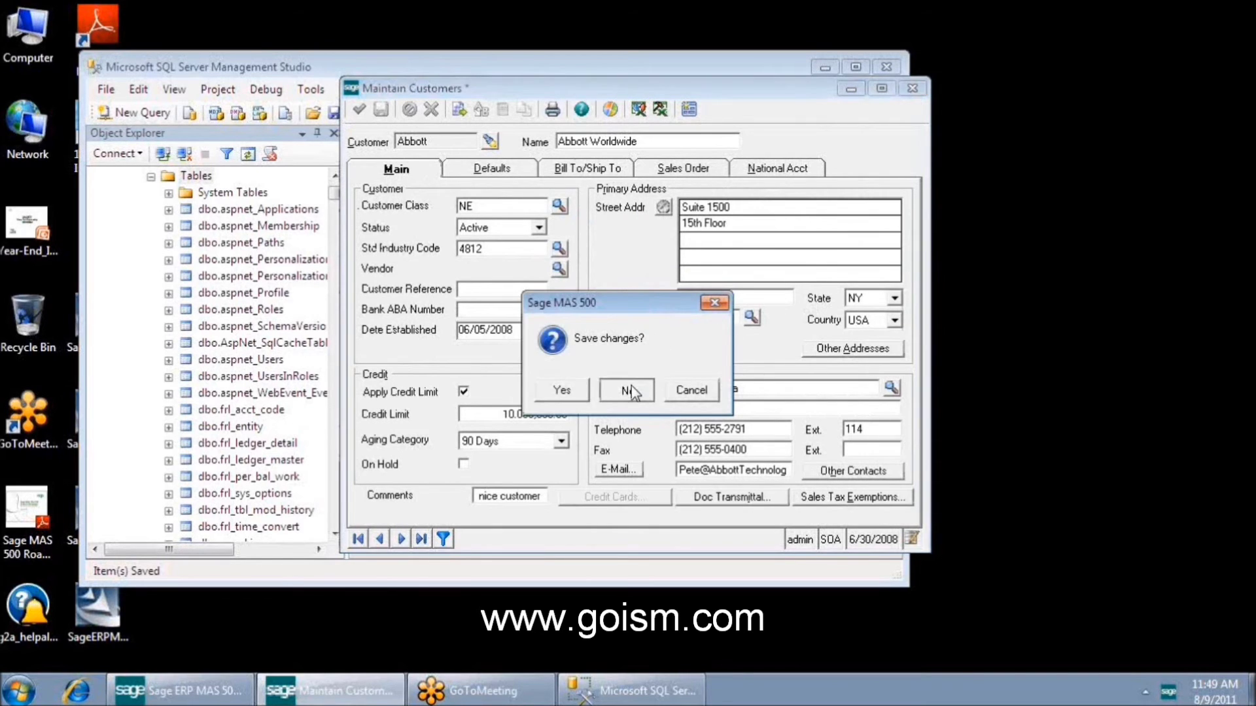
click(629, 387)
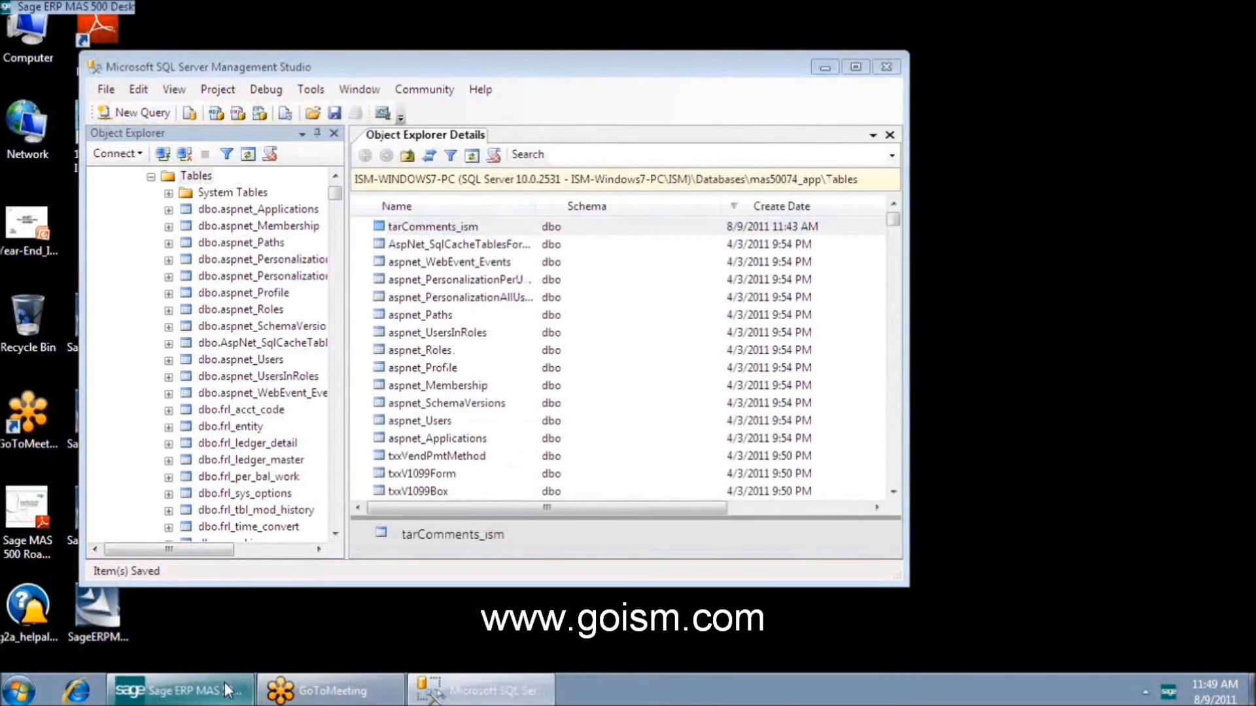
click(225, 684)
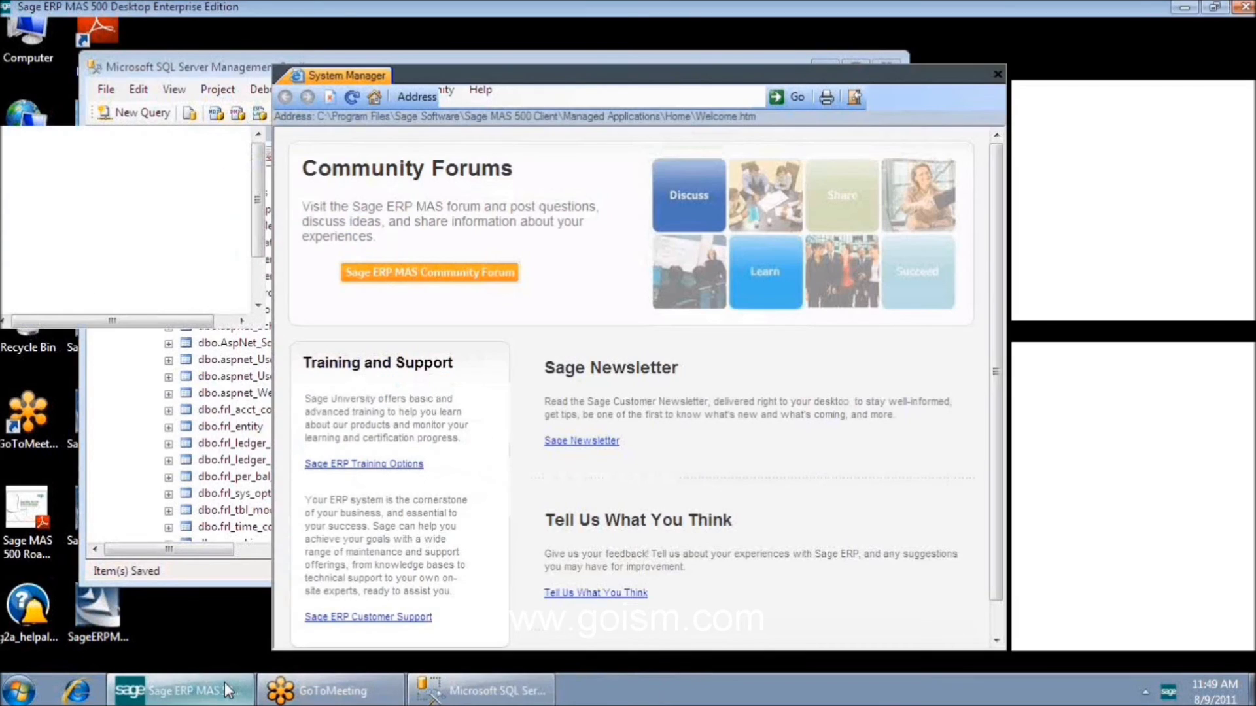
click(162, 507)
click(95, 148)
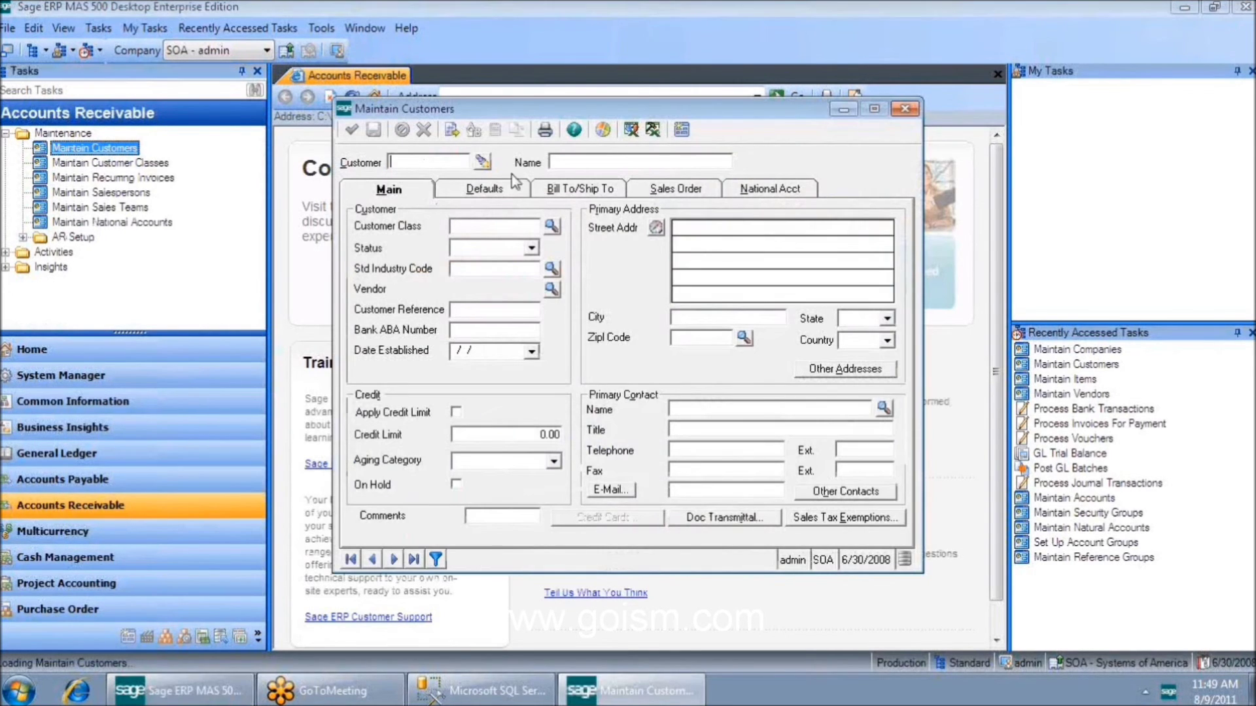
- Load customer Abbott, enter "This is a really nice customer" in Comments, and save the record
key(F3)
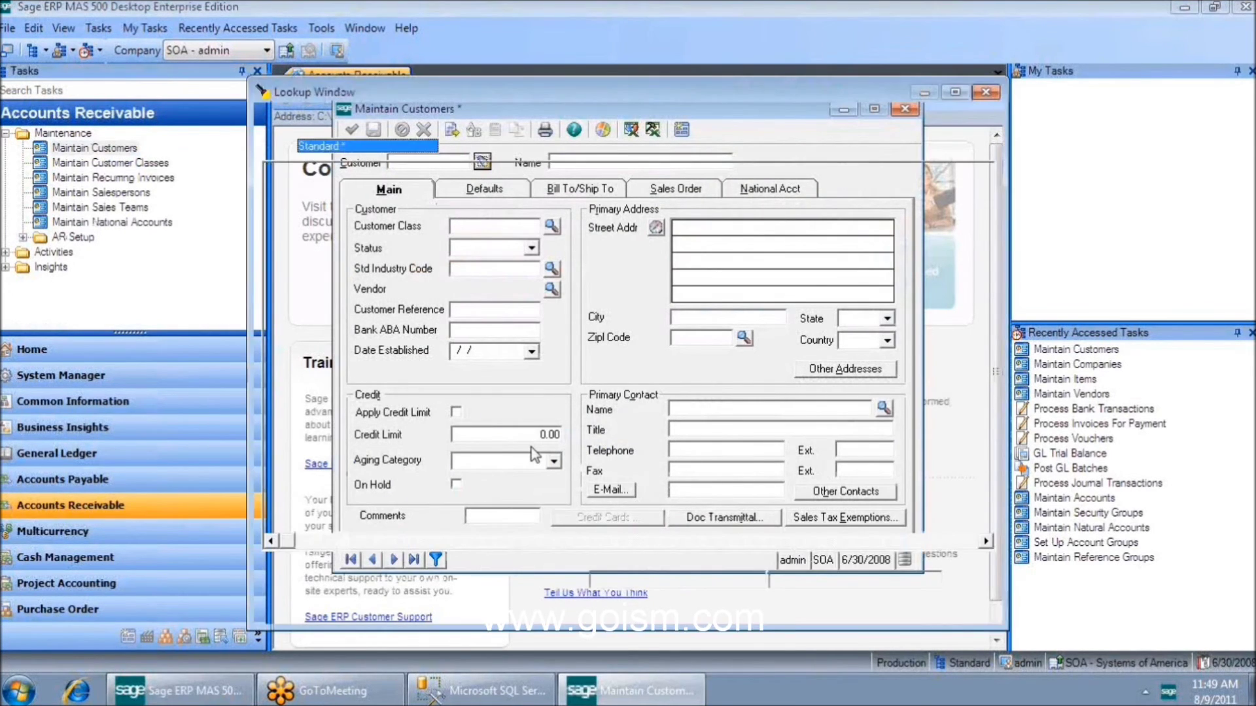
double_click(384, 335)
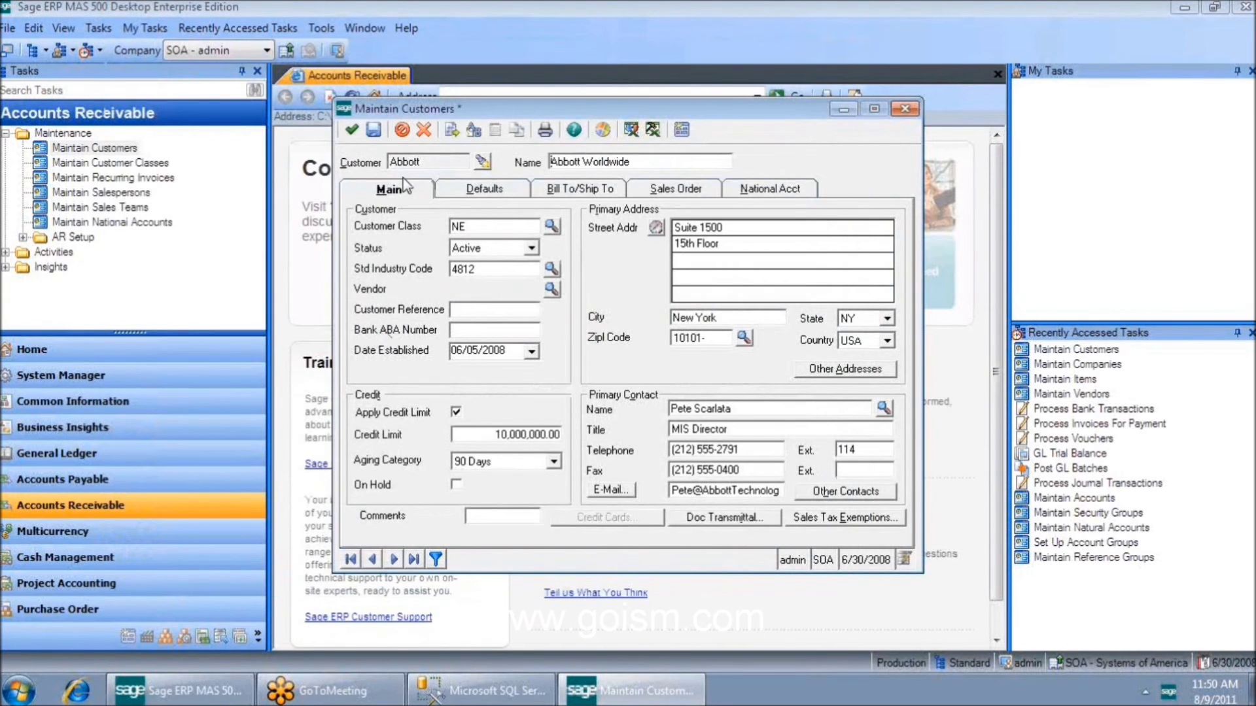
click(488, 516)
text(This is a)
text( really)
text( nice customer)
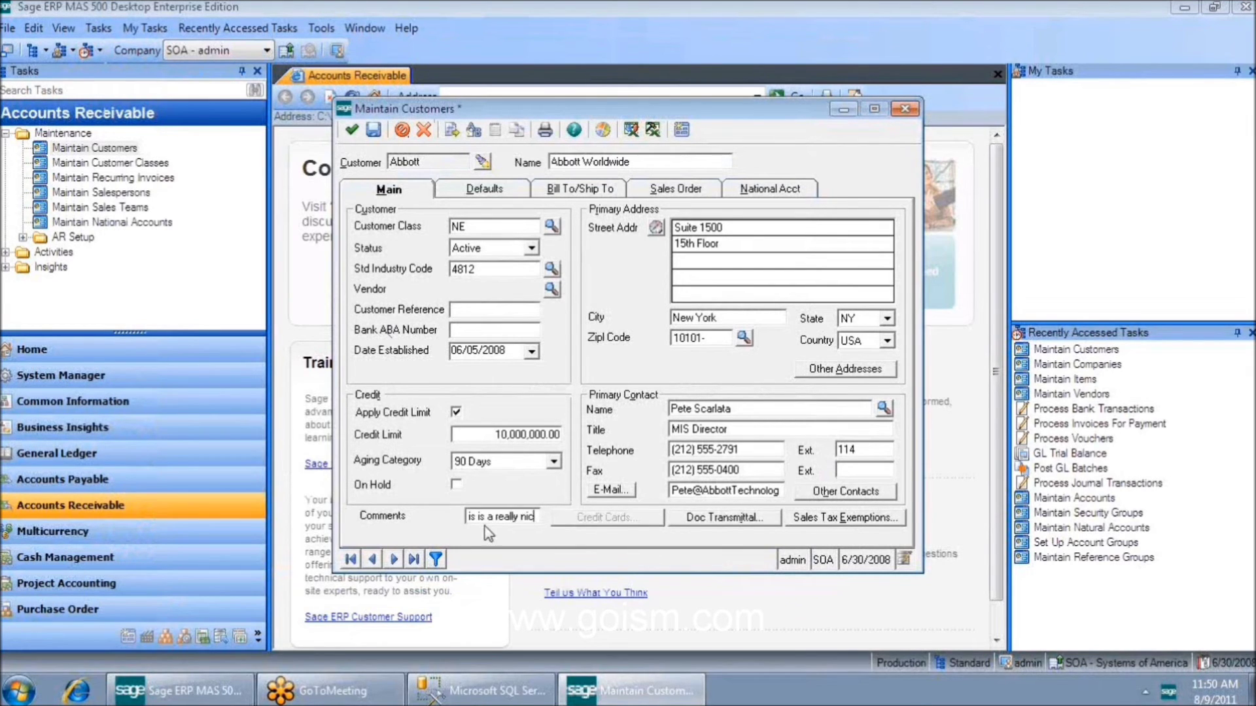
click(374, 129)
- Look up customer Aldebrn, enter ":(" as its comment, and page back to Abbott and forward again to compare the comments
click(484, 163)
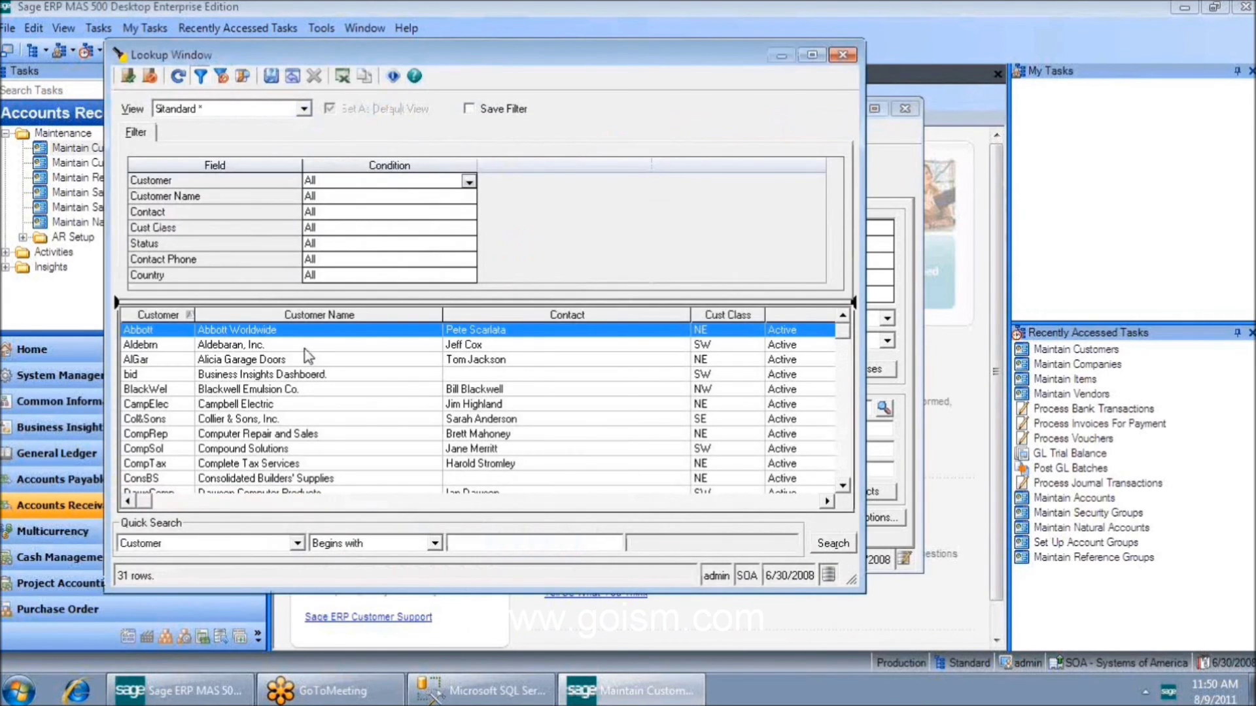
double_click(322, 353)
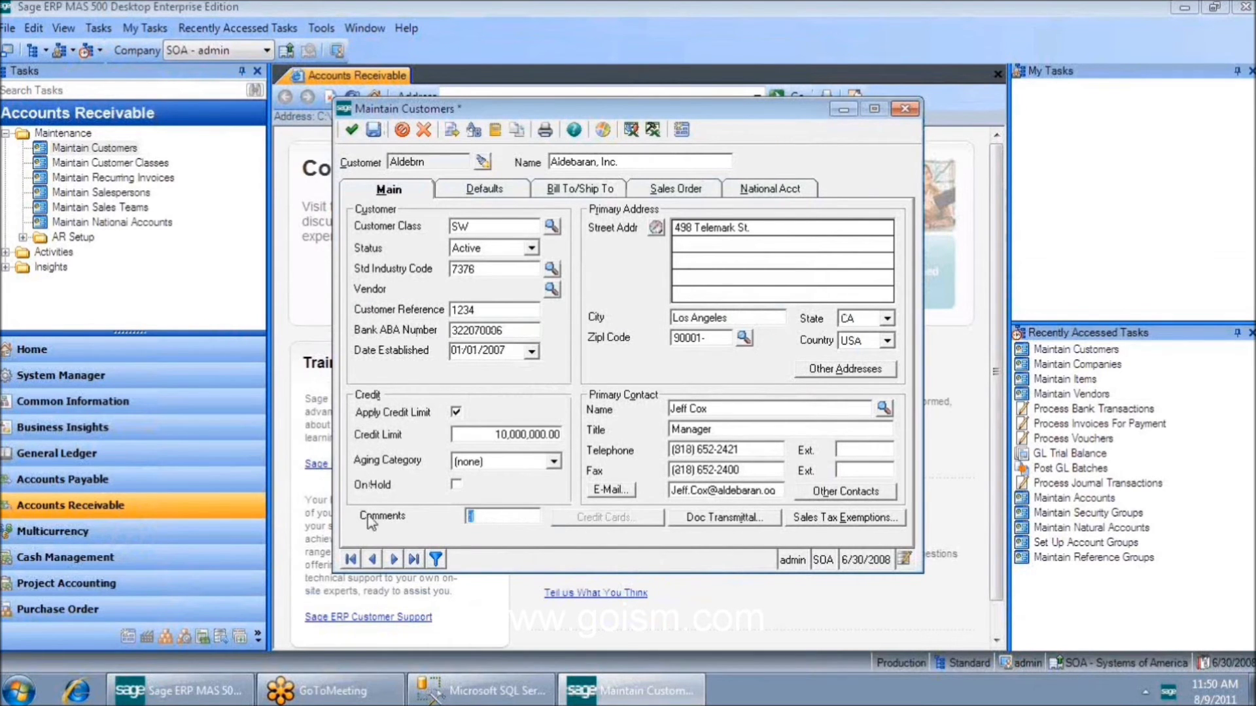
click(371, 559)
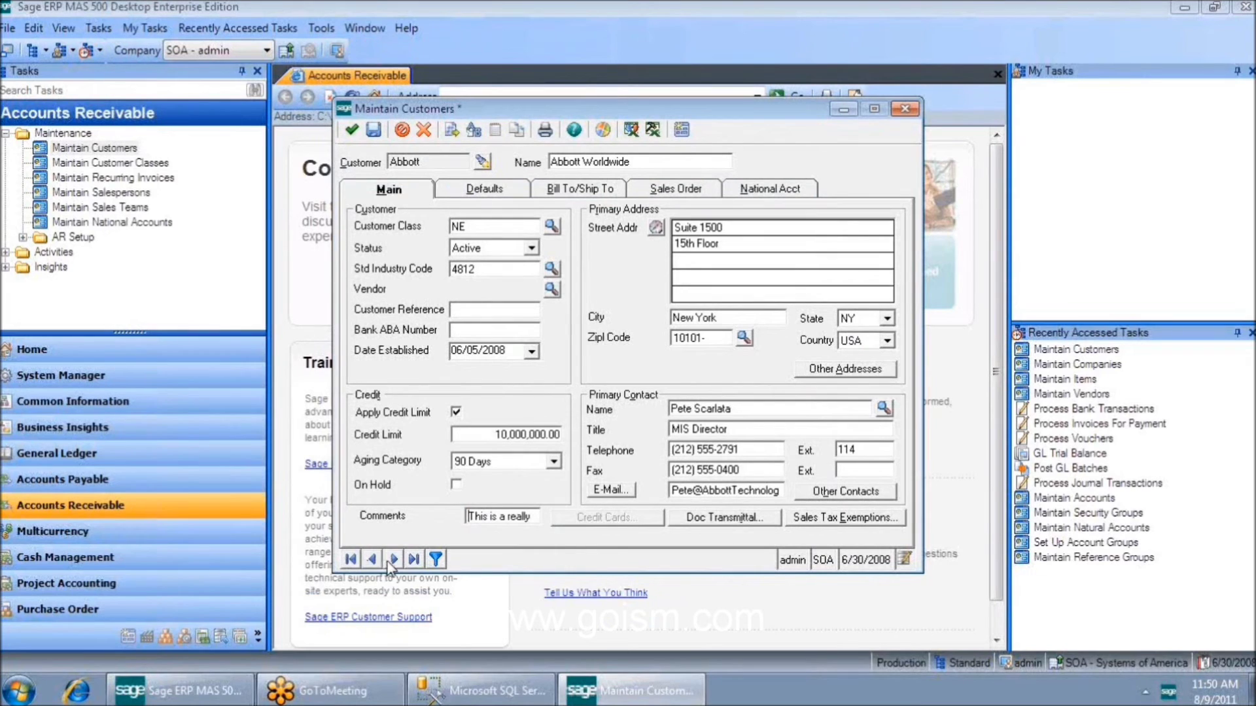
click(393, 559)
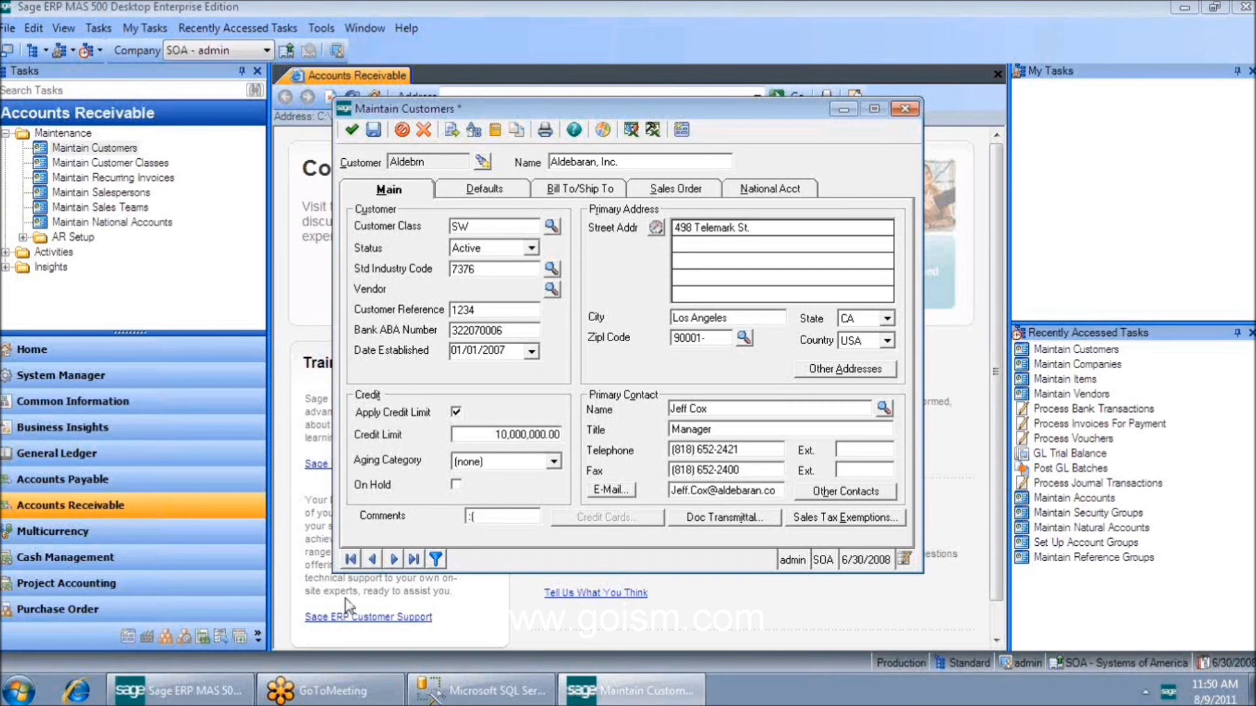
- Open Enter Invoices from the Accounts Receivable Process Invoices task and examine its Totals, Detail and Header pages
double_click(58, 255)
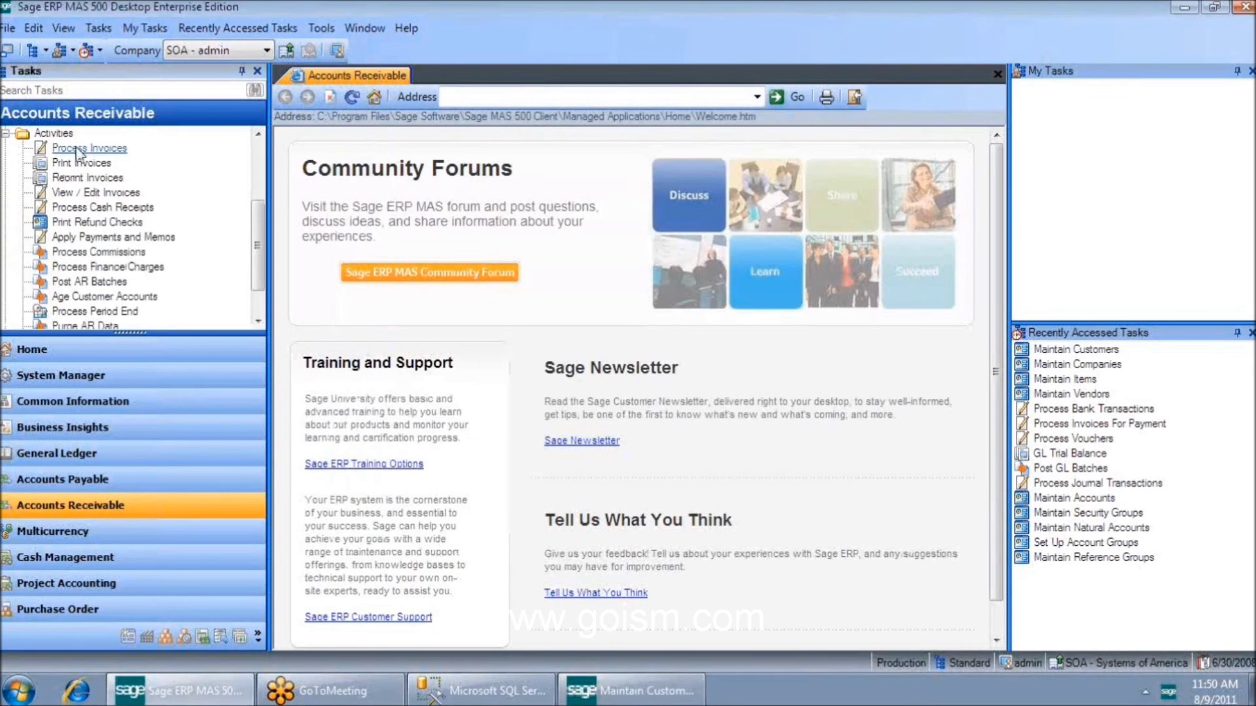
click(79, 149)
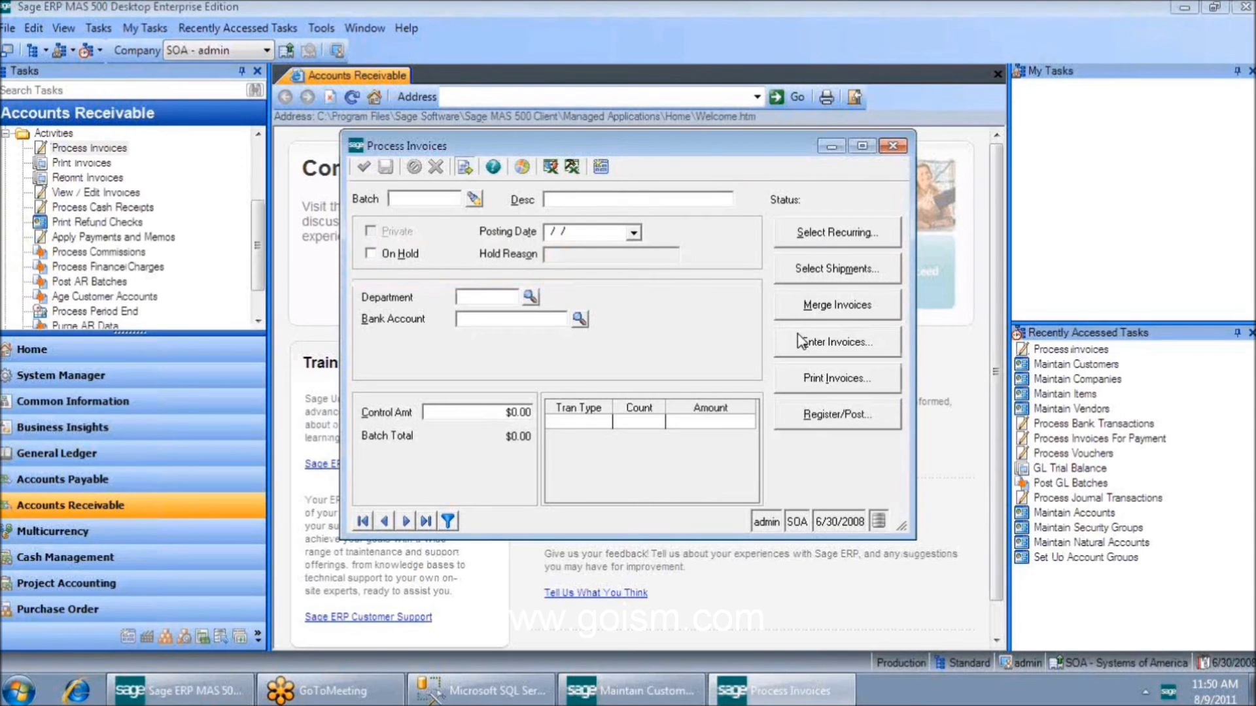
click(798, 336)
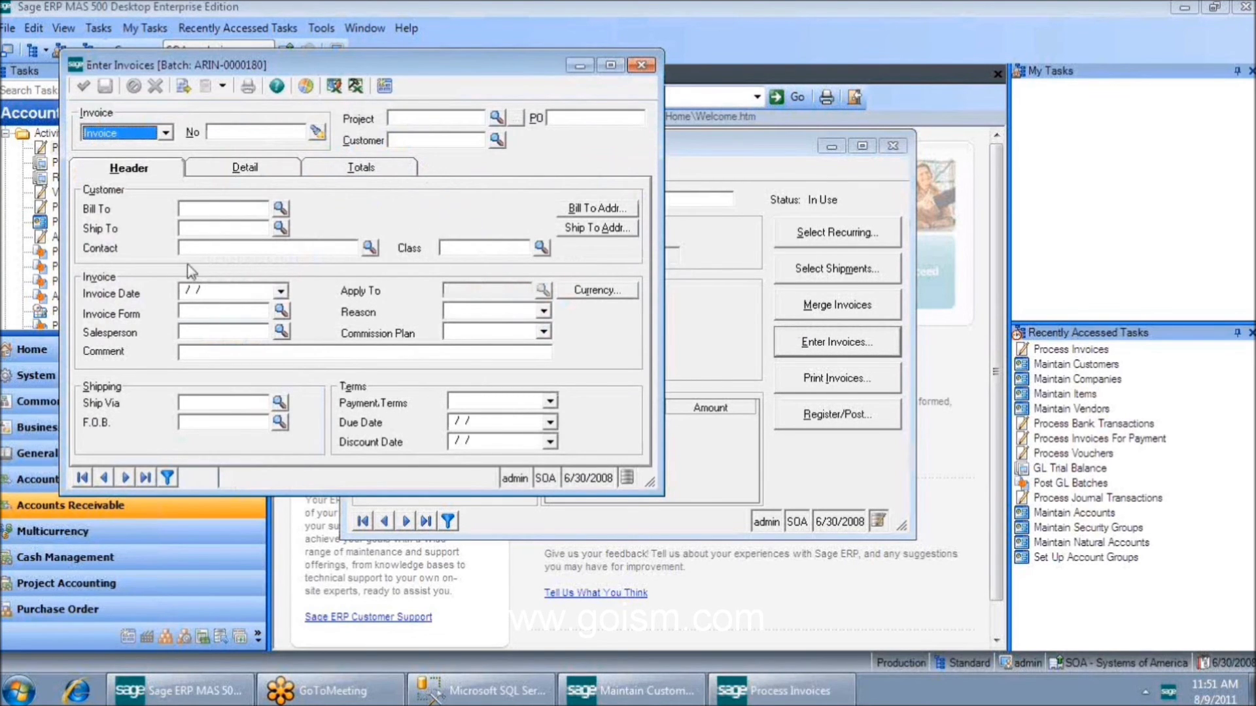
click(341, 170)
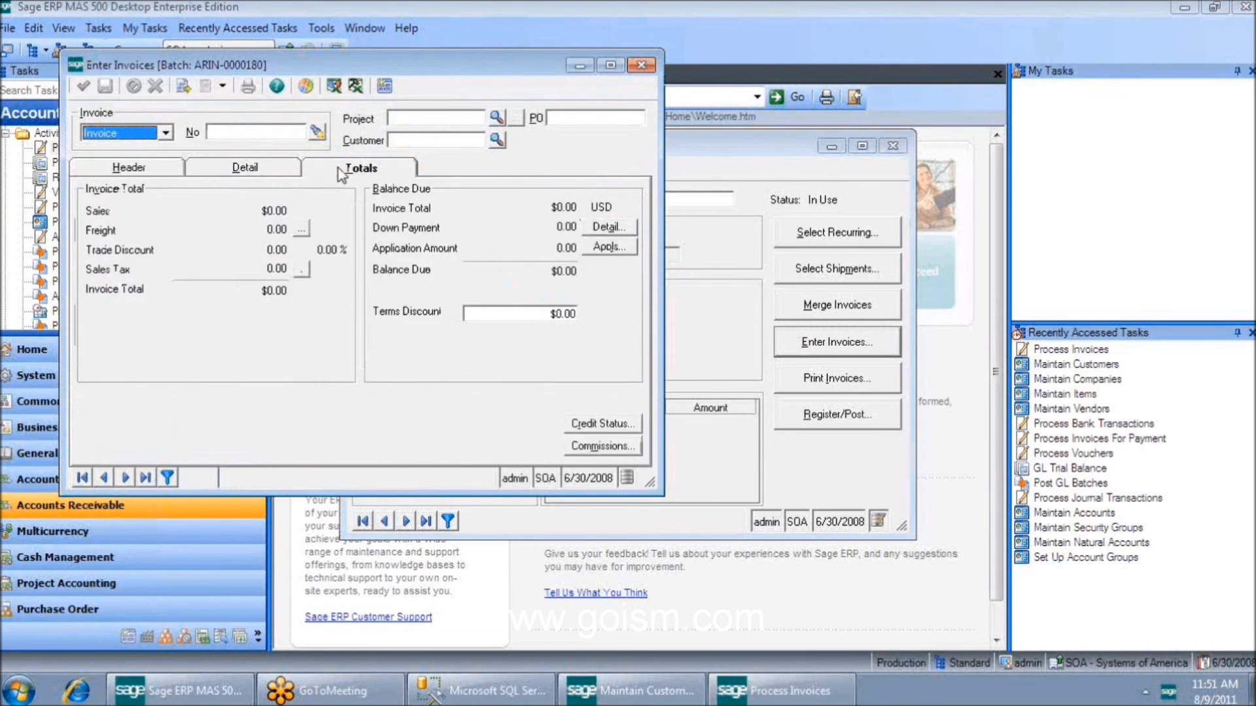
click(274, 171)
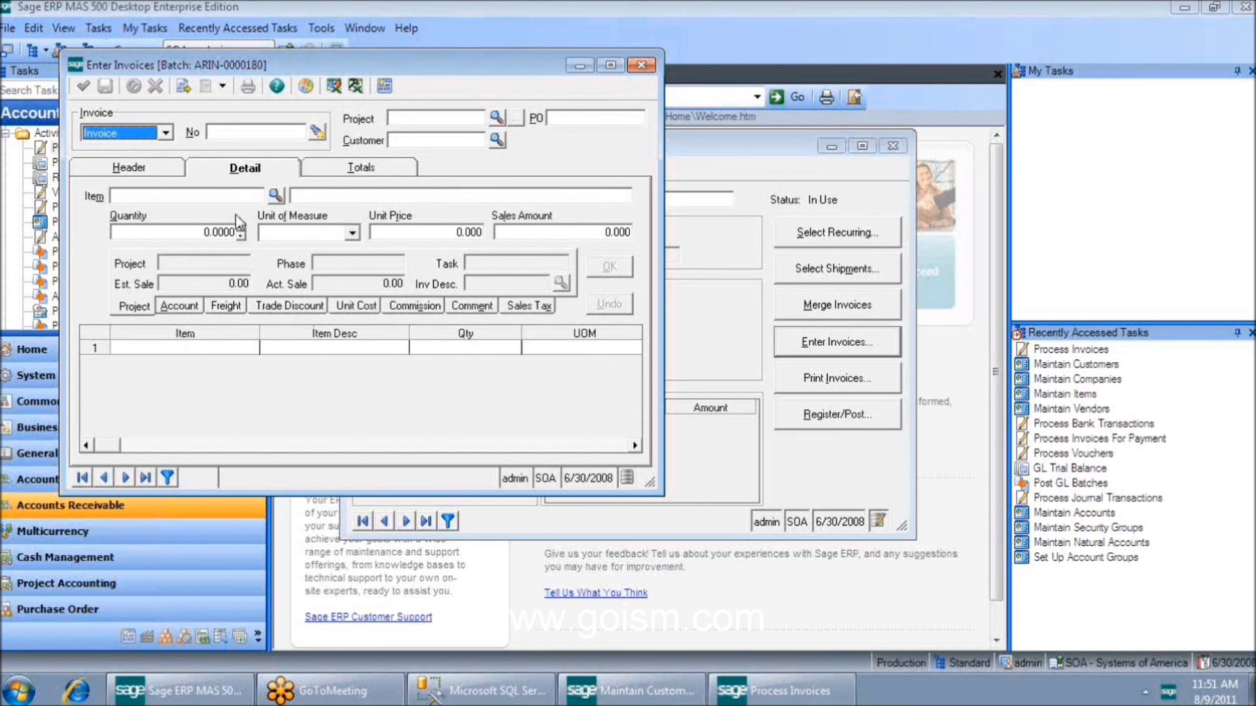
click(159, 171)
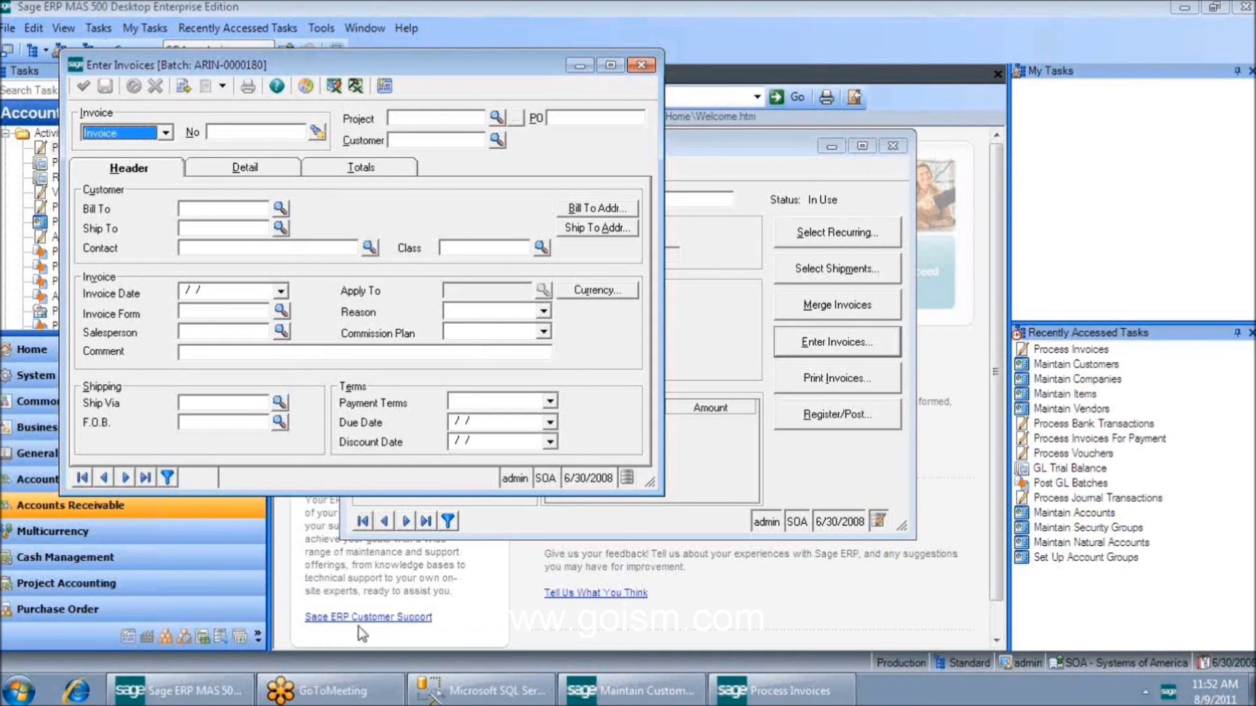
- Return to Maintain Customers, open its form customization, and set the form's width to 850
click(445, 692)
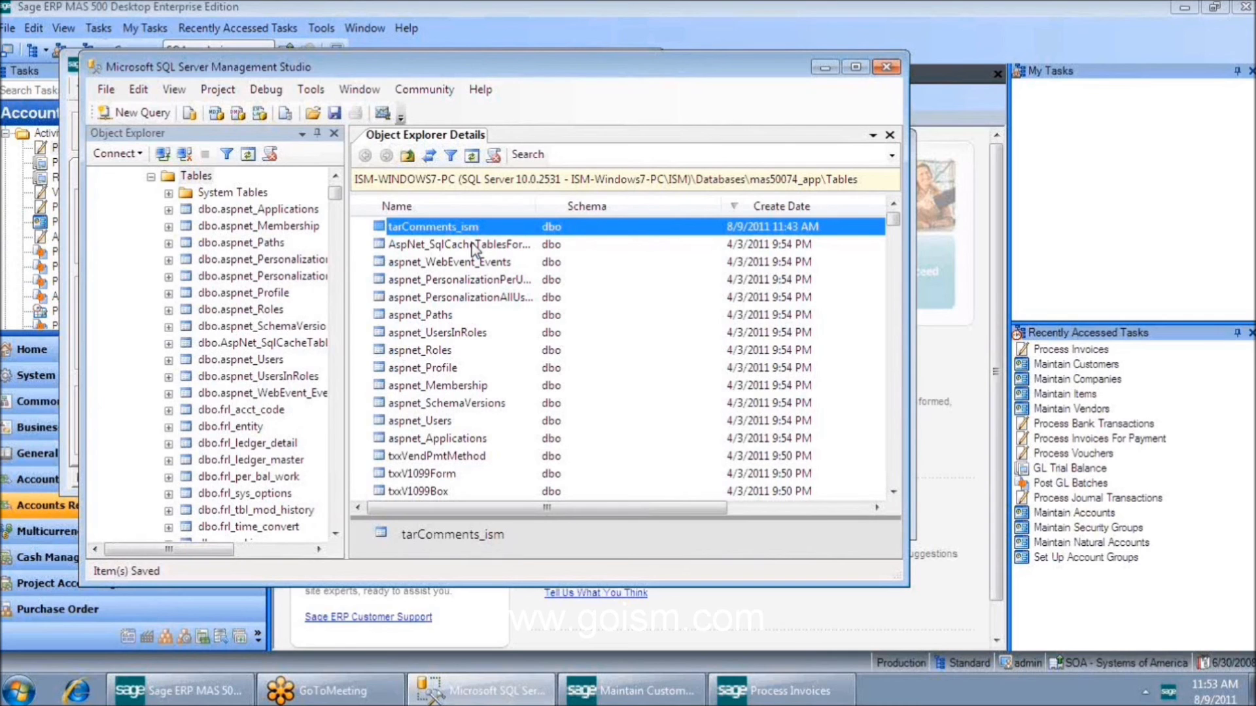
click(633, 693)
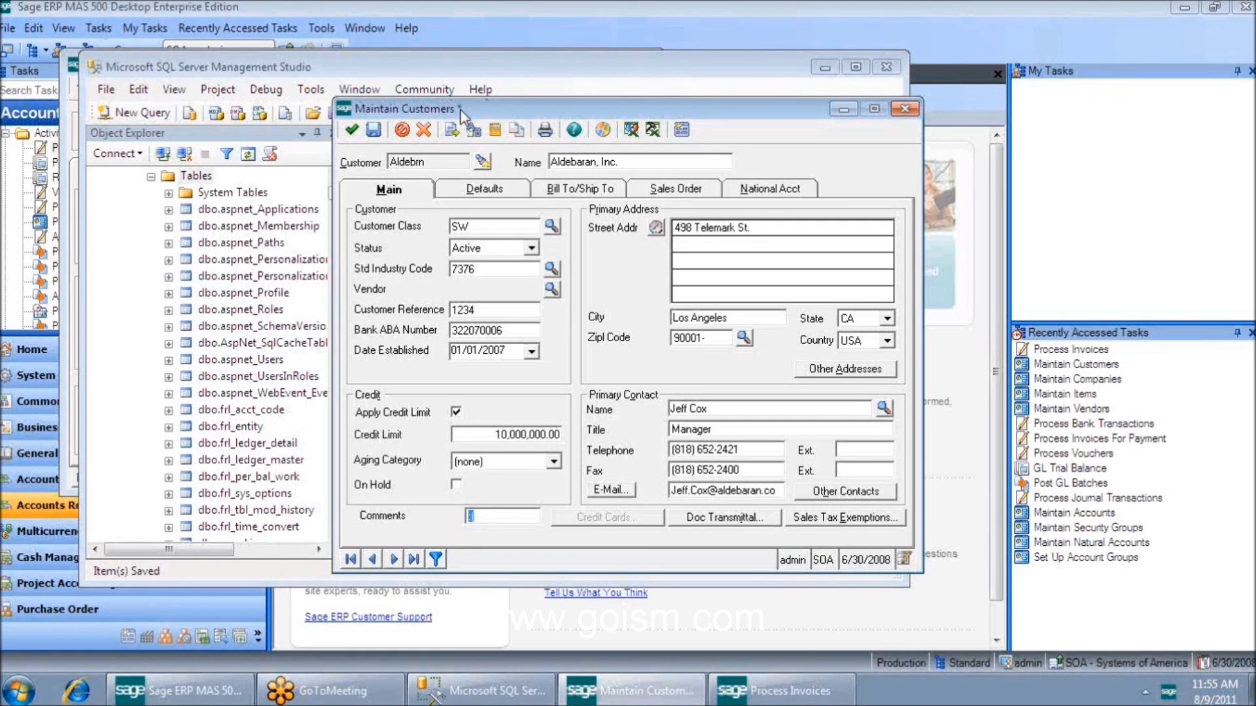
drag(563, 116, 453, 111)
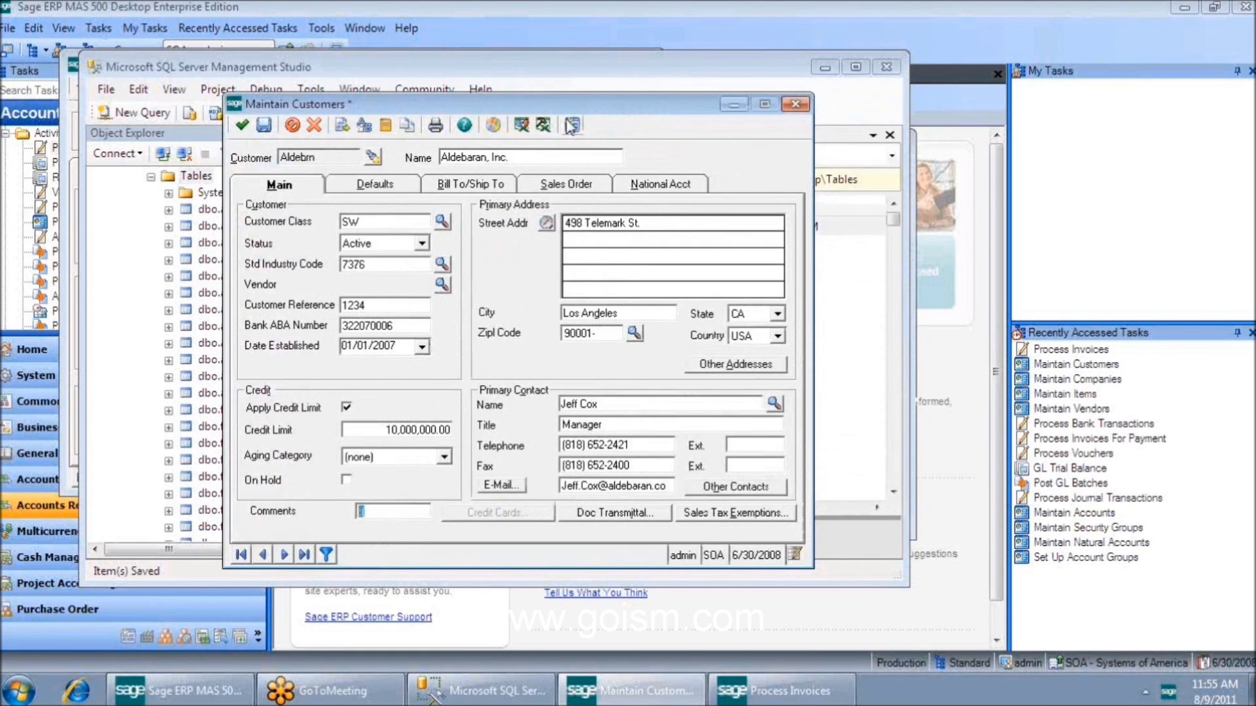
click(571, 126)
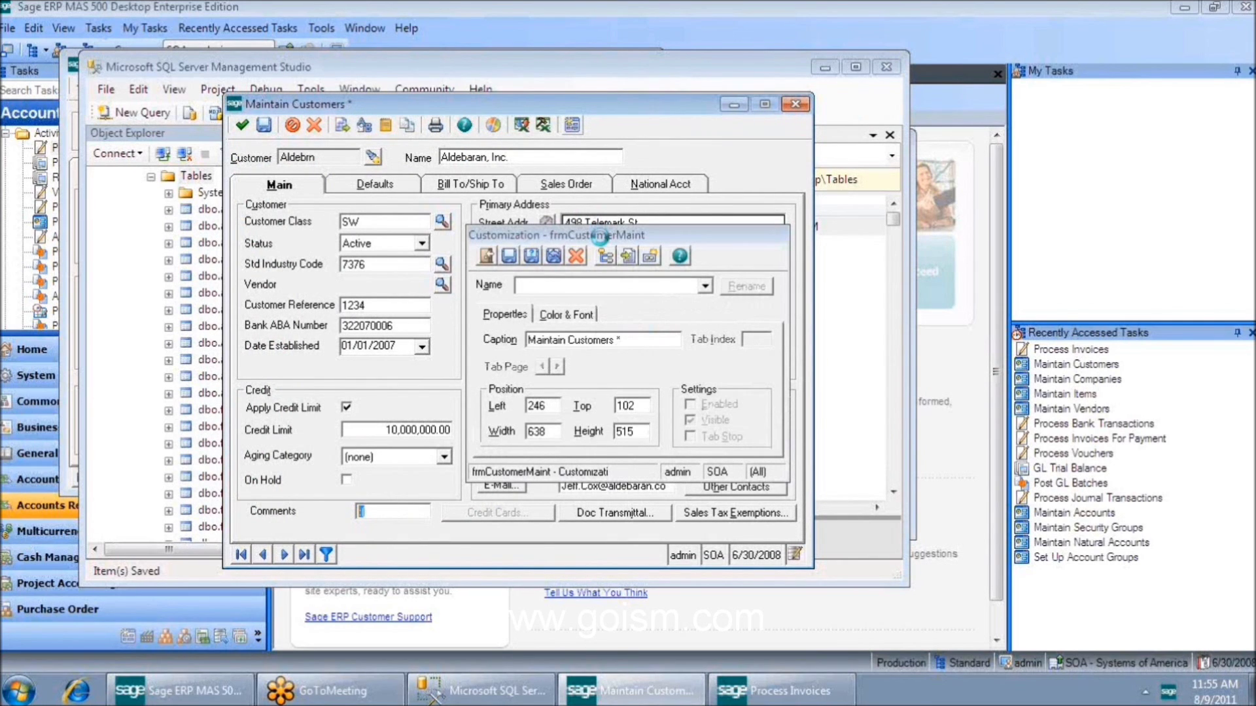
drag(602, 242, 945, 308)
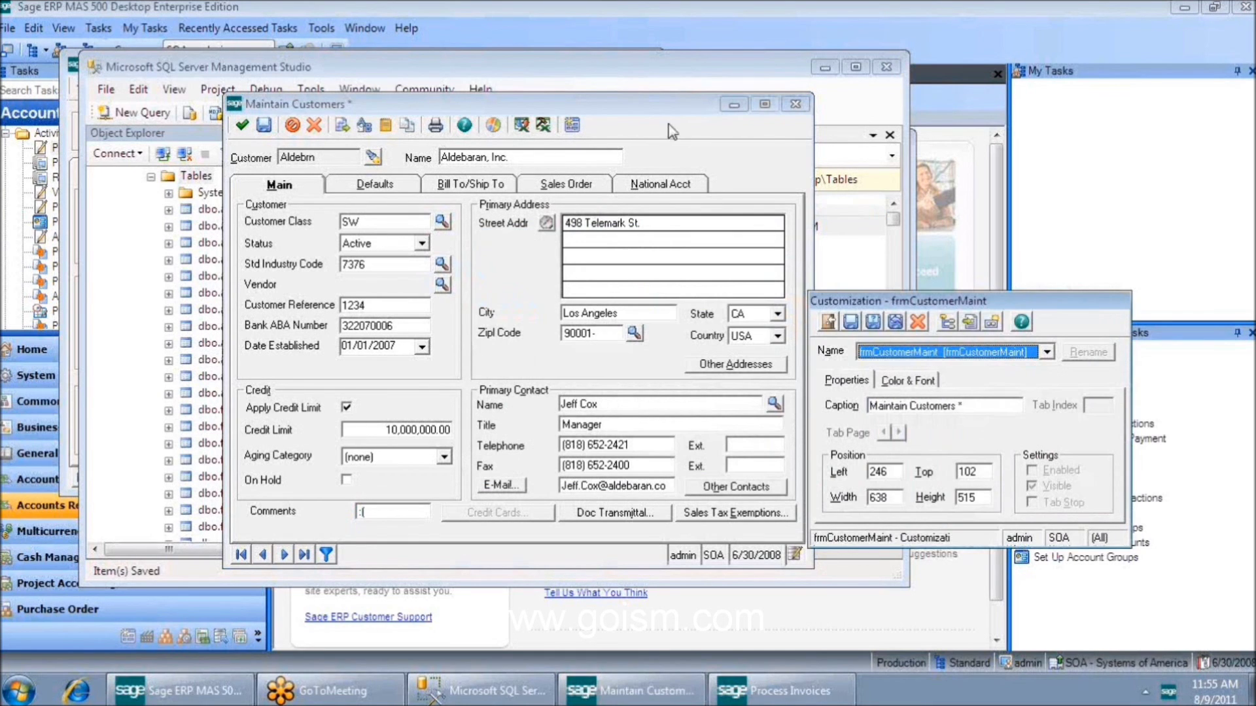
click(893, 498)
text(850)
key(Return)
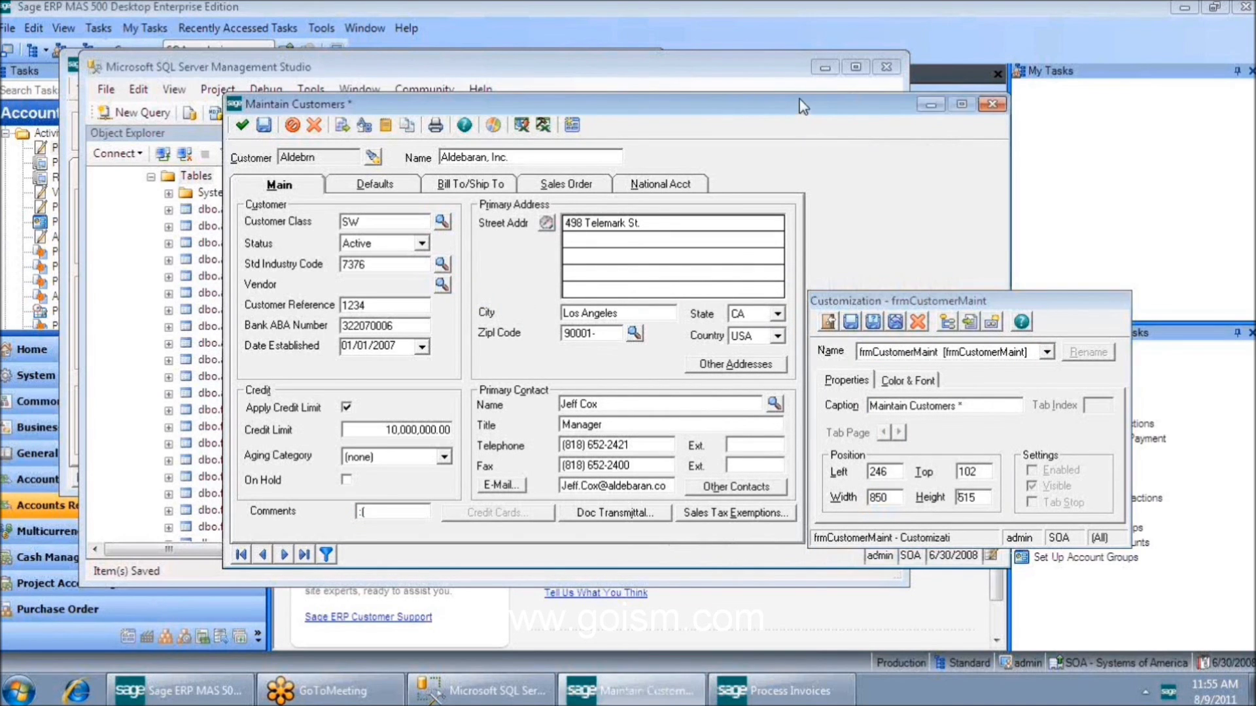
- Move the widened form to the screen's upper-left corner, save the customization, and close Maintain Customers
drag(799, 100, 586, 29)
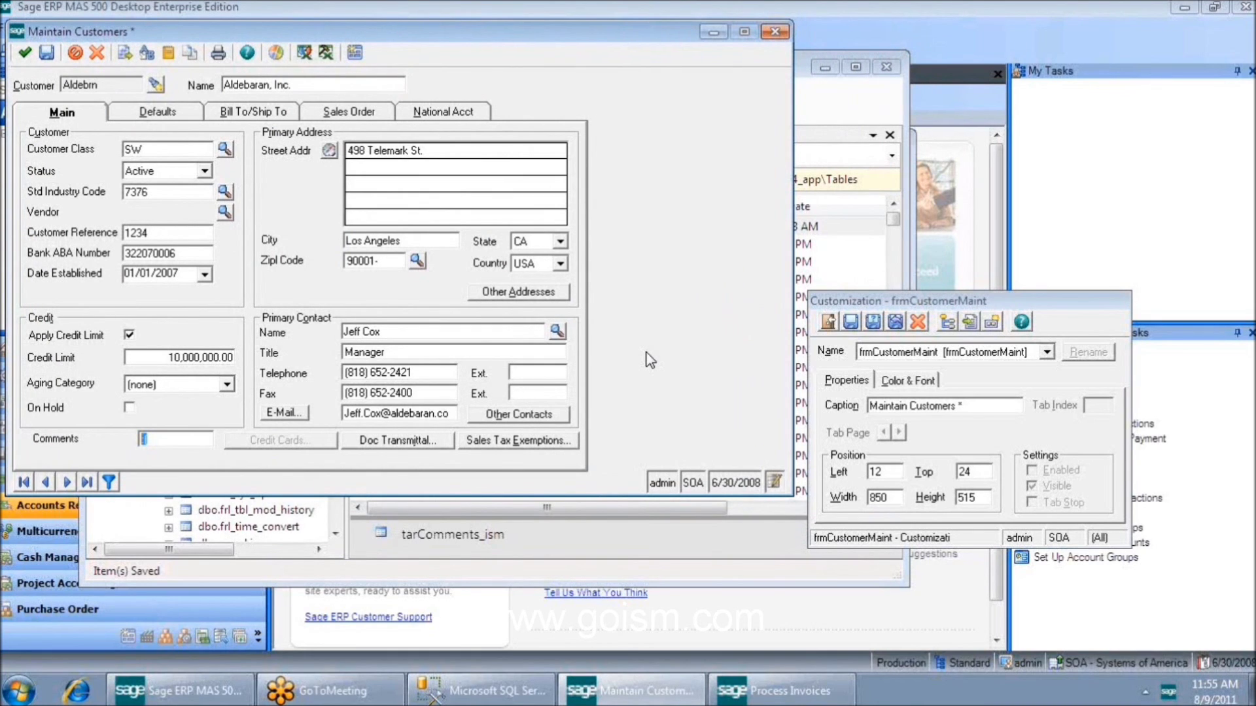
click(849, 323)
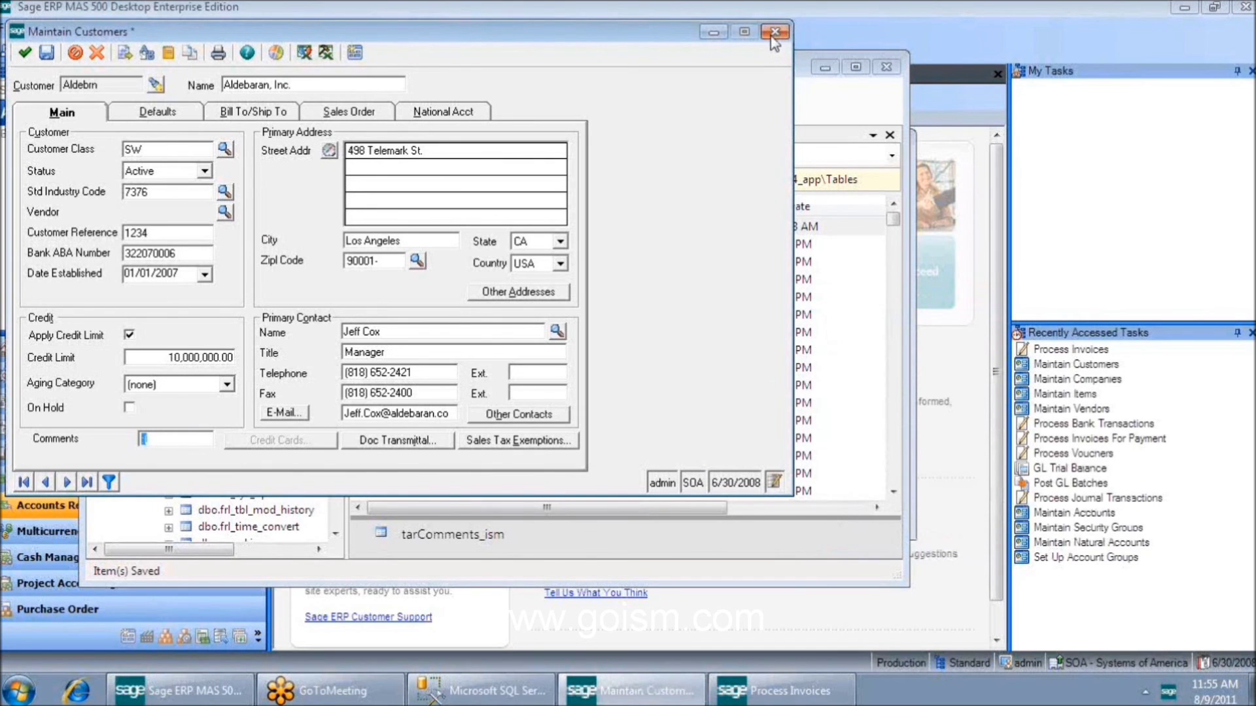
click(772, 36)
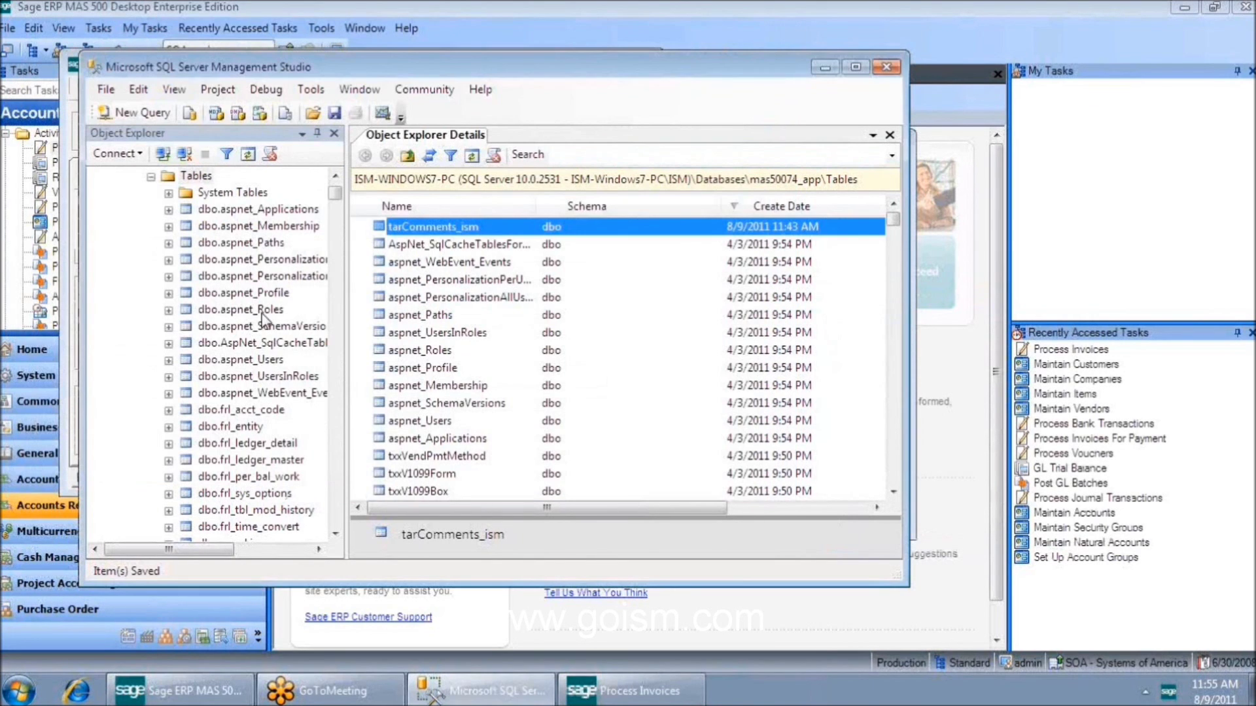
- Switch to the Sage ERP MAS 500 Desktop, collapse the Accounts Receivable Activities folder, and reopen Maintain Customers
click(140, 16)
scroll(98, 196, down, 2)
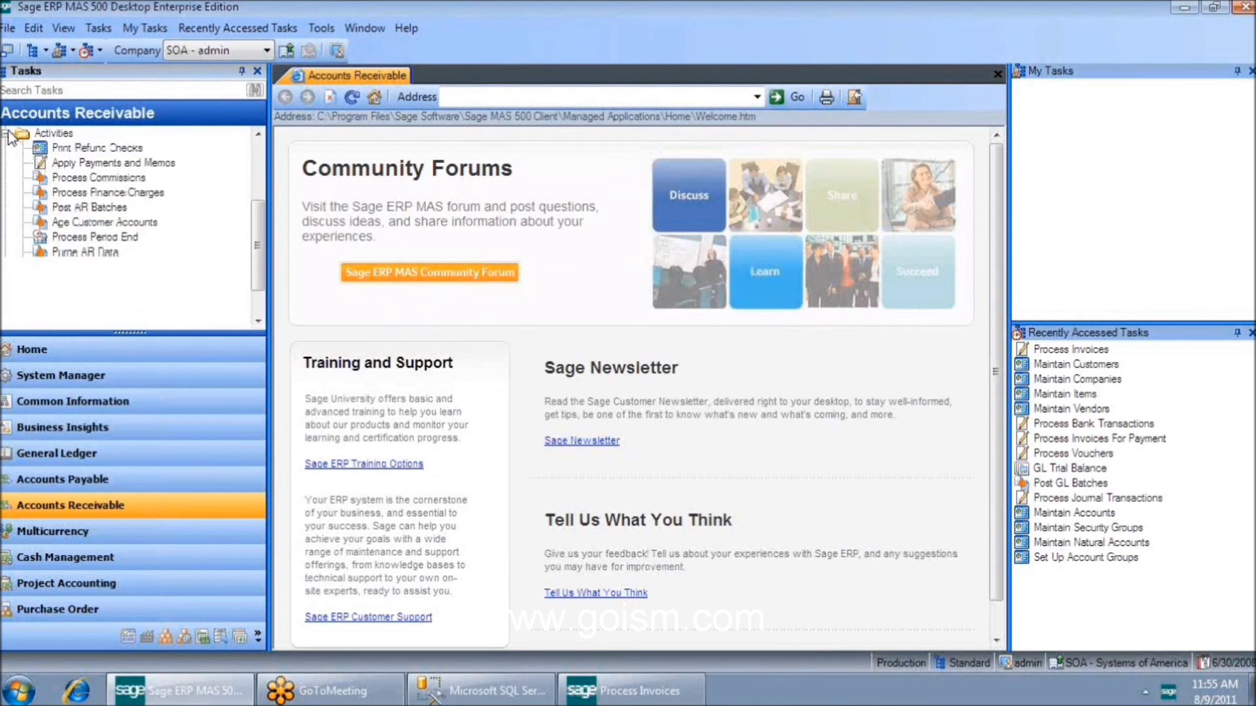
double_click(53, 132)
click(54, 149)
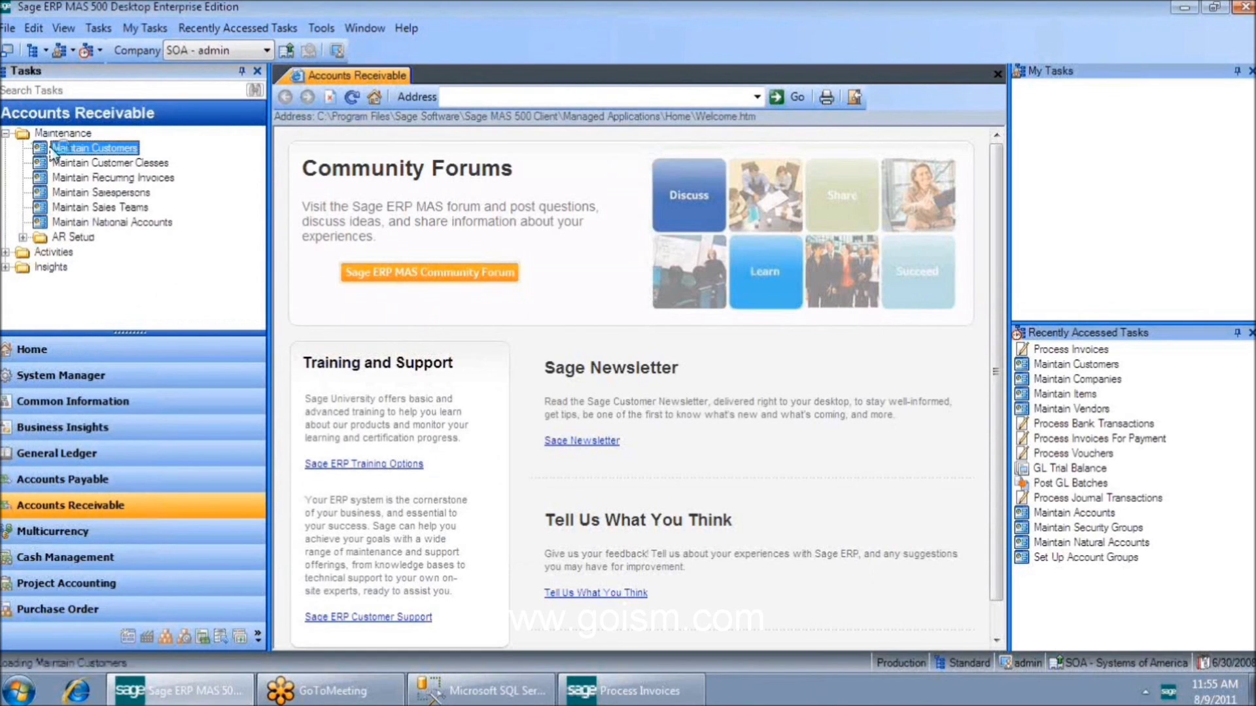